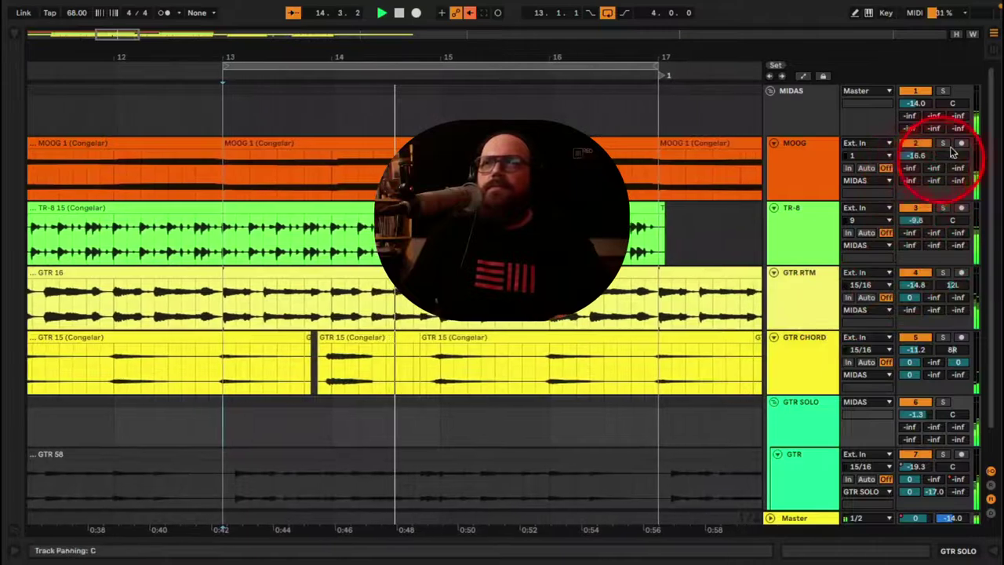
# - Audition the MOOG, TR-8, GTR RTM and GTR CHORD tracks by soloing each one in turn during loop playback
pyautogui.click(943, 143)
pyautogui.click(942, 208)
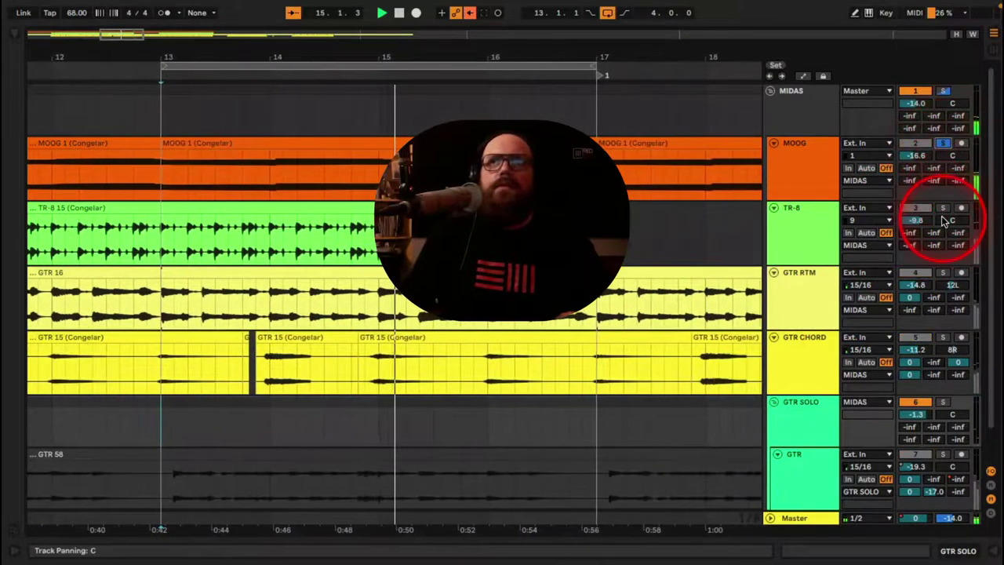
pyautogui.click(943, 272)
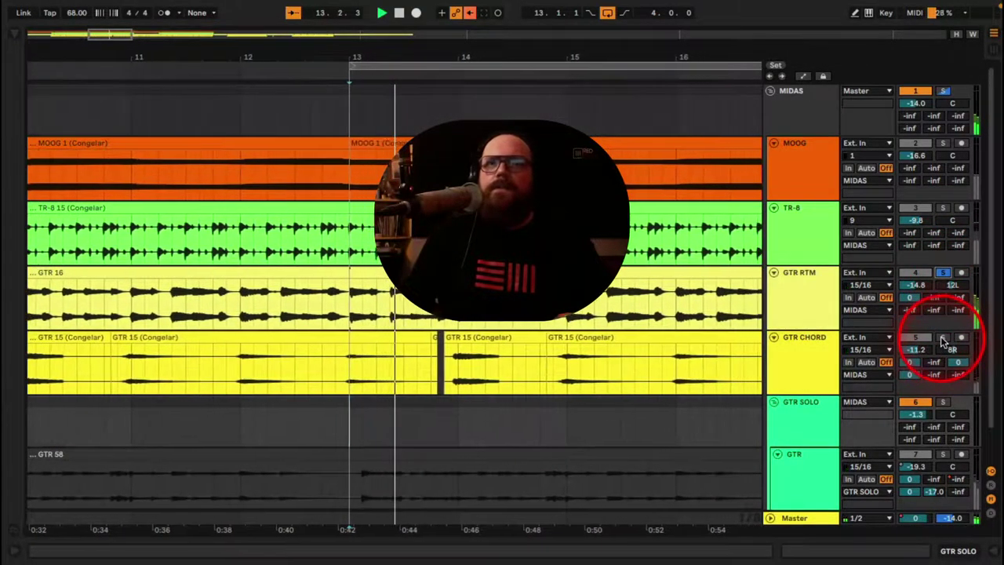
pyautogui.click(942, 337)
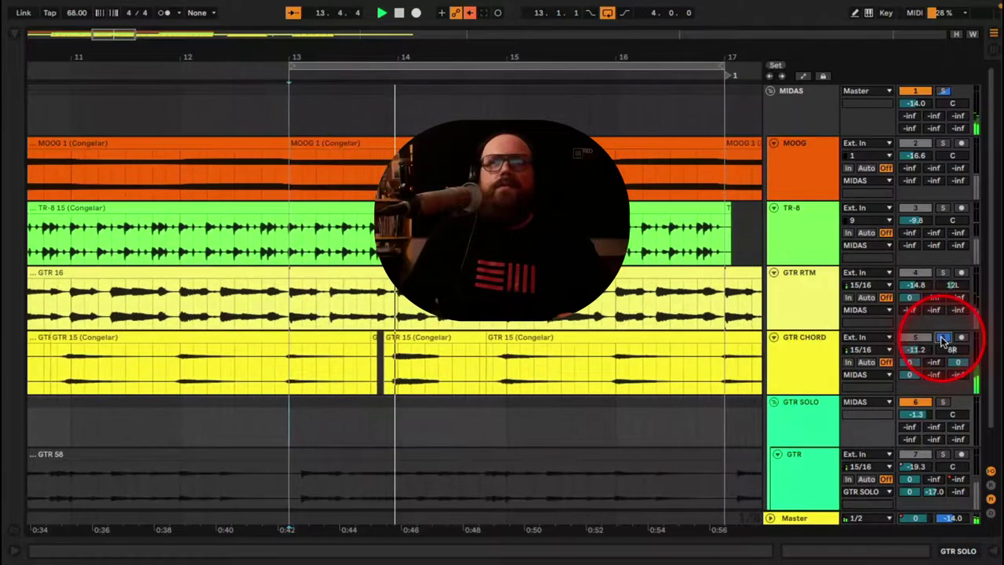
# - Solo the GTR SOLO group, listen to it in the loop and stop playback
pyautogui.scroll(-1, 942, 340)
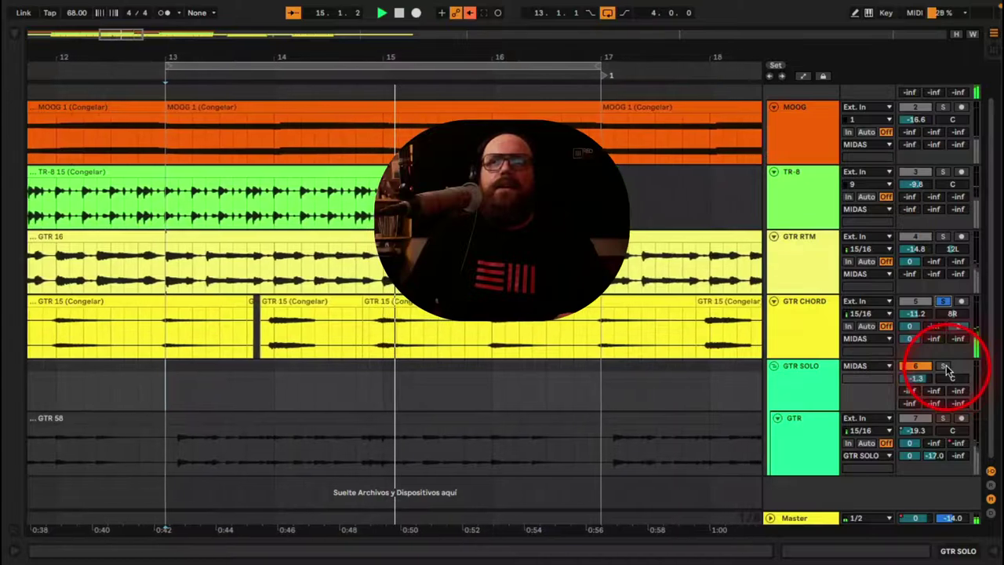
pyautogui.click(945, 366)
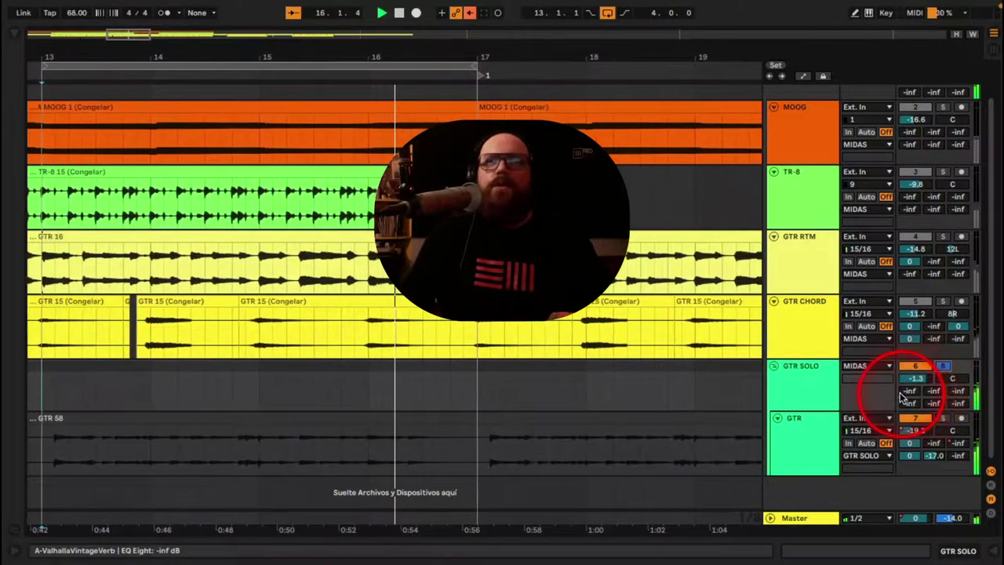
pyautogui.press('space')
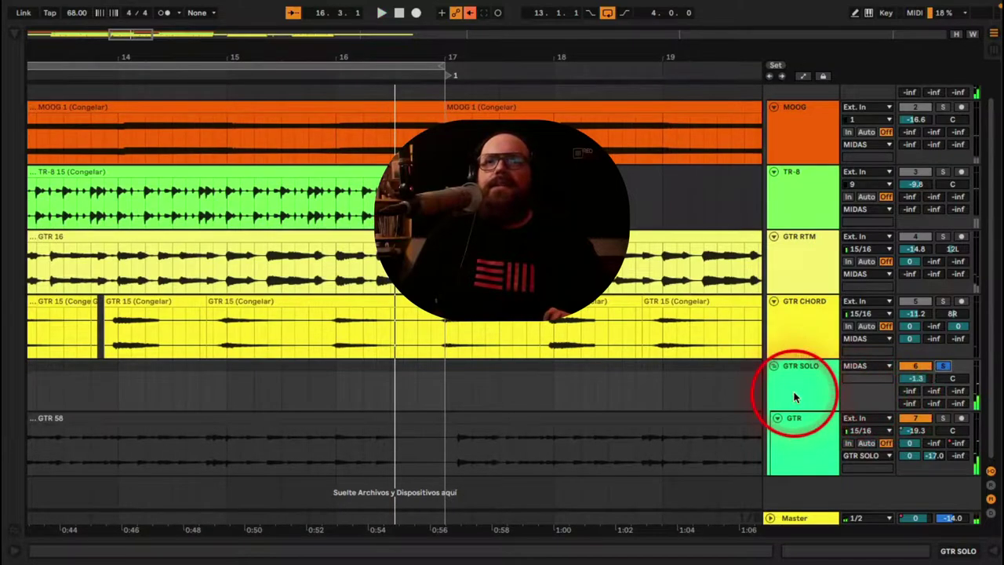
# - Show the device chain of the GTR track inside GTR SOLO and switch off its Audio Effect Rack
pyautogui.press('d')
pyautogui.scroll(-3, 795, 313)
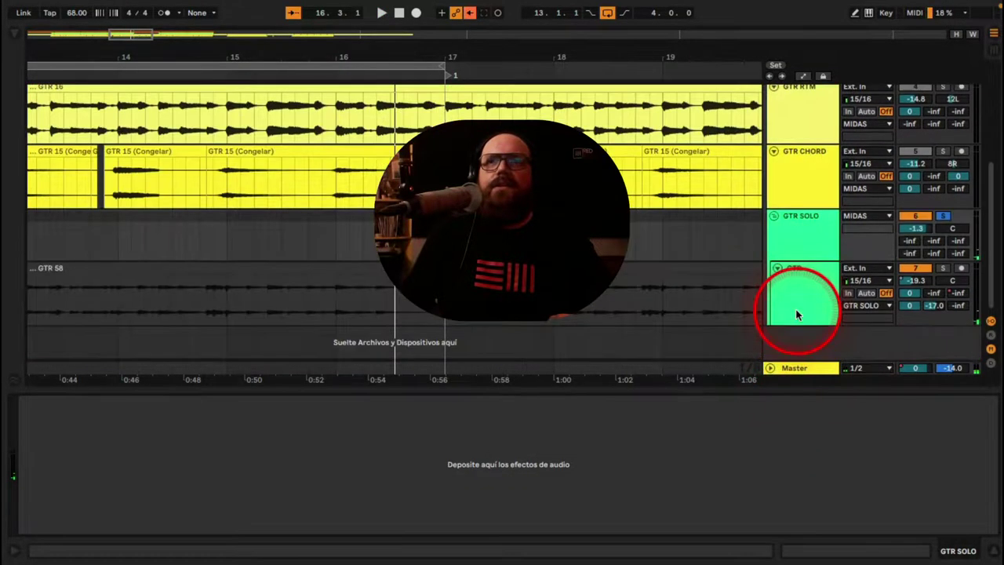
pyautogui.click(785, 283)
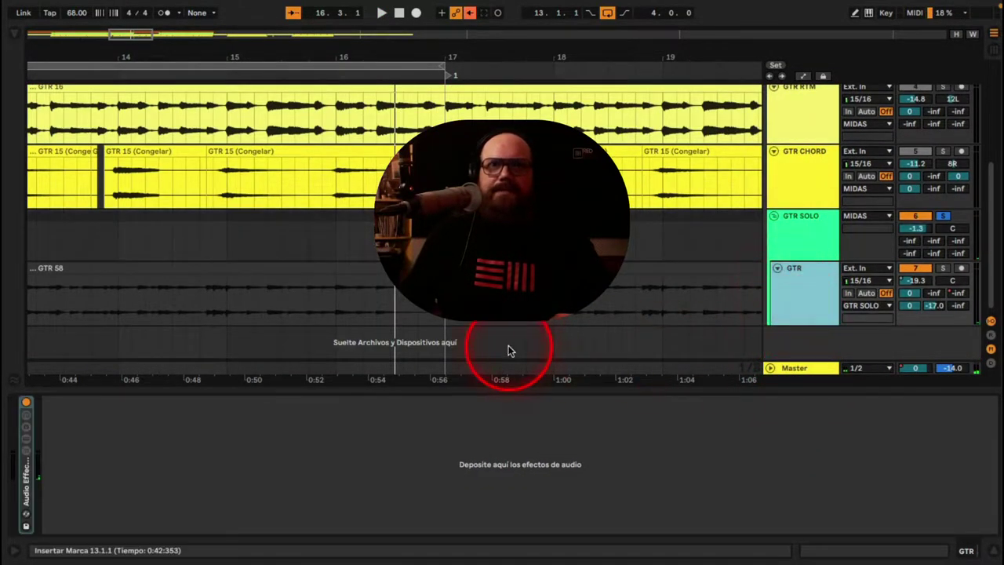
pyautogui.click(26, 404)
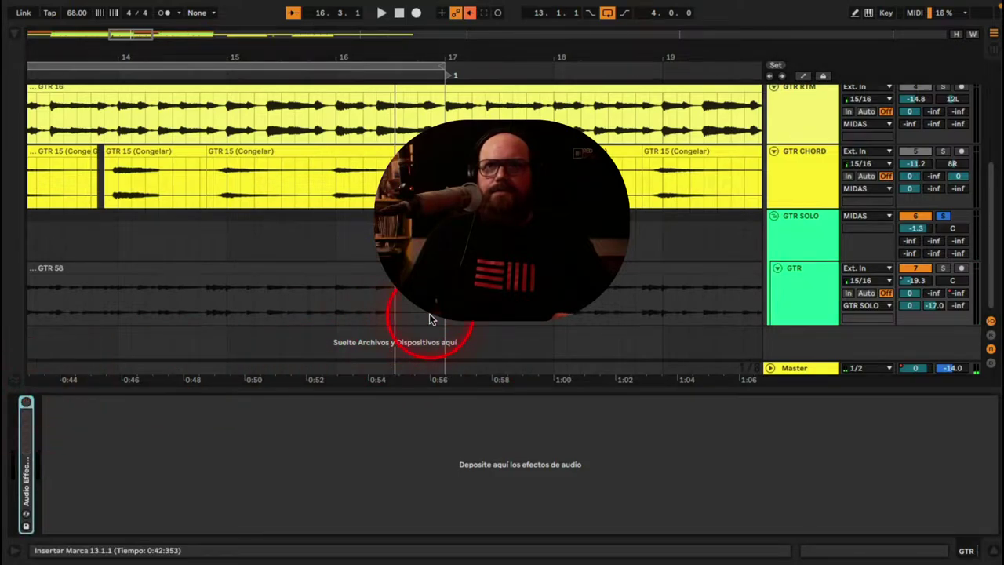
# - Play the loop and compare the GTR track with its Audio Effect Rack bypassed and active, leaving the rack off
pyautogui.press('space')
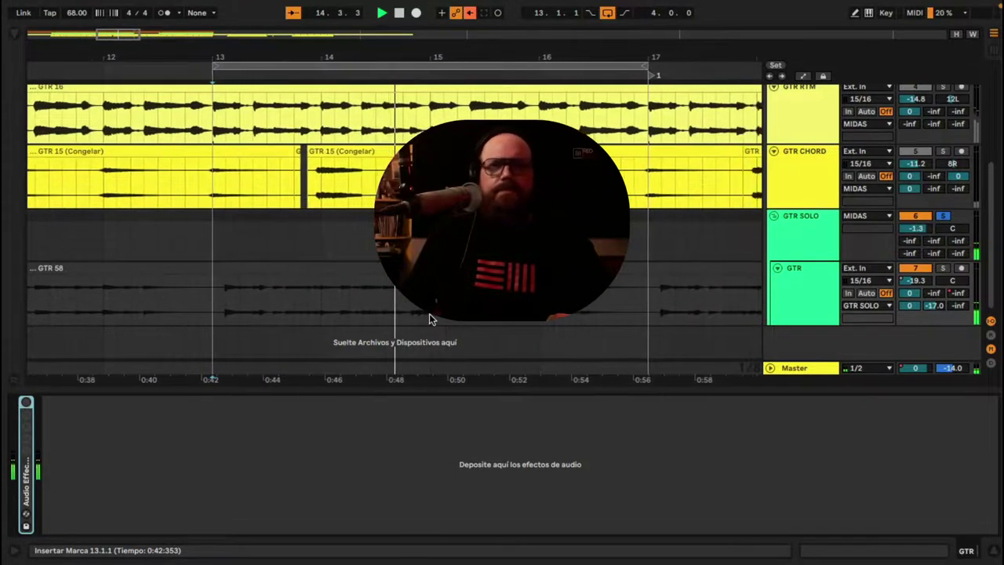
pyautogui.moveTo(393, 426)
pyautogui.mouseDown()
pyautogui.moveTo(331, 410)
pyautogui.moveTo(25, 403)
pyautogui.mouseUp()
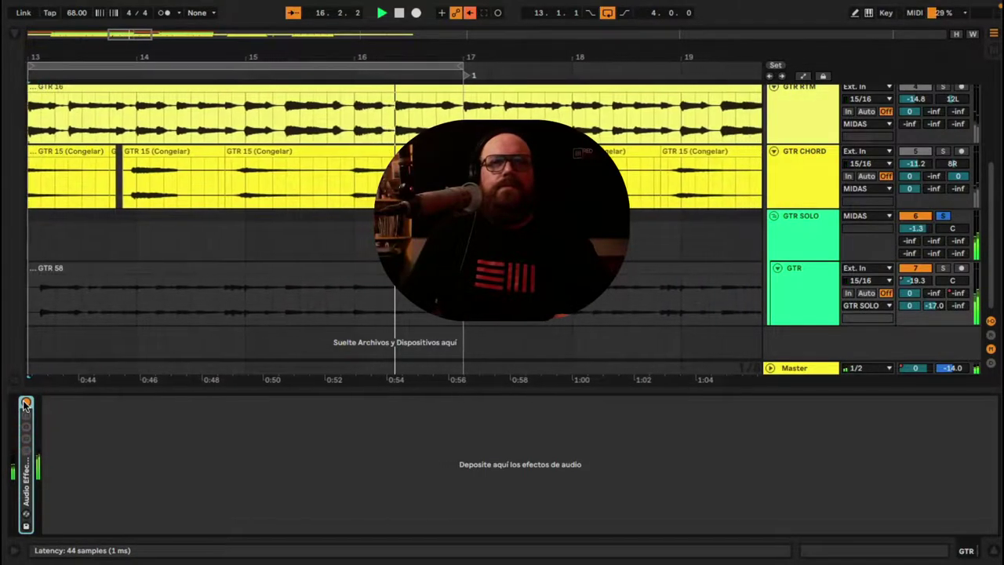
pyautogui.moveTo(452, 443)
pyautogui.mouseDown()
pyautogui.moveTo(497, 428)
pyautogui.moveTo(621, 418)
pyautogui.moveTo(372, 434)
pyautogui.moveTo(259, 414)
pyautogui.mouseUp()
pyautogui.press('space')
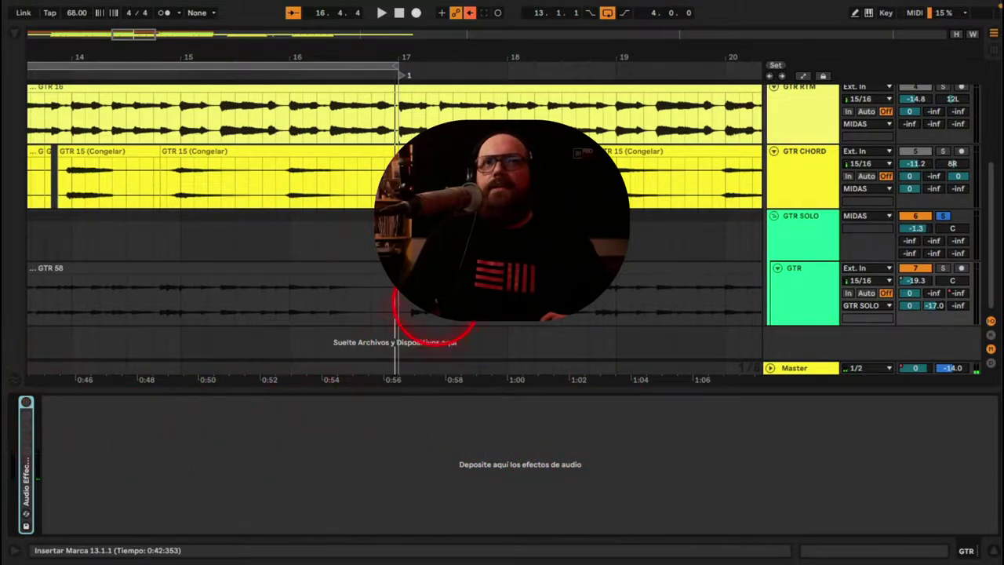
# - Listen to the dry GTR track across the loop from bar 13 to bar 17, then stop playback
pyautogui.moveTo(156, 44)
pyautogui.mouseDown()
pyautogui.moveTo(134, 36)
pyautogui.moveTo(156, 52)
pyautogui.mouseUp()
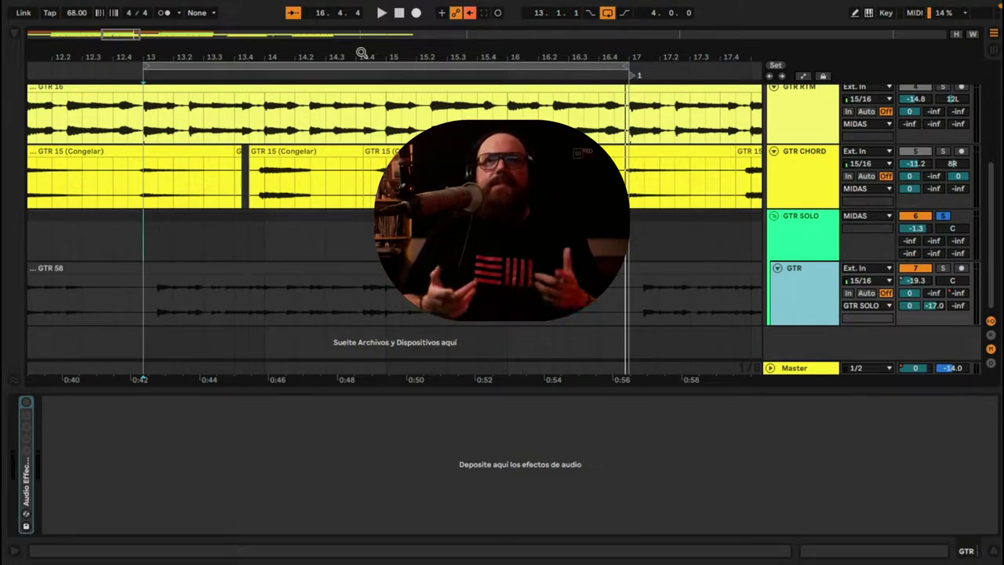
pyautogui.click(414, 60)
pyautogui.click(530, 310)
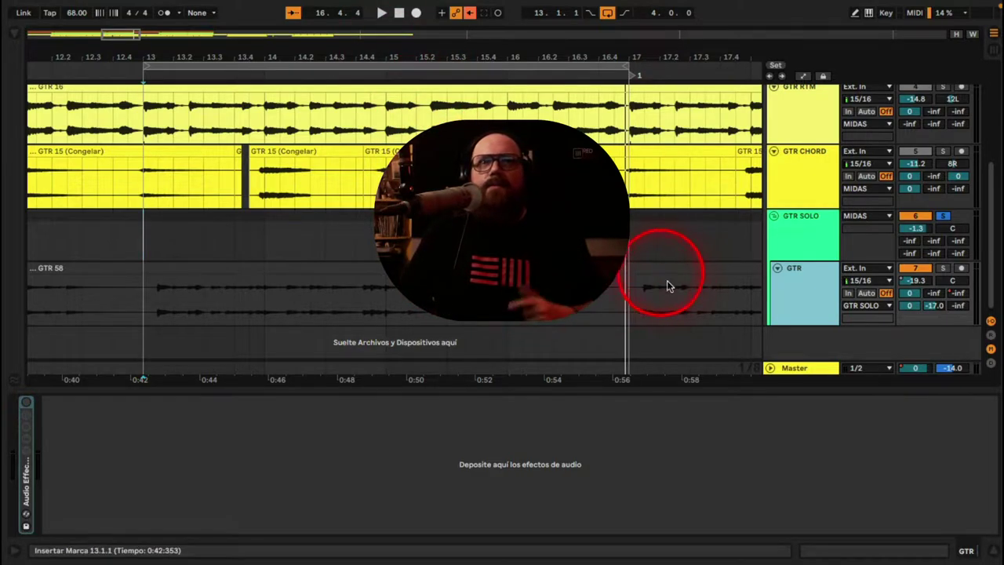
pyautogui.click(796, 304)
pyautogui.press('space')
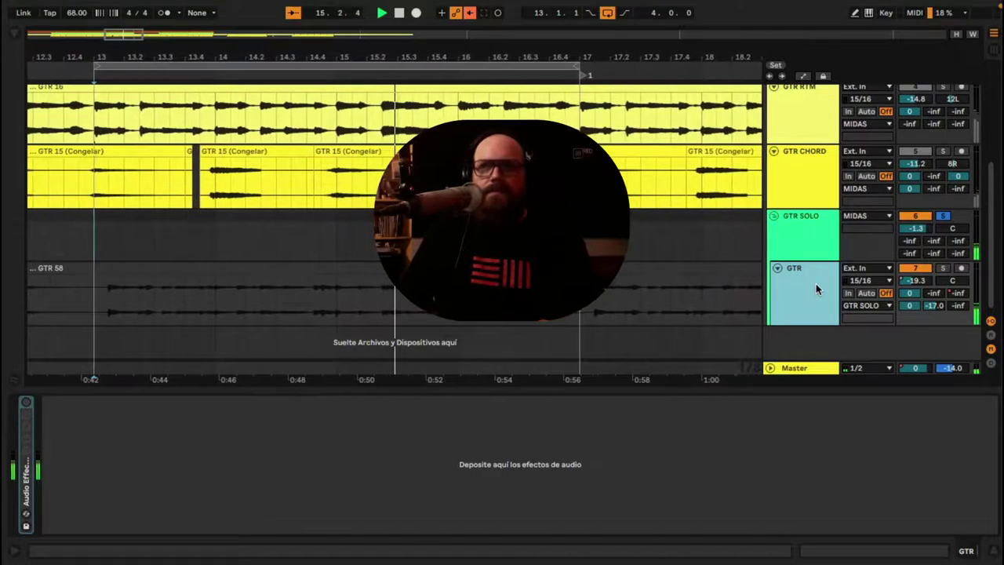
pyautogui.moveTo(870, 310)
pyautogui.mouseDown()
pyautogui.moveTo(900, 306)
pyautogui.moveTo(863, 337)
pyautogui.moveTo(825, 300)
pyautogui.moveTo(894, 307)
pyautogui.mouseUp()
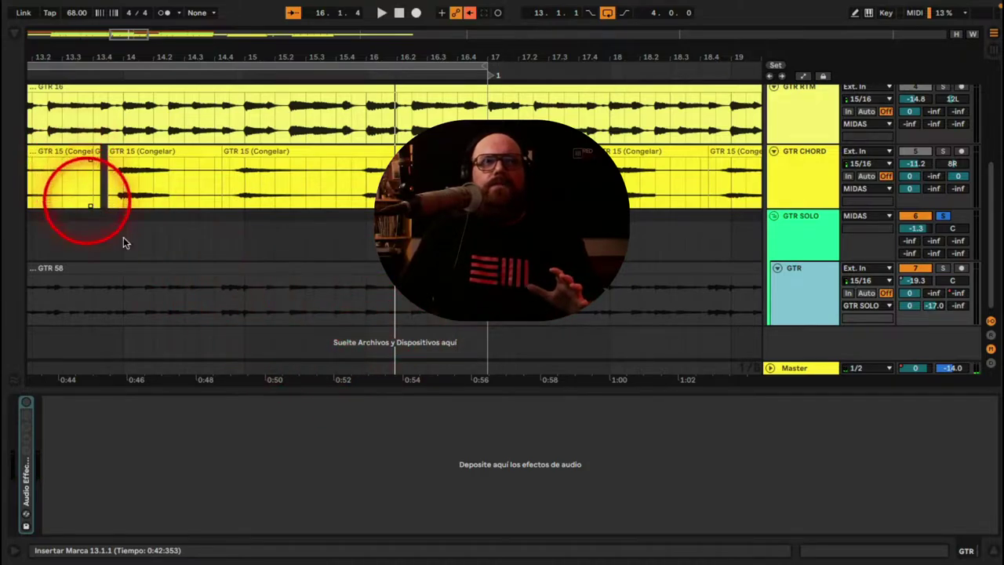
# - Unfold the GTR track's Audio Effect Rack, switch it back on and play the loop through it
pyautogui.doubleClick(27, 488)
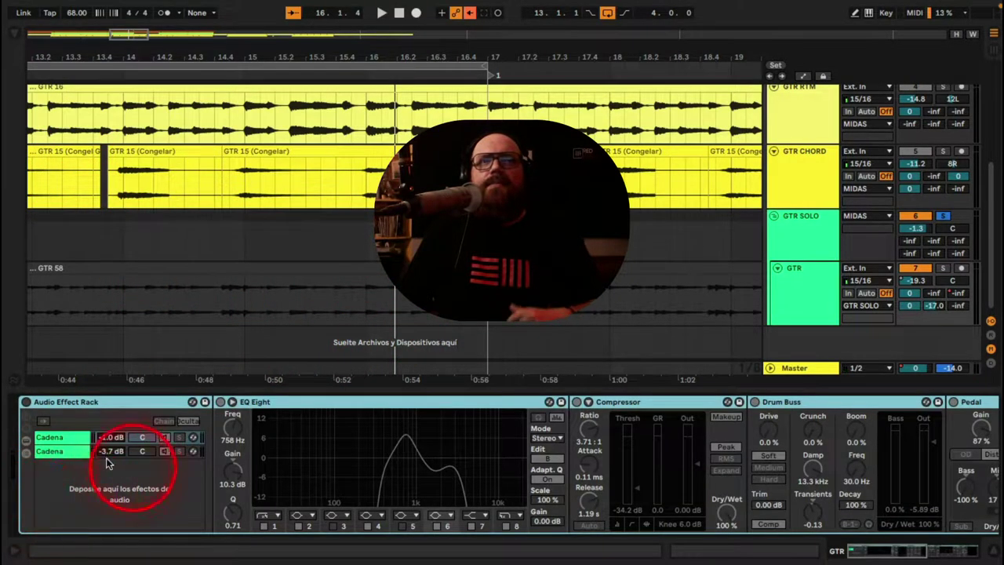
pyautogui.click(26, 402)
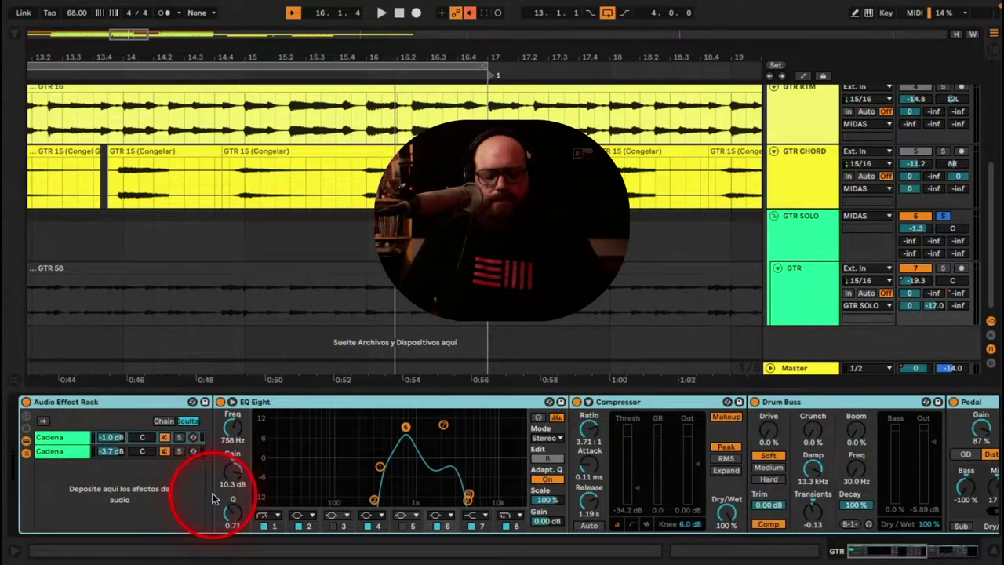
pyautogui.press('space')
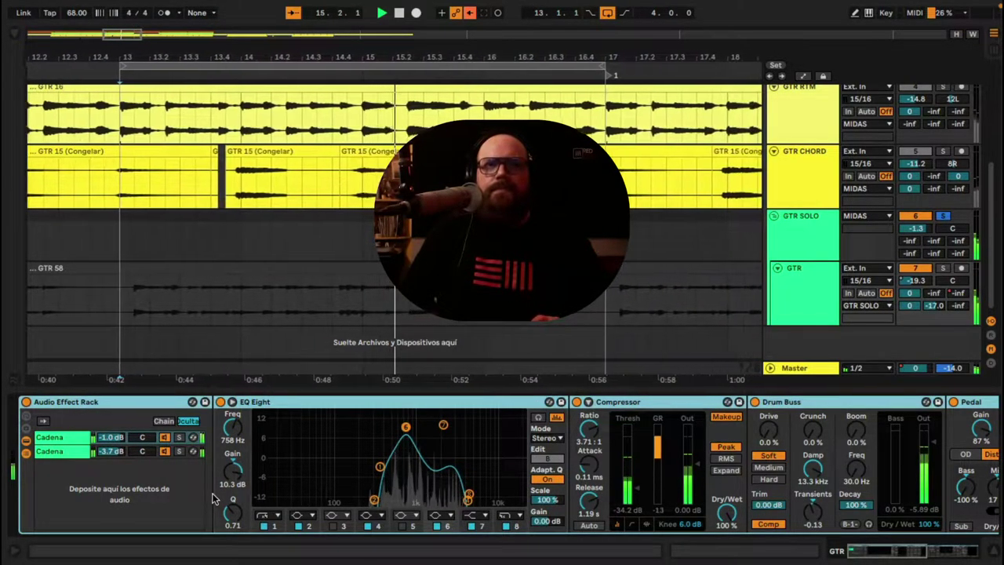
pyautogui.press('space')
# - Compare the rack's two parallel chains and examine the EQ Eight curve in the first chain
pyautogui.click(54, 437)
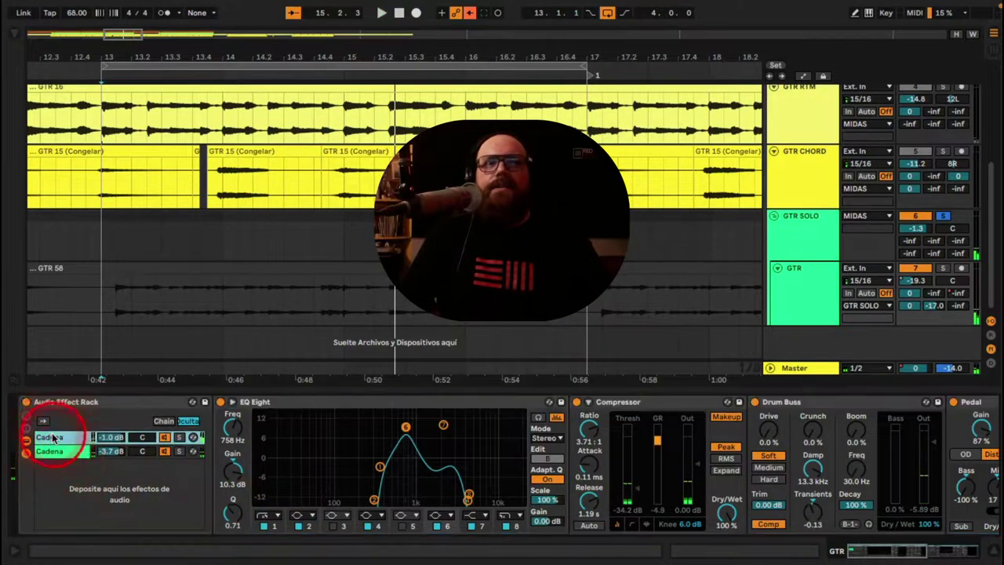
pyautogui.click(53, 439)
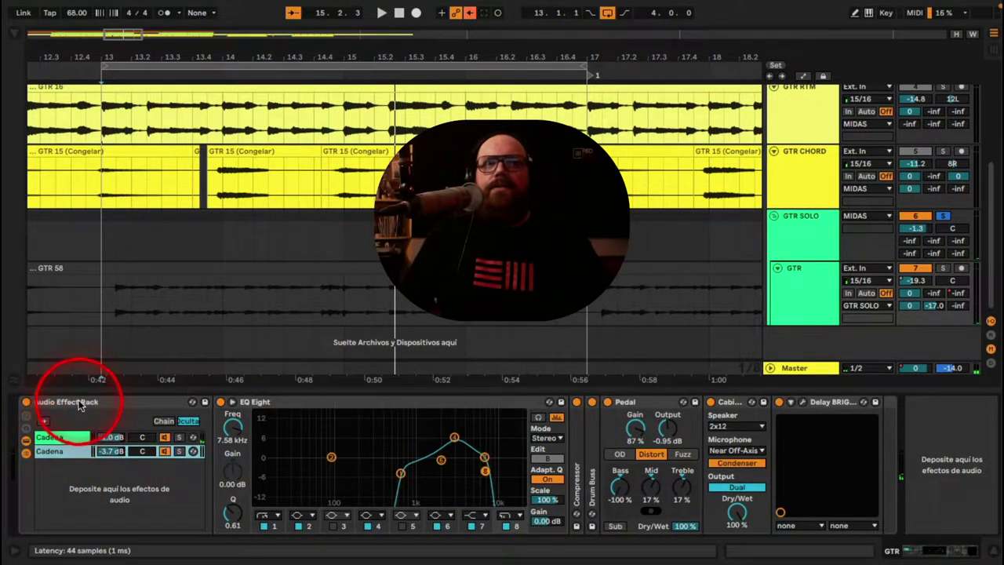
pyautogui.click(63, 437)
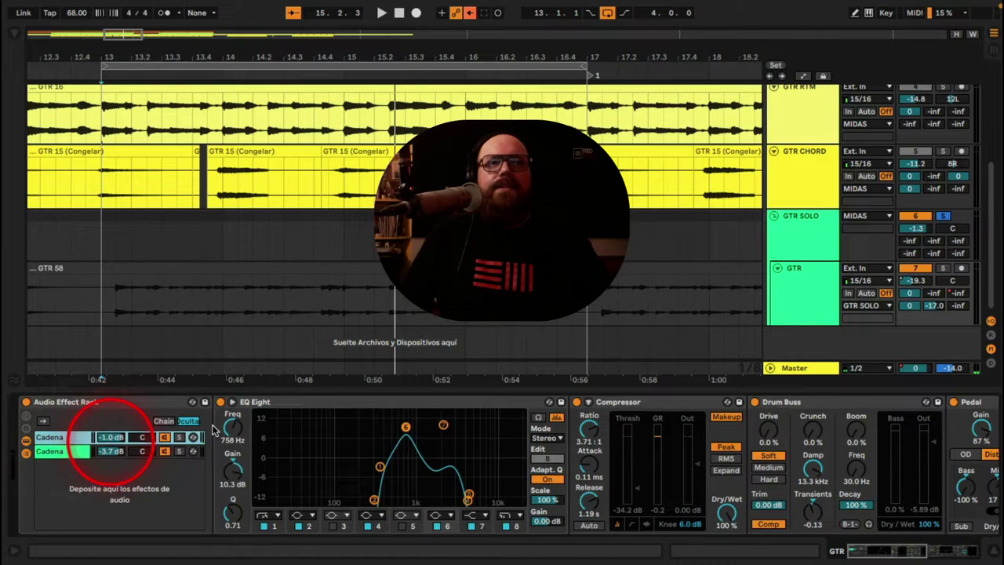
pyautogui.click(298, 401)
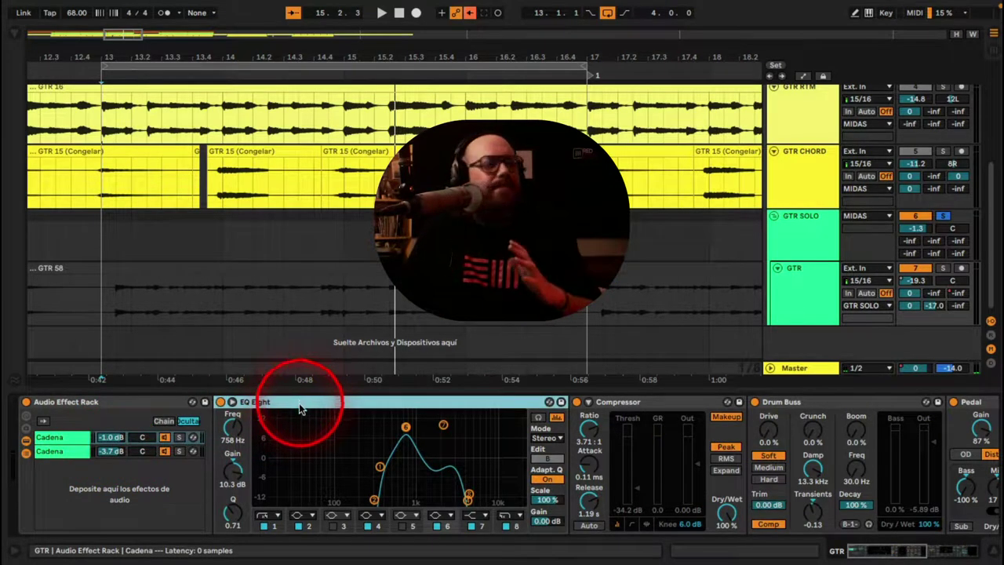
pyautogui.click(376, 469)
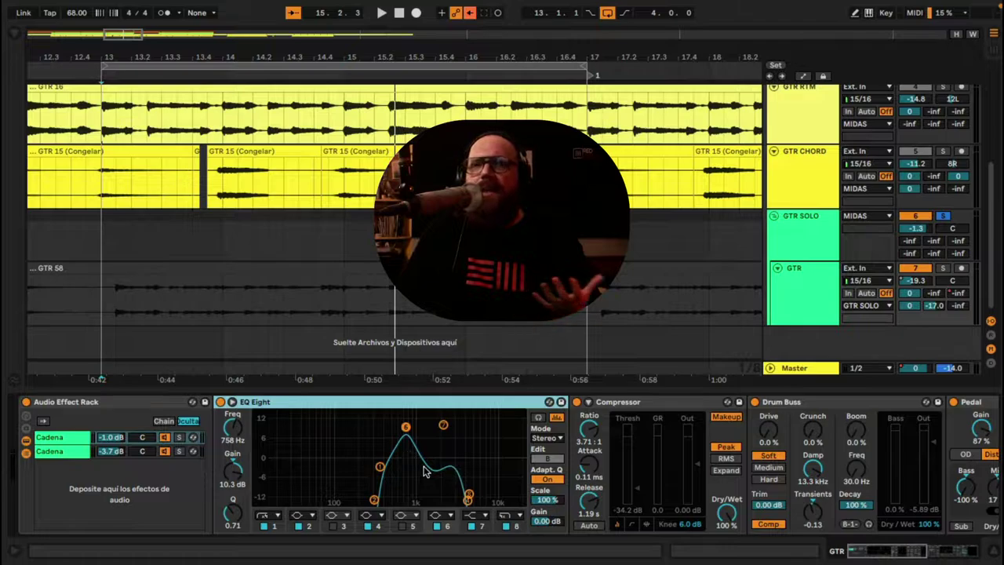
# - Examine the Compressor, Drum Buss and Pedal settings in the rack's first chain
pyautogui.click(665, 404)
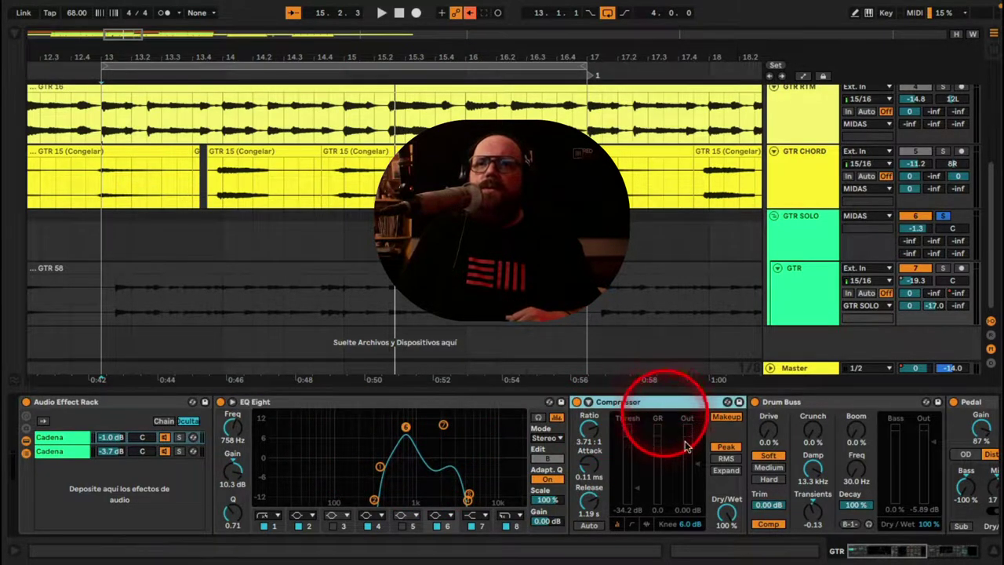
pyautogui.click(870, 555)
pyautogui.click(618, 404)
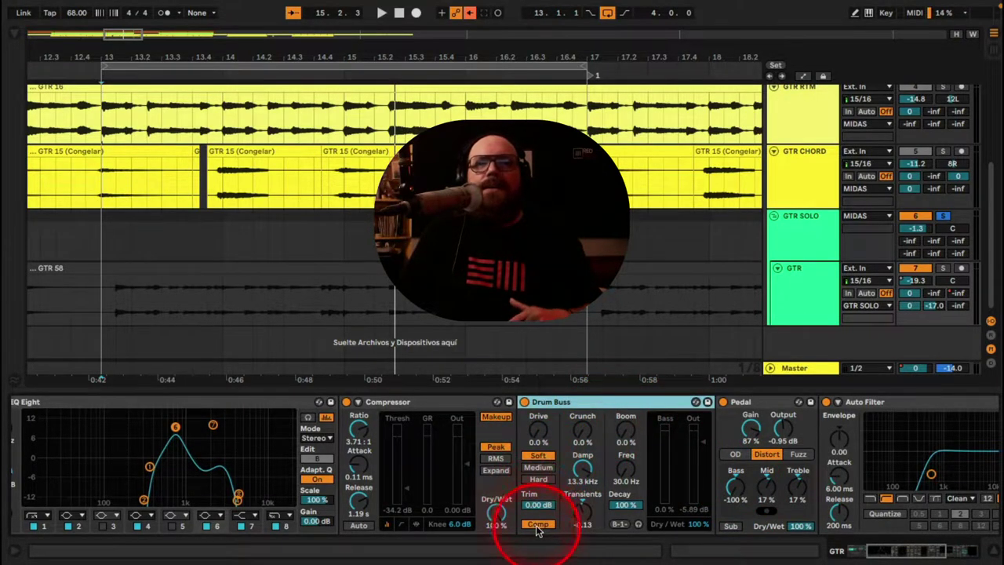
pyautogui.click(895, 549)
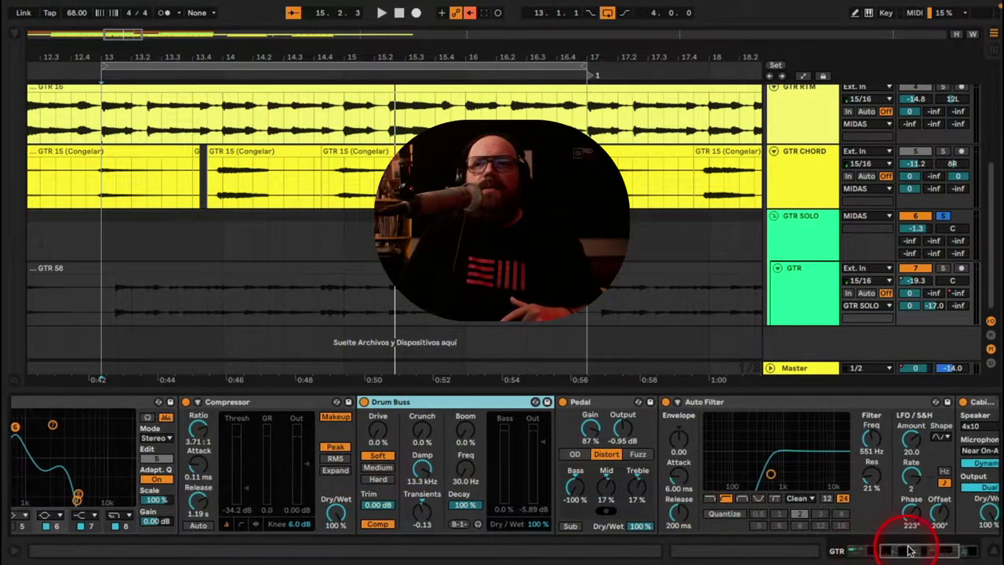
pyautogui.click(587, 404)
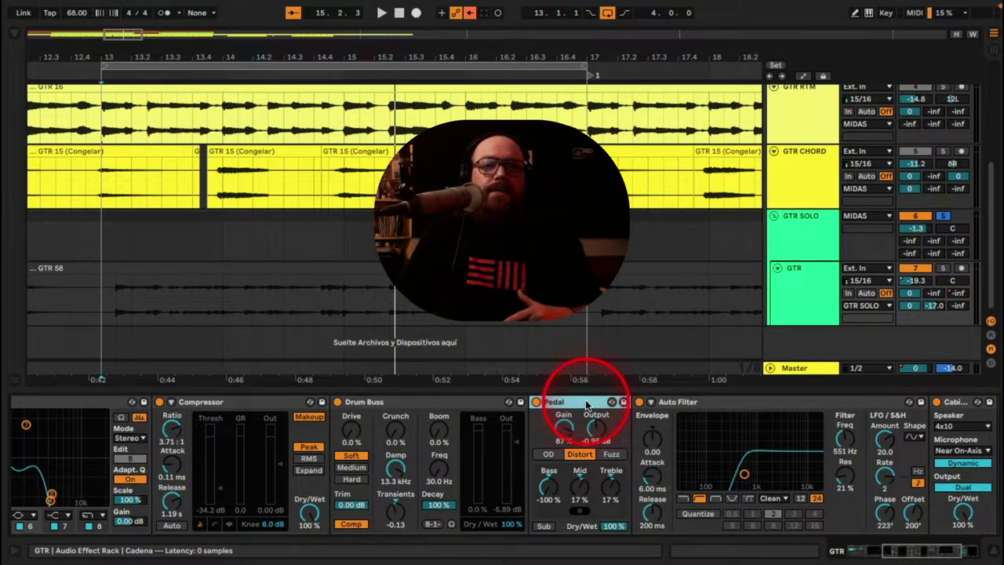
# - Examine the Auto Filter, Cabinet and Delay devices that finish the rack's first chain
pyautogui.click(761, 403)
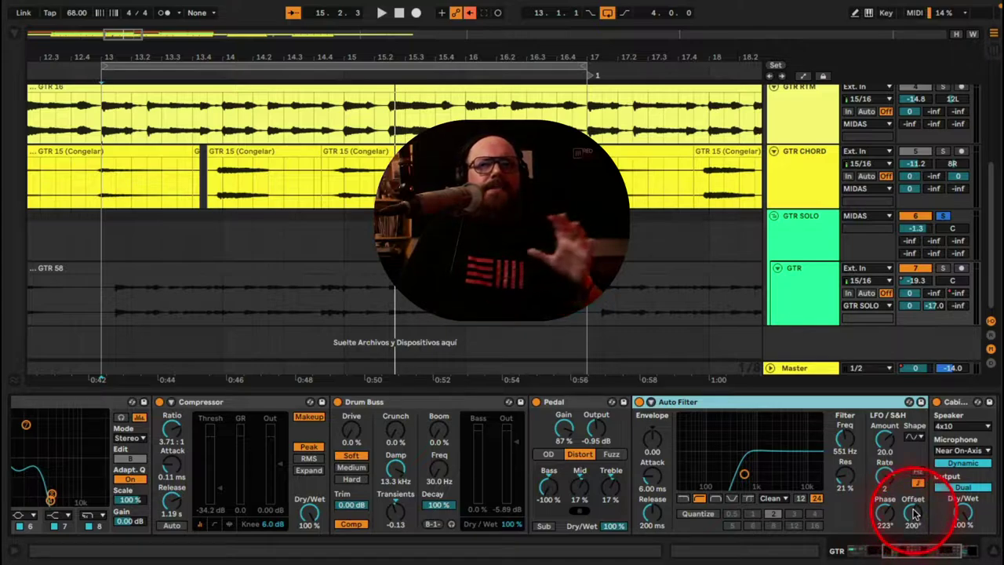
pyautogui.click(925, 555)
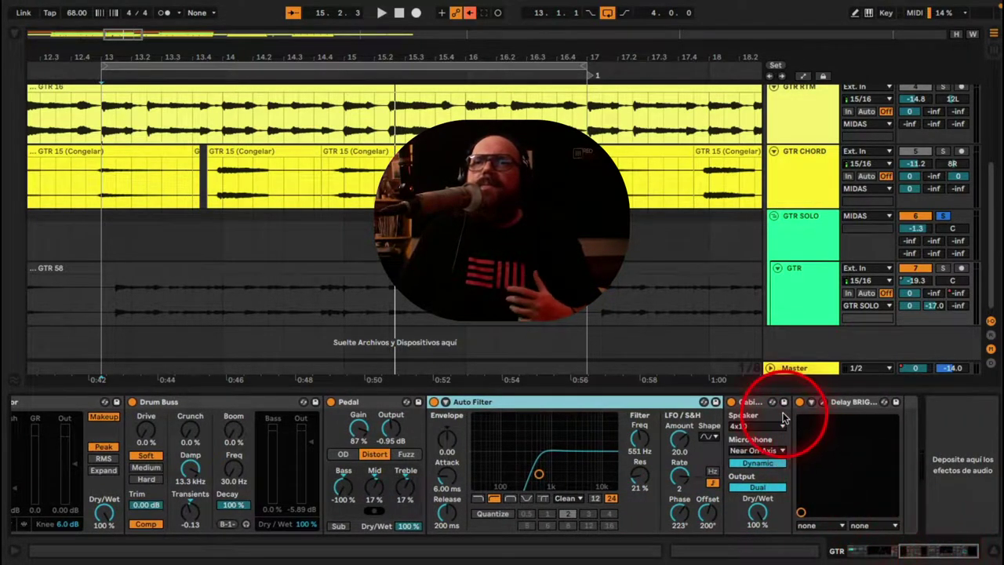
pyautogui.click(749, 407)
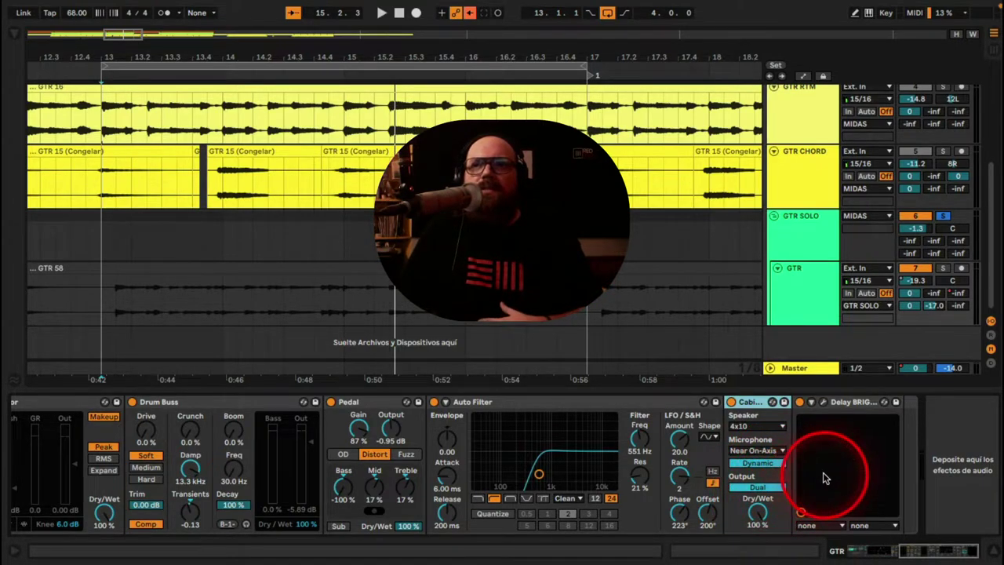
pyautogui.click(849, 403)
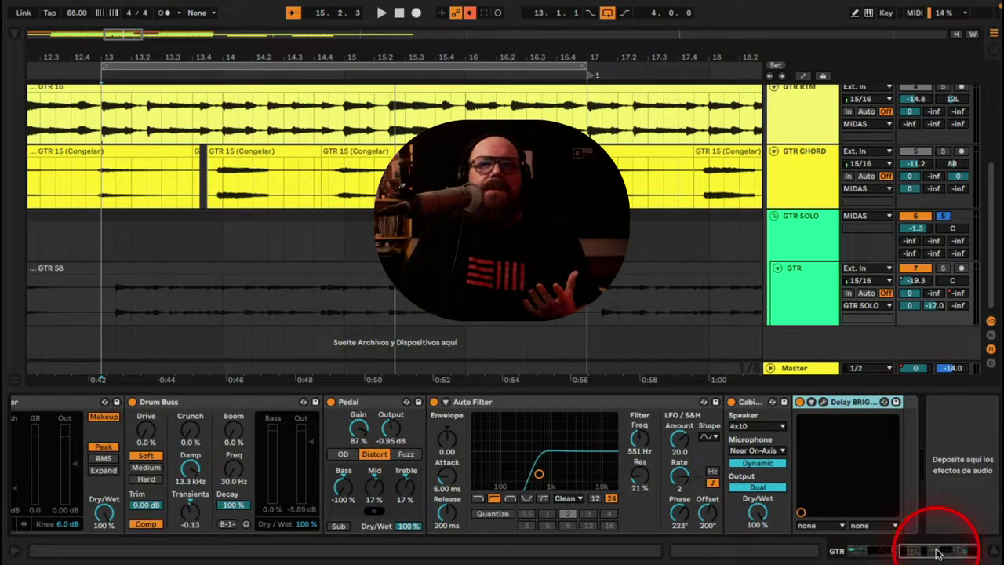
# - Show the devices of the rack's second chain and examine its EQ Eight
pyautogui.moveTo(937, 553); pyautogui.dragTo(871, 553)
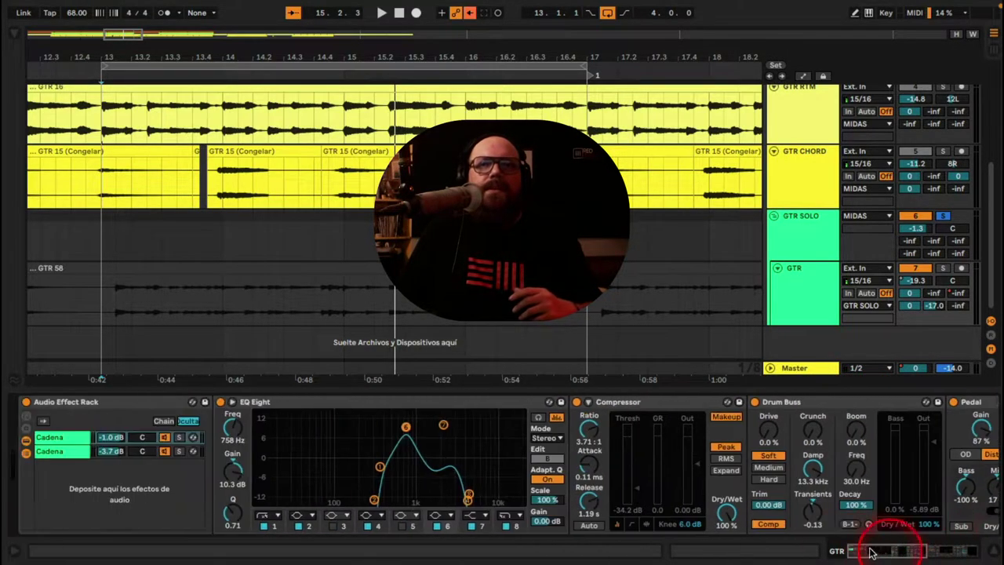
pyautogui.click(68, 452)
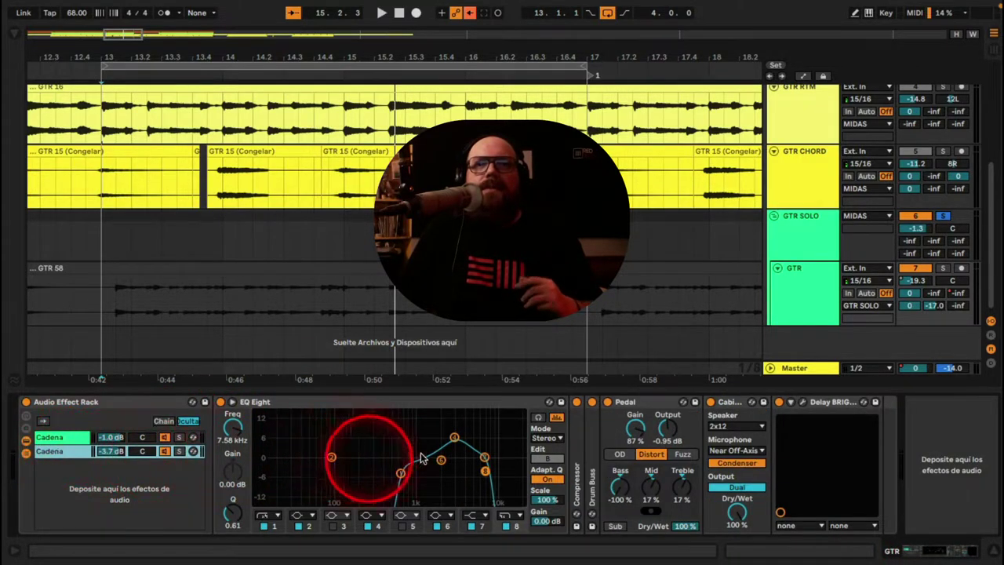
pyautogui.click(362, 402)
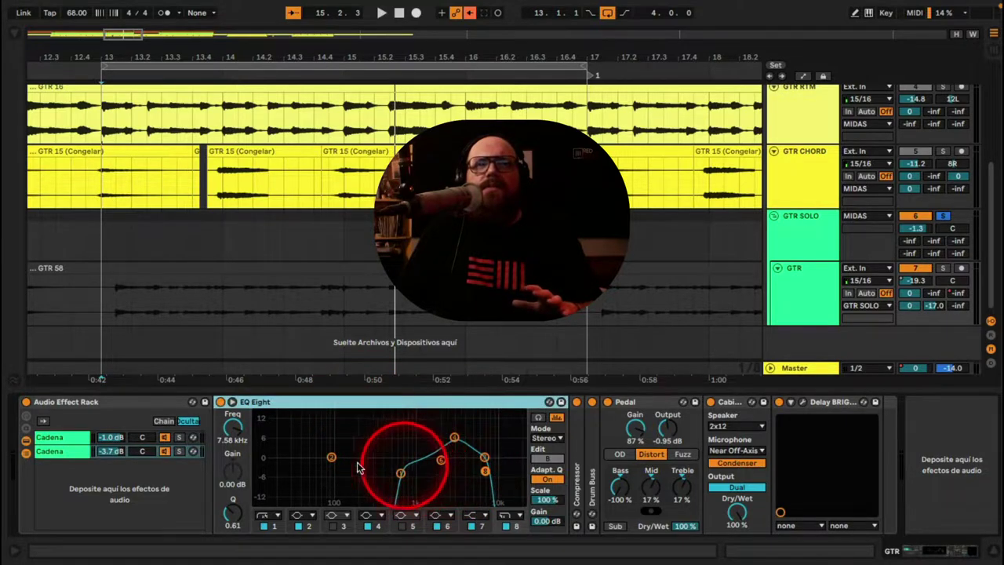
# - Compare the rack's first and second parallel chains, finishing on the second chain's devices
pyautogui.click(64, 440)
pyautogui.click(66, 454)
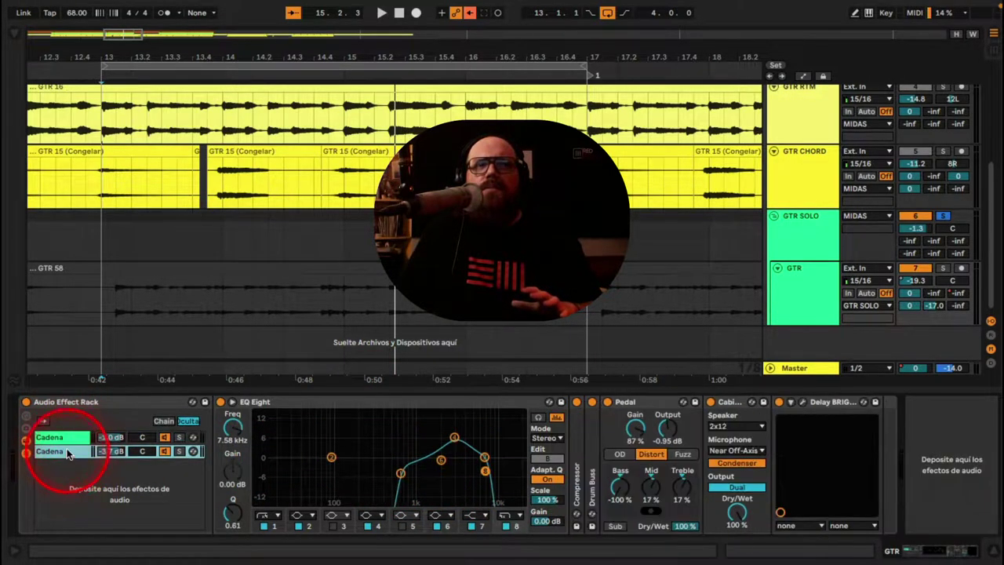
pyautogui.click(68, 440)
pyautogui.click(67, 452)
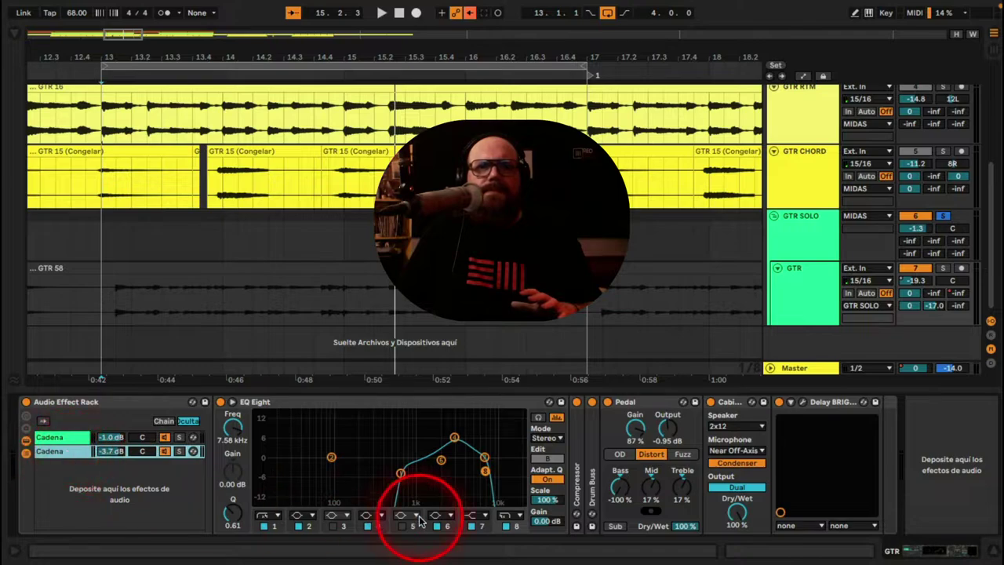
# - Unfold the second chain's Compressor and Drum Buss and examine the devices through Pedal, Cabinet and Delay
pyautogui.doubleClick(576, 449)
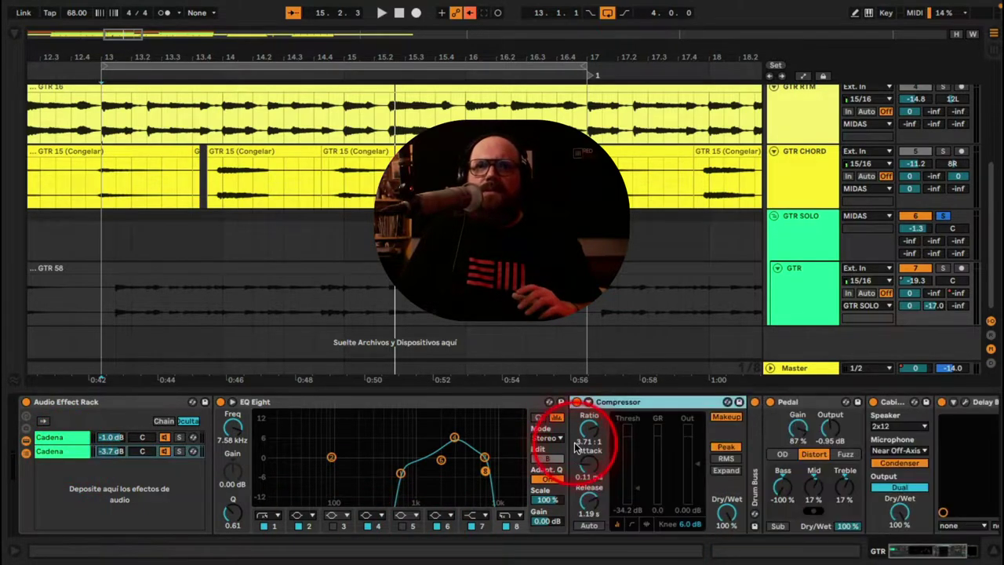
pyautogui.doubleClick(752, 443)
pyautogui.moveTo(913, 549); pyautogui.dragTo(953, 557)
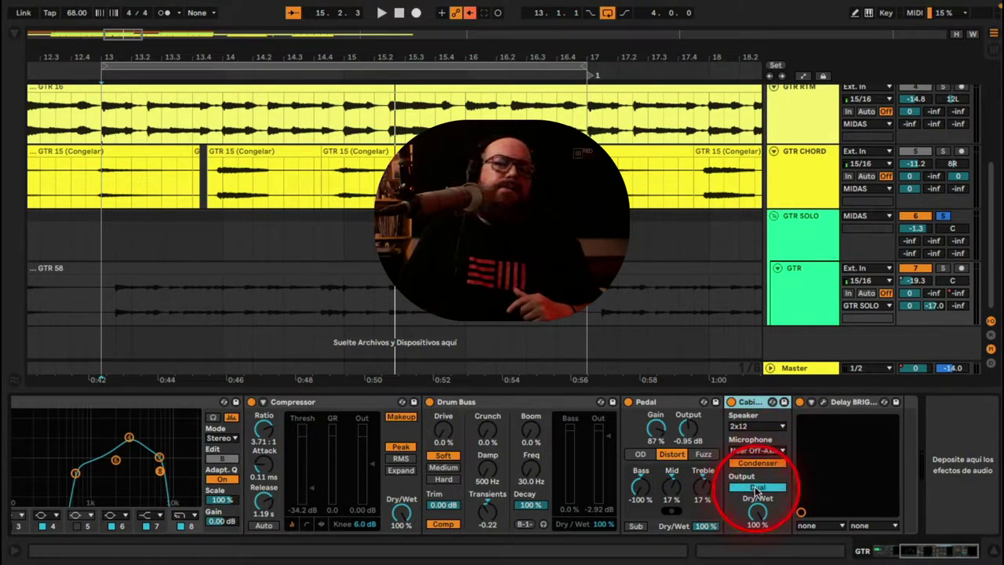
pyautogui.click(852, 403)
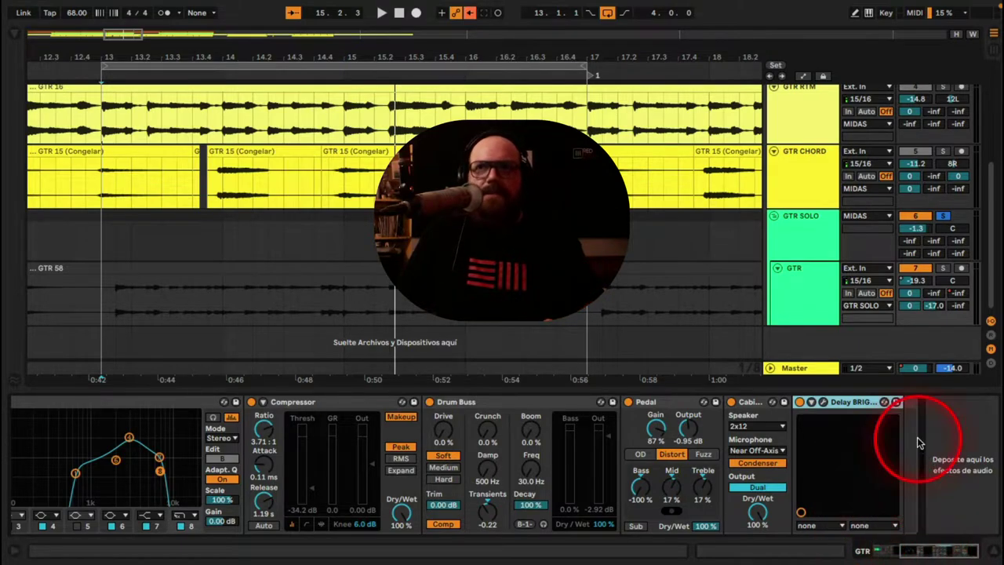
# - Play the guitar loop, collapse the Audio Effect Rack and switch it off to hear the dry sound
pyautogui.press('space')
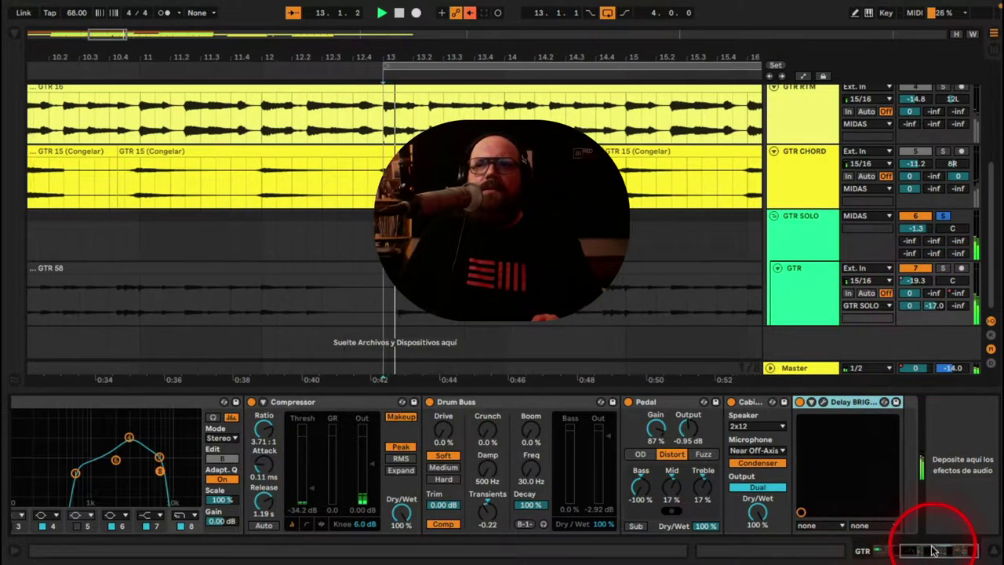
pyautogui.moveTo(920, 549); pyautogui.dragTo(896, 549)
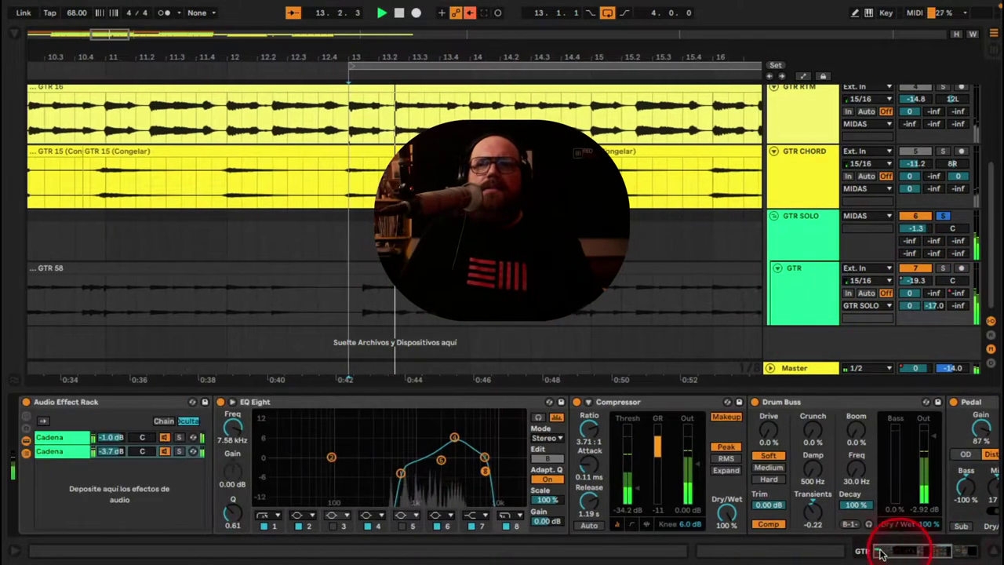
pyautogui.doubleClick(98, 404)
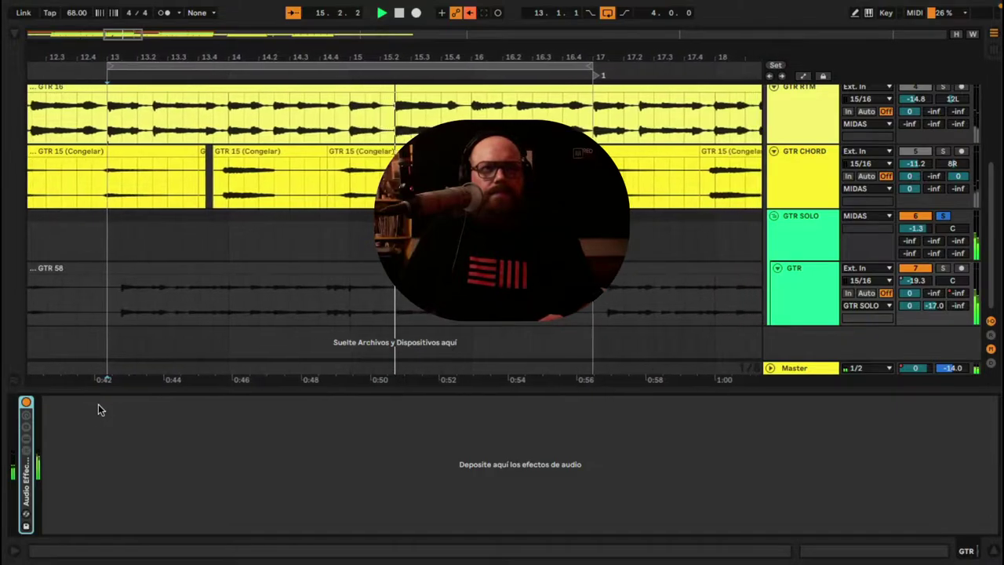
pyautogui.click(25, 403)
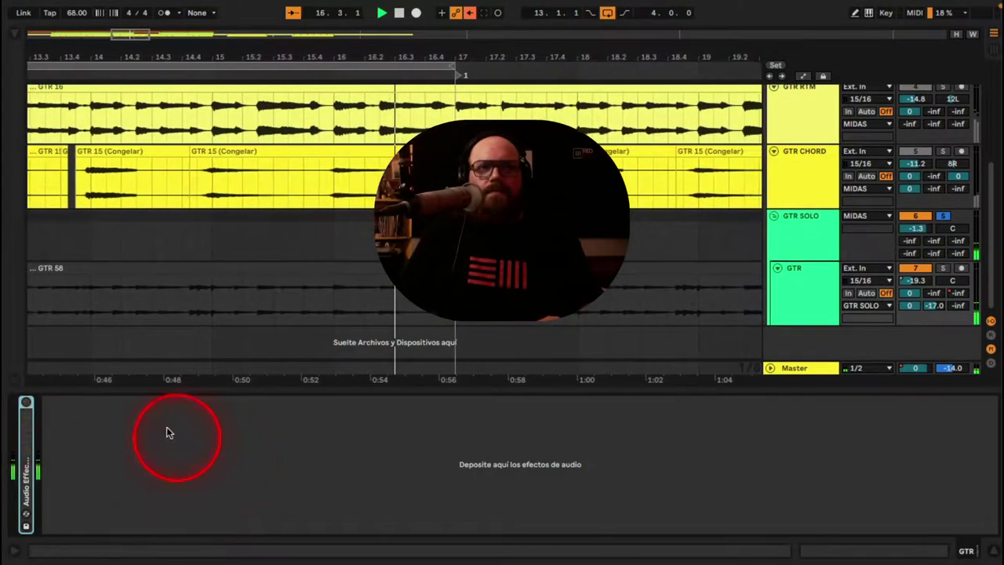
# - Add an EQ Eight from the favourites after the bypassed rack on the GTR track and play the loop
pyautogui.click(12, 35)
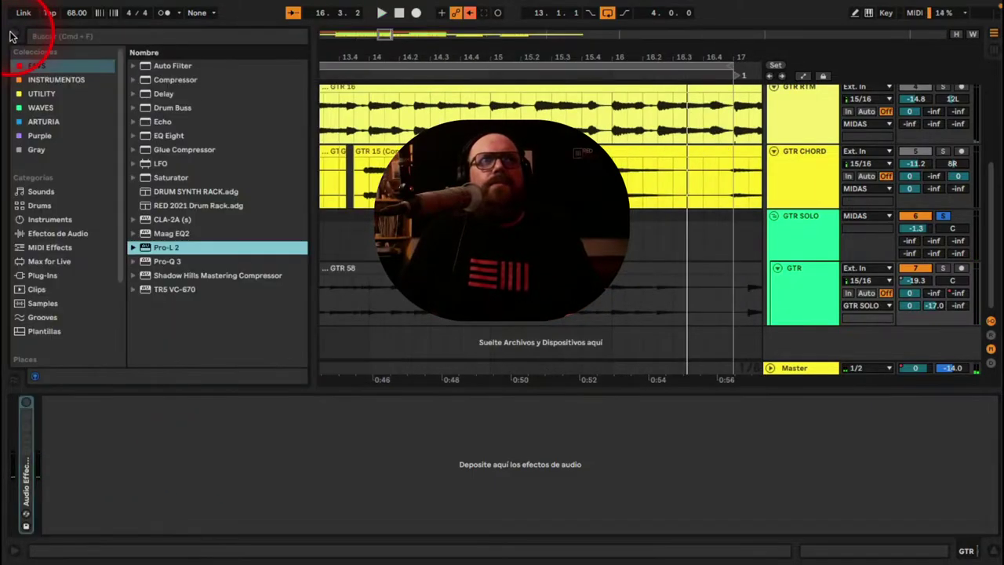
pyautogui.doubleClick(171, 134)
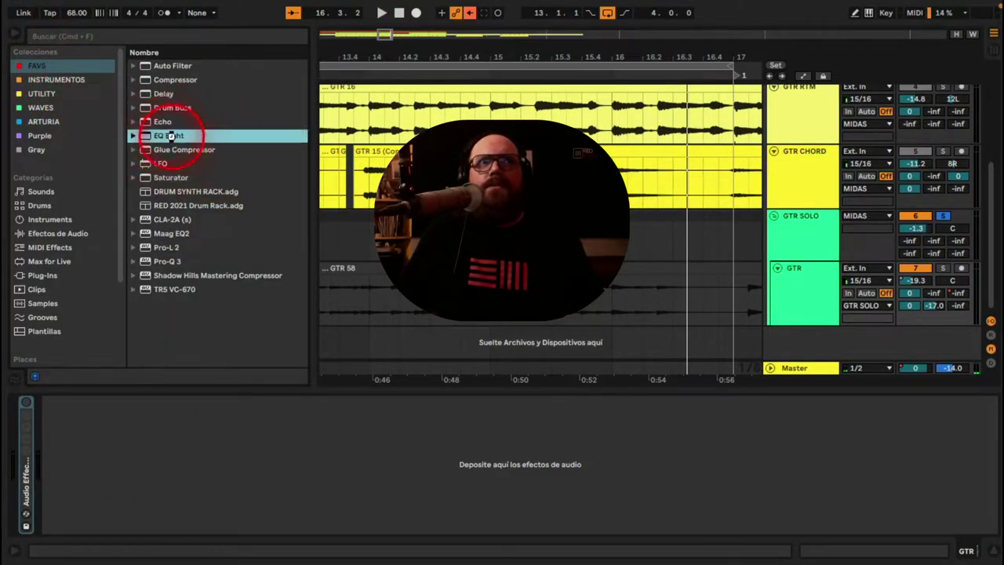
pyautogui.press('space')
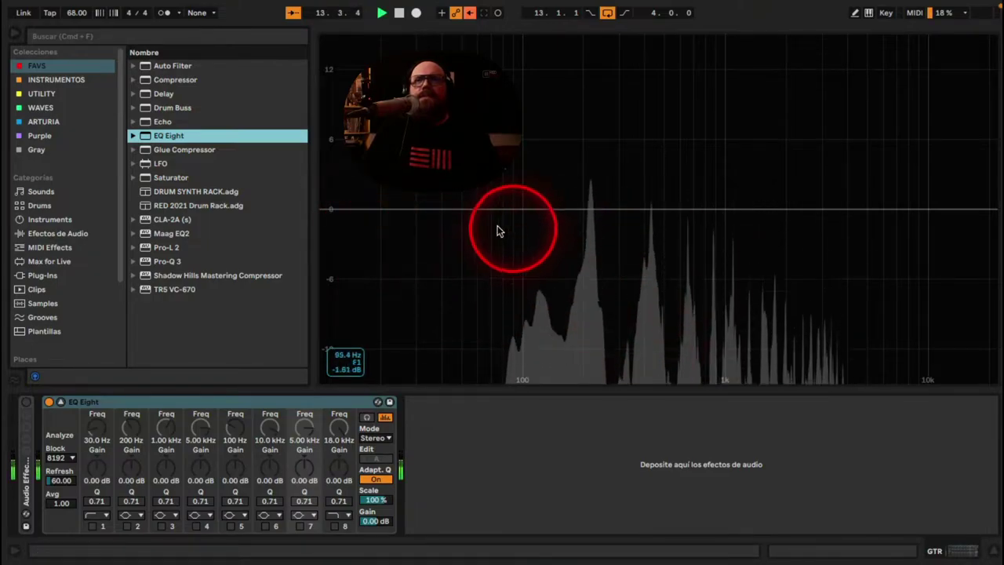
pyautogui.click(504, 155)
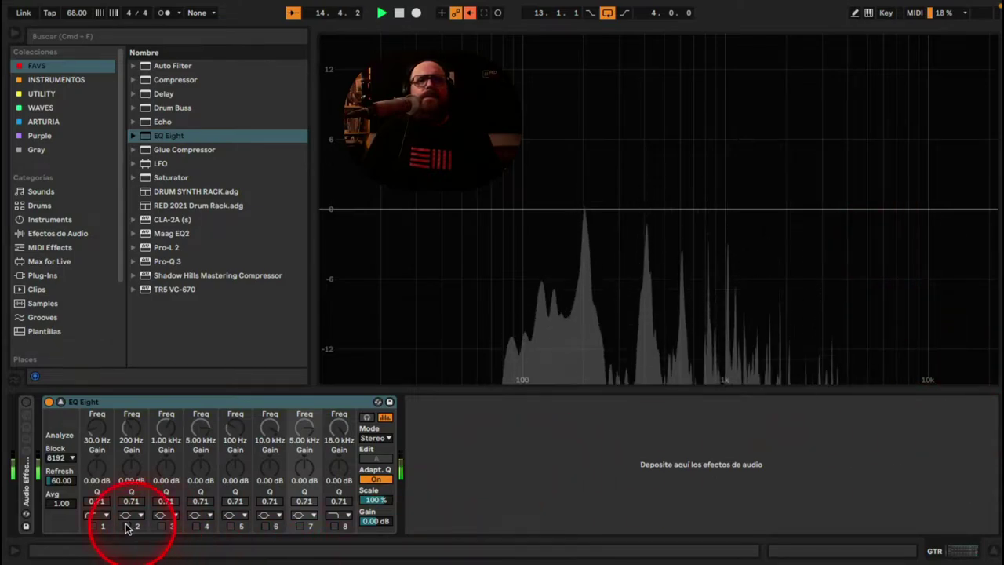
# - Shape the EQ Eight with a band 1 low cut at 341 Hz, a band 8 high cut at 2.02 kHz and a band 6 boost of 9.61 dB at 530 Hz
pyautogui.click(92, 527)
pyautogui.moveTo(417, 251); pyautogui.dragTo(559, 249)
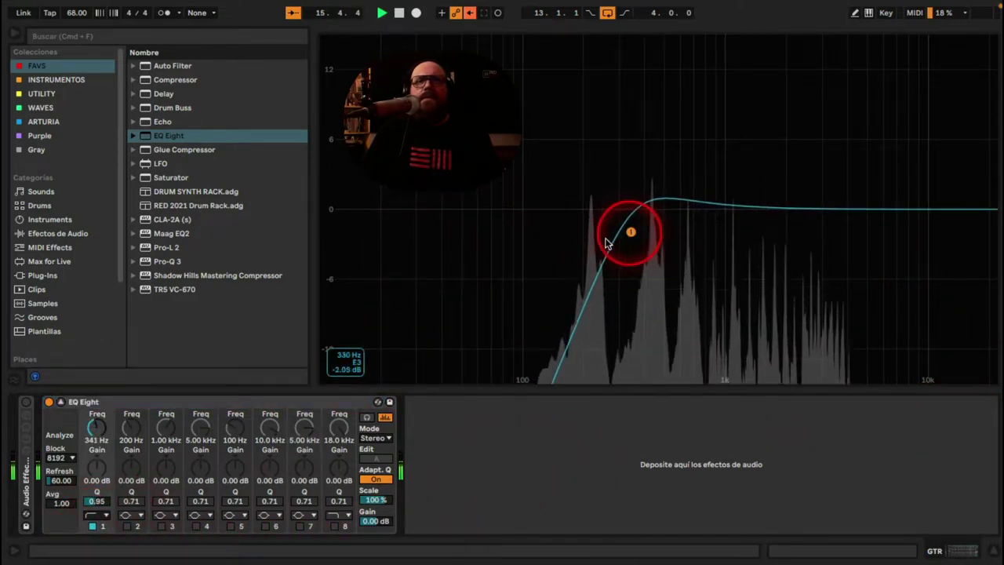
pyautogui.click(333, 526)
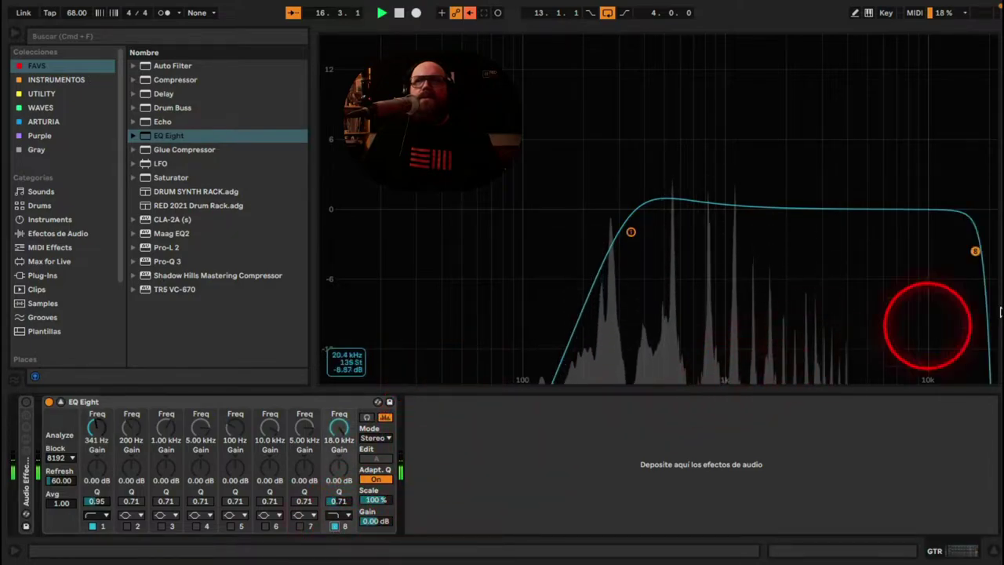
pyautogui.moveTo(975, 251); pyautogui.dragTo(830, 240)
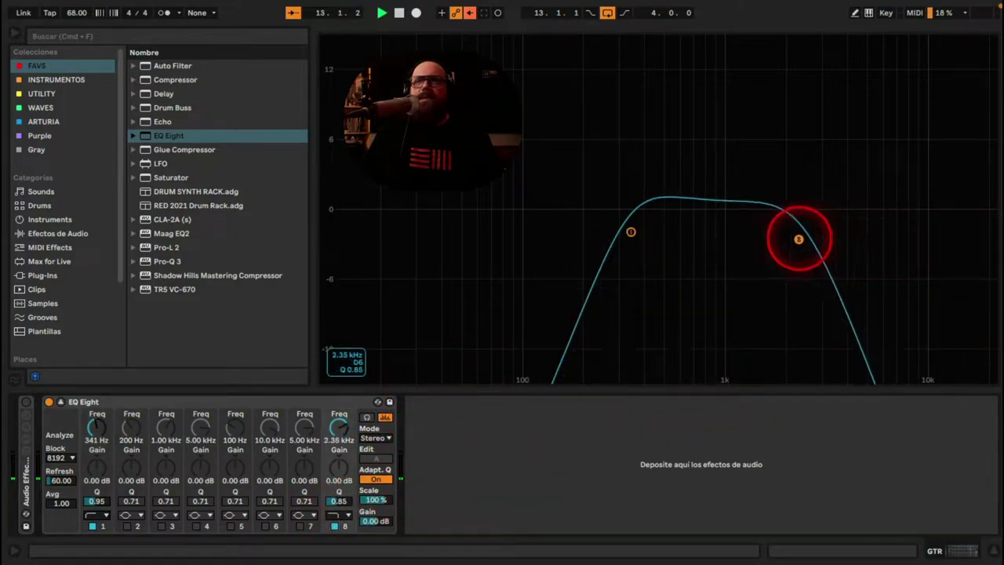
pyautogui.click(265, 526)
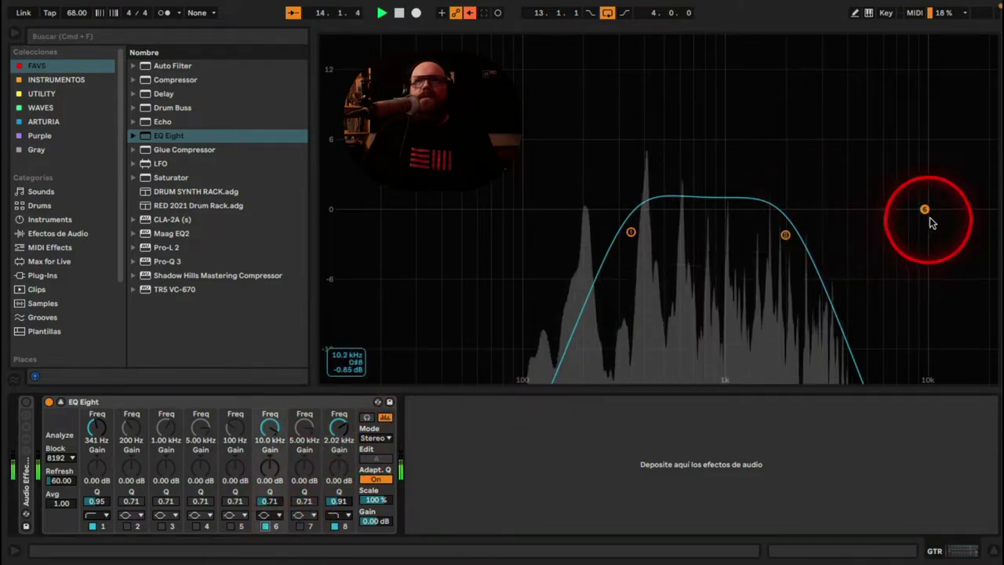
pyautogui.moveTo(926, 210); pyautogui.dragTo(669, 101)
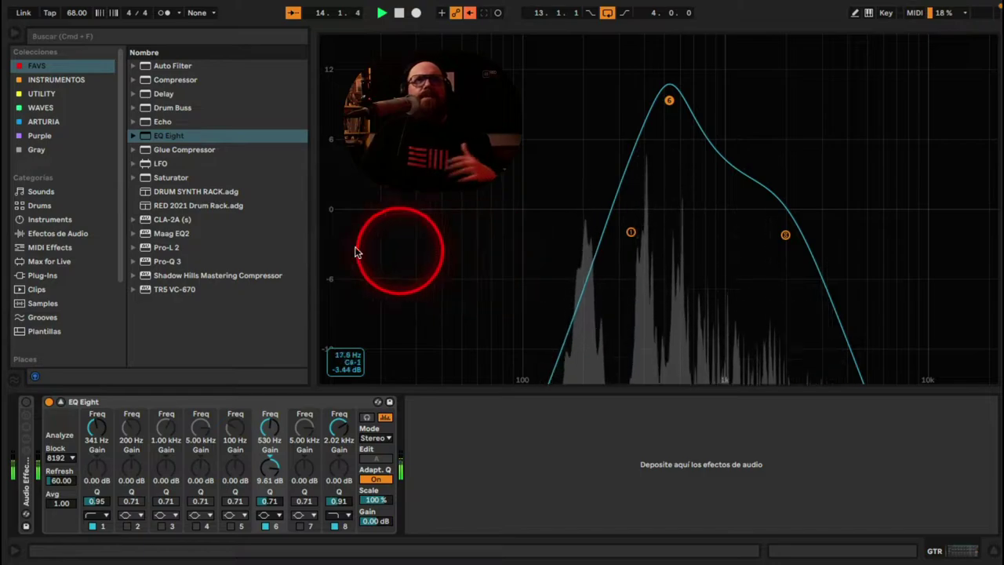
# - Add a Compressor after the EQ in Peak mode with threshold -22.3 dB, attack 0.04 ms and output 11.8 dB
pyautogui.doubleClick(188, 80)
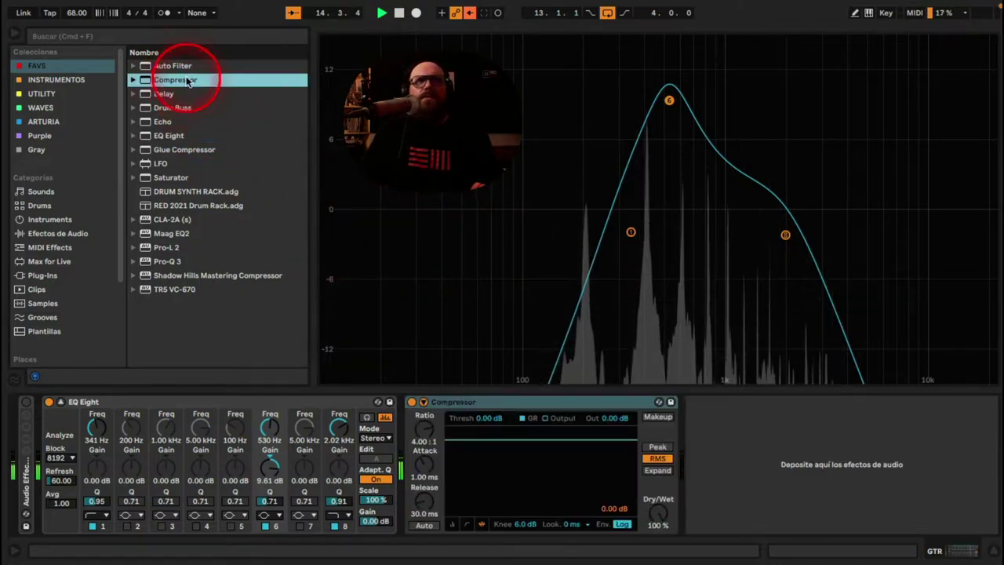
pyautogui.moveTo(473, 433); pyautogui.dragTo(478, 441)
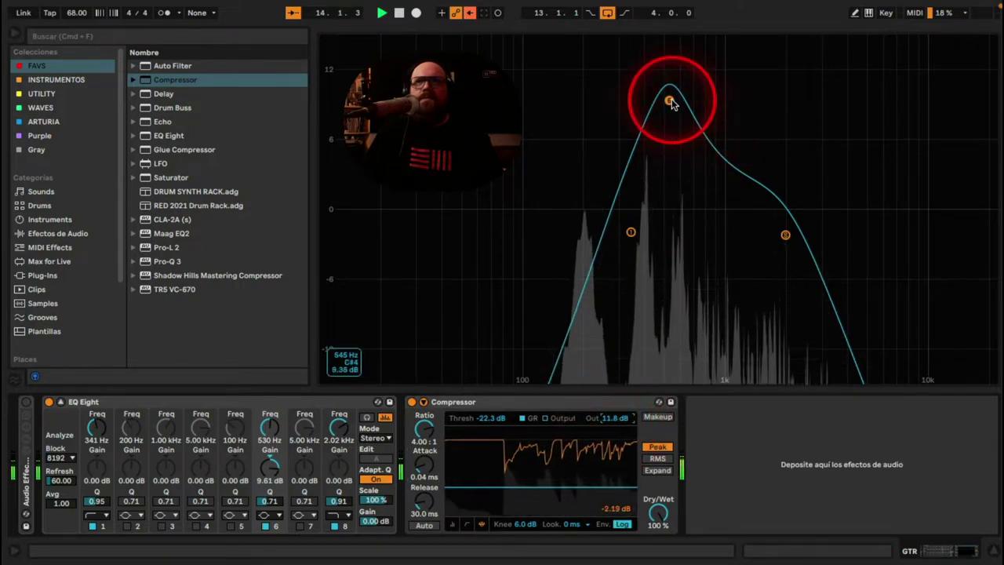
# - Move the EQ's band 6 boost to 912 Hz at 8.31 dB, the low cut to 330 Hz and the high cut's Q to 0.90
pyautogui.moveTo(667, 101); pyautogui.dragTo(718, 115)
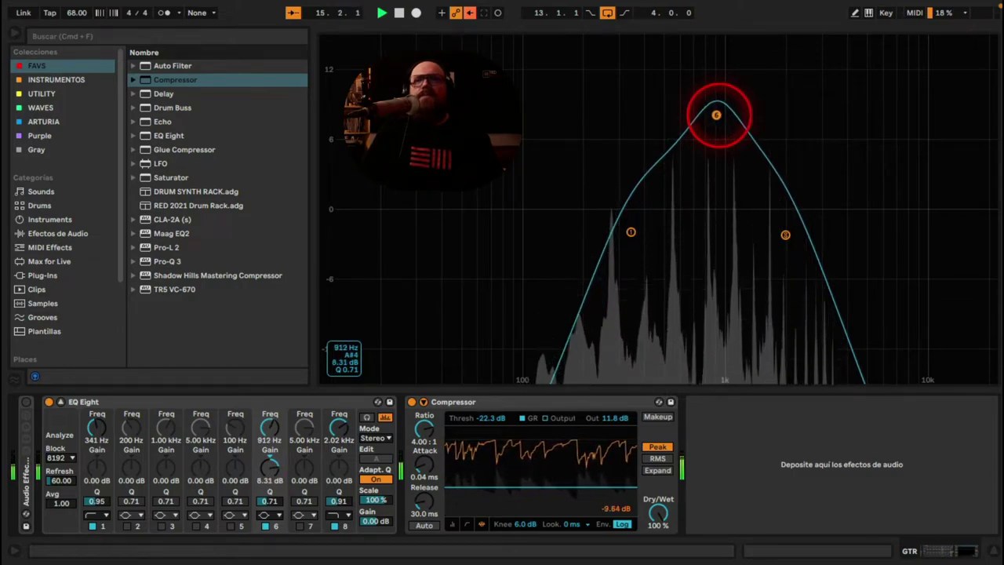
pyautogui.moveTo(631, 234); pyautogui.dragTo(635, 229)
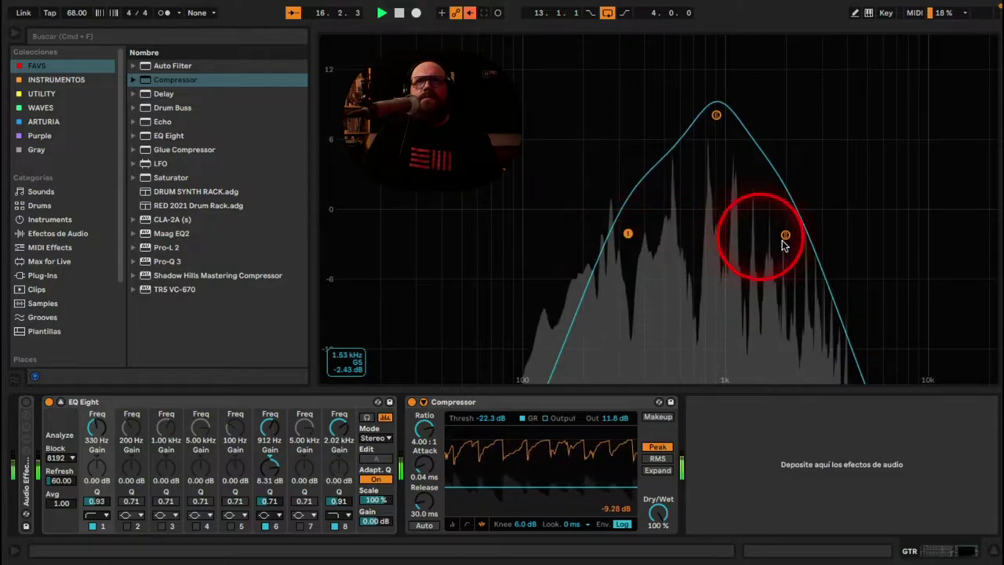
pyautogui.moveTo(785, 236); pyautogui.dragTo(784, 234)
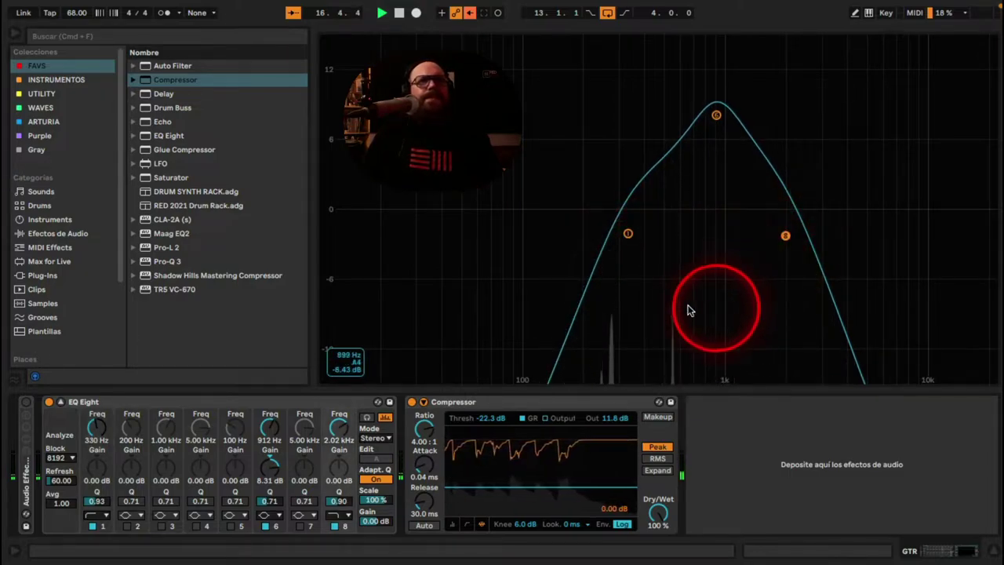
# - Add a Drum Buss after the Compressor with Comp on, Drive 13%, Crunch 49% and Transients 0.44
pyautogui.moveTo(176, 108); pyautogui.dragTo(702, 445)
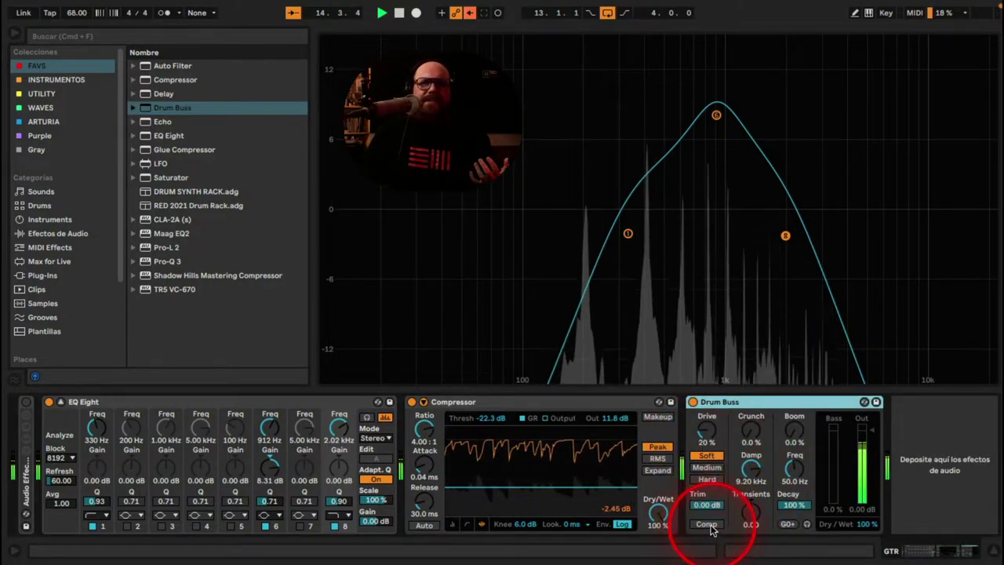
pyautogui.click(707, 525)
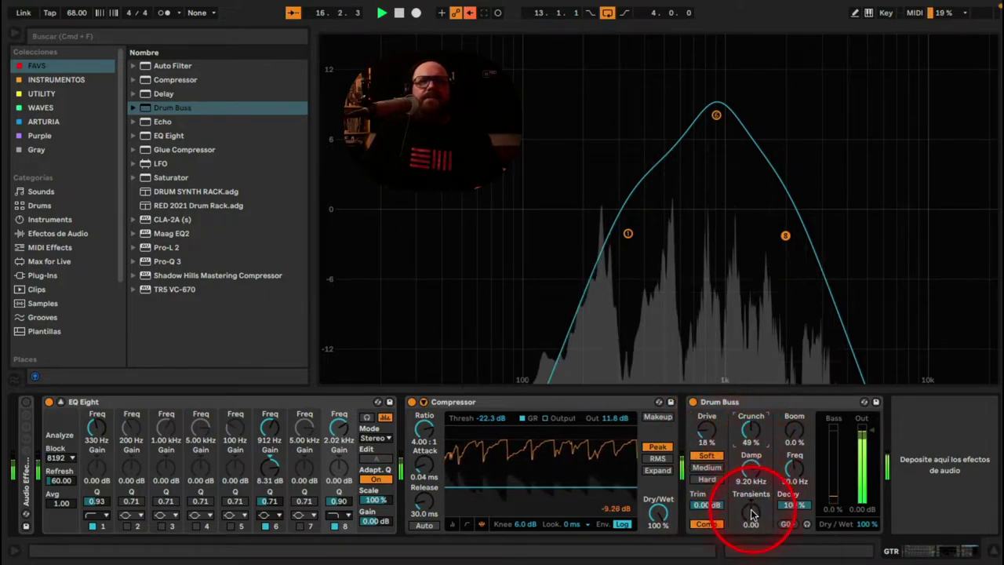
pyautogui.moveTo(751, 513); pyautogui.dragTo(751, 506)
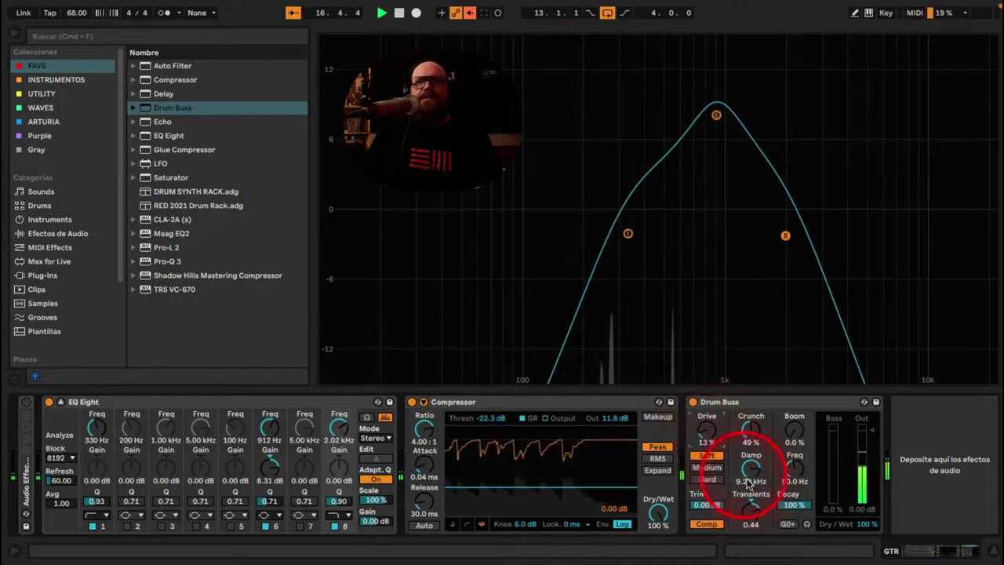
# - Raise the EQ's low cut to 535 Hz and move the band 6 boost to 1.65 kHz at 7.66 dB
pyautogui.click(709, 341)
pyautogui.moveTo(628, 234); pyautogui.dragTo(650, 243)
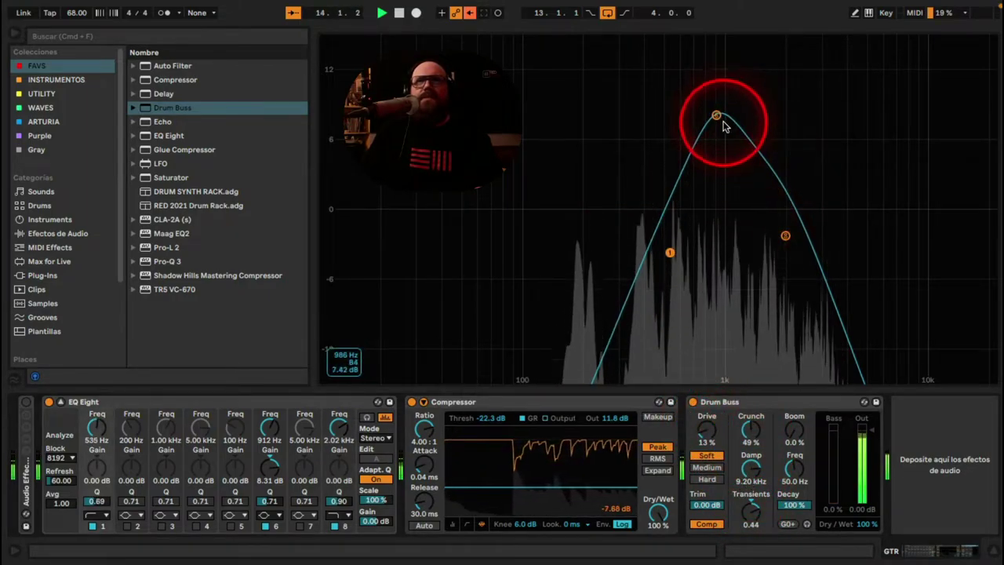
pyautogui.moveTo(717, 116); pyautogui.dragTo(764, 123)
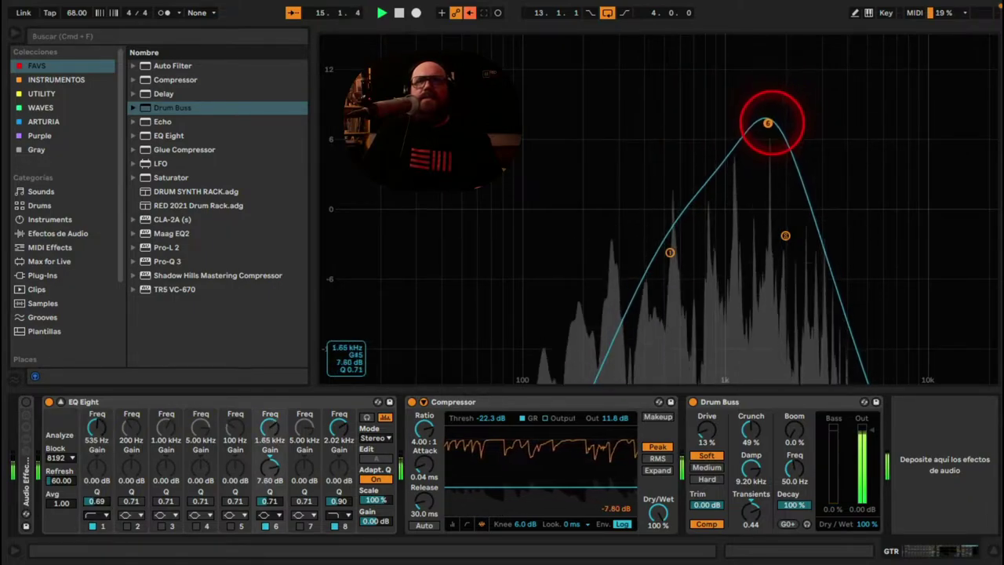
pyautogui.click(760, 318)
pyautogui.click(958, 559)
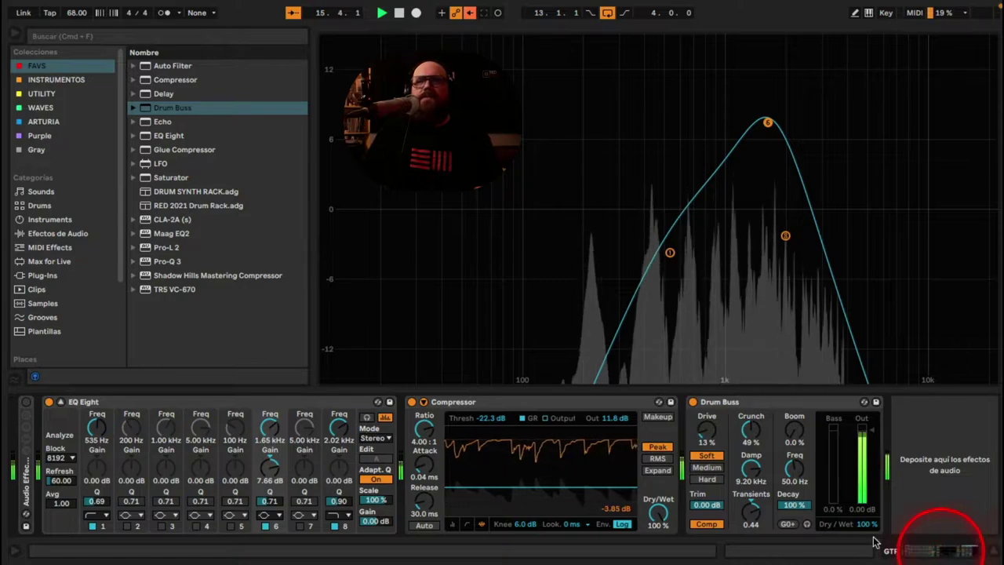
# - Switch the EQ's band 1 to the steeper low cut at 452 Hz with Q 0.44, and move the high cut to 2.67 kHz
pyautogui.click(722, 341)
pyautogui.moveTo(100, 518); pyautogui.dragTo(96, 429)
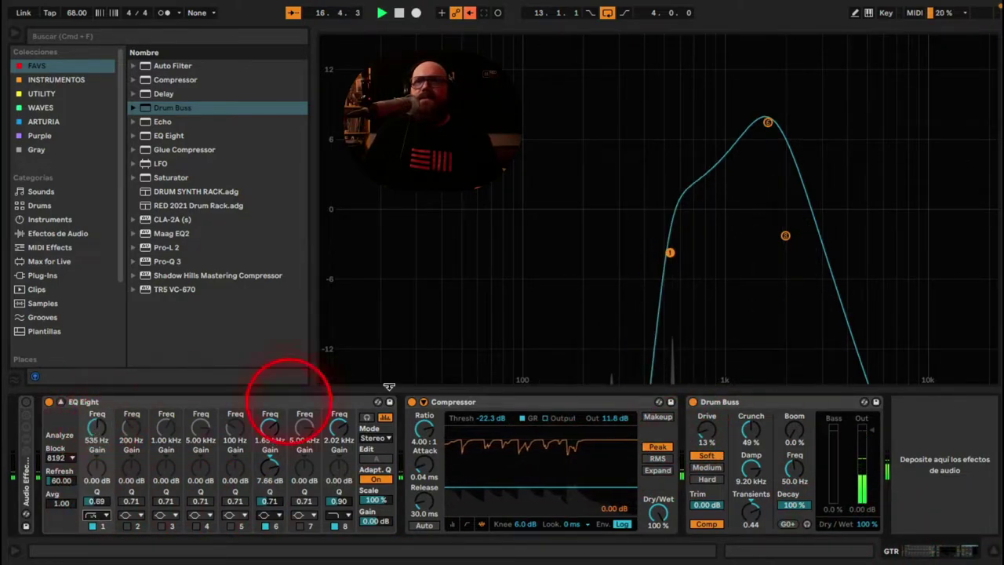
pyautogui.click(717, 286)
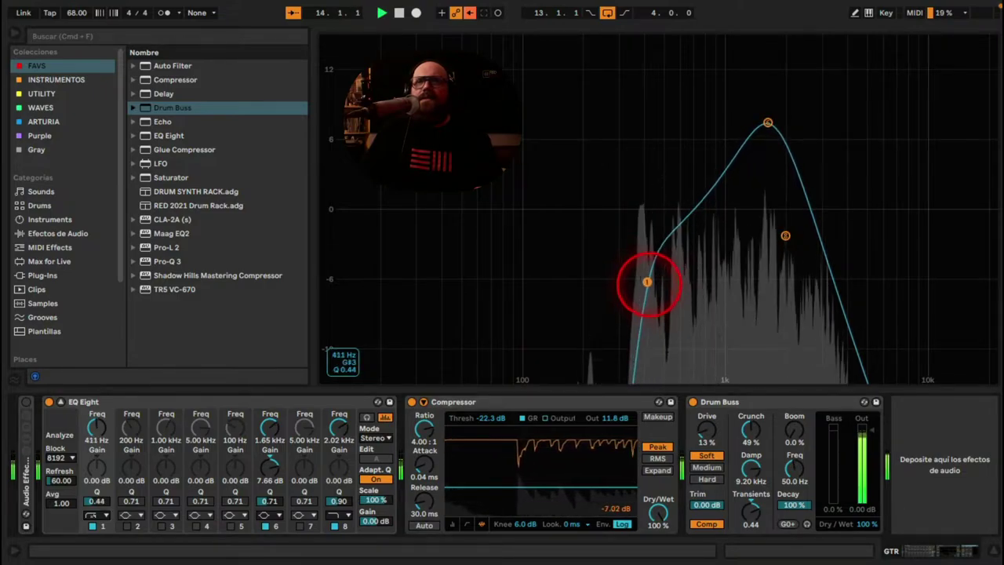
pyautogui.moveTo(785, 238); pyautogui.dragTo(799, 246)
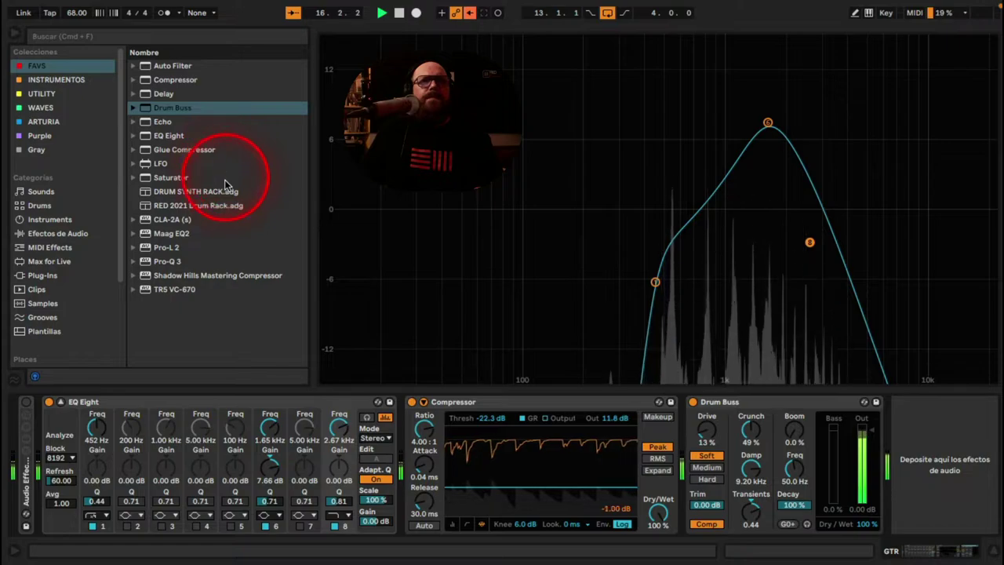
# - Stop playback, search all browser content for "pedal" and add the Pedal effect after the Drum Buss
pyautogui.press('space')
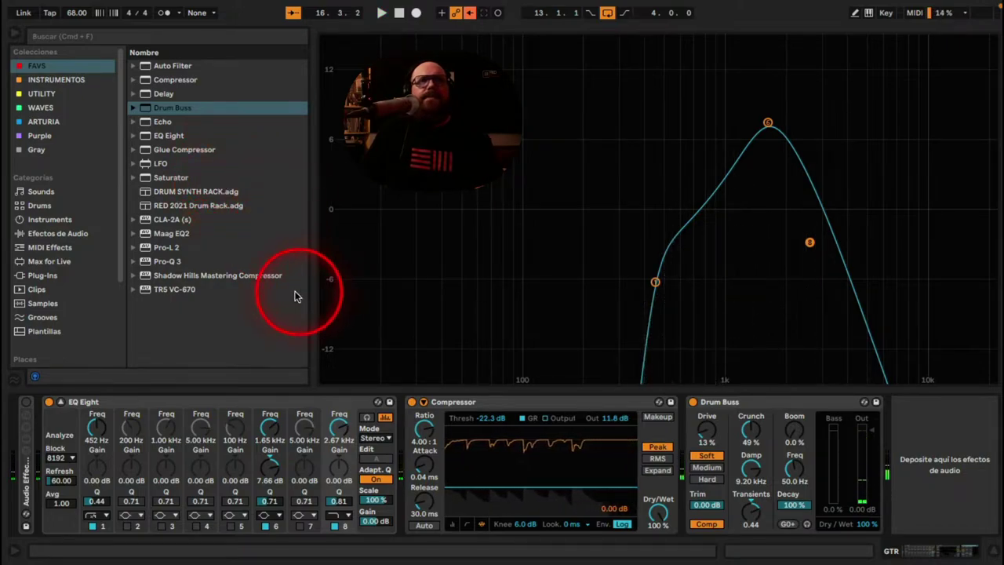
pyautogui.click(55, 37)
pyautogui.write('pedal')
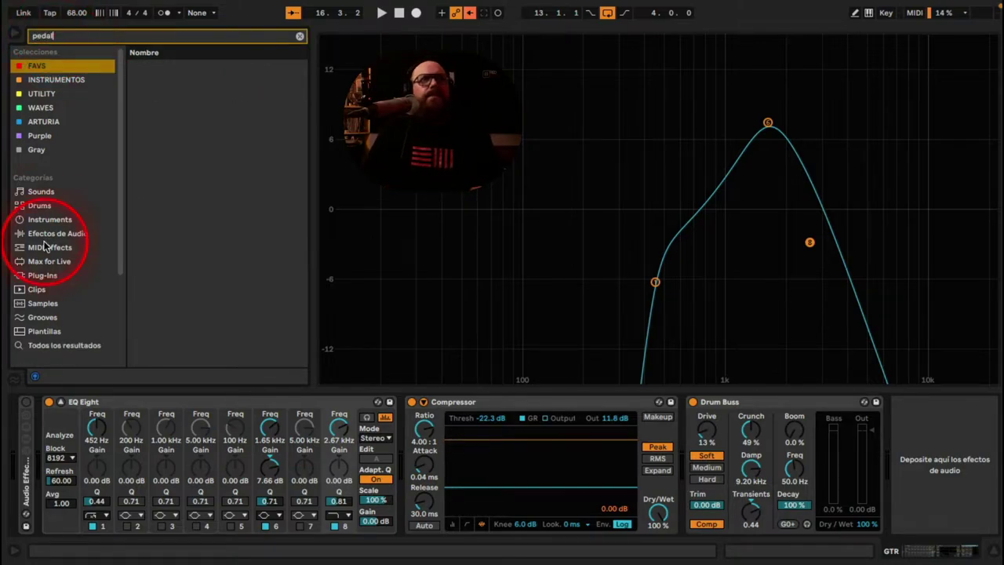
pyautogui.click(61, 342)
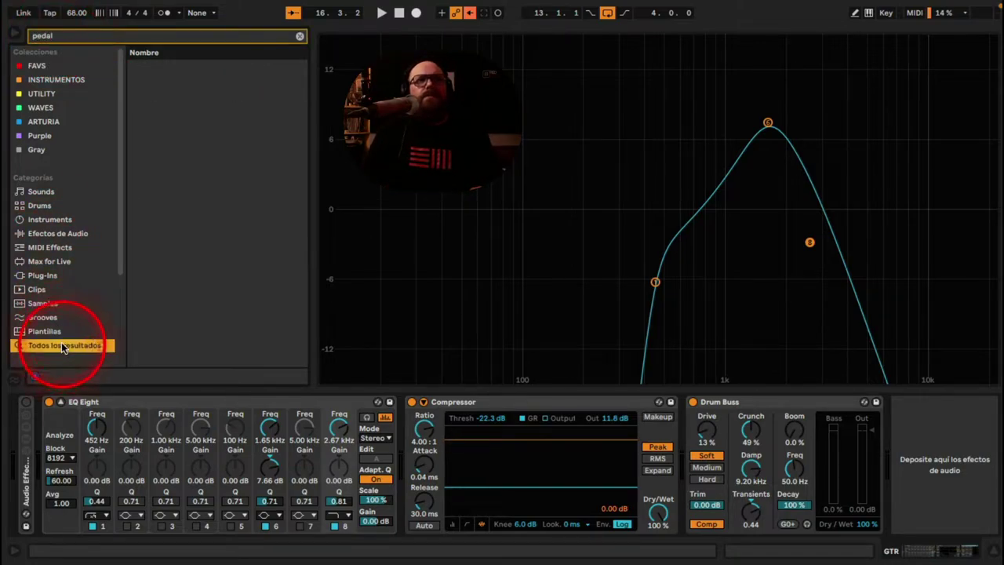
pyautogui.doubleClick(156, 65)
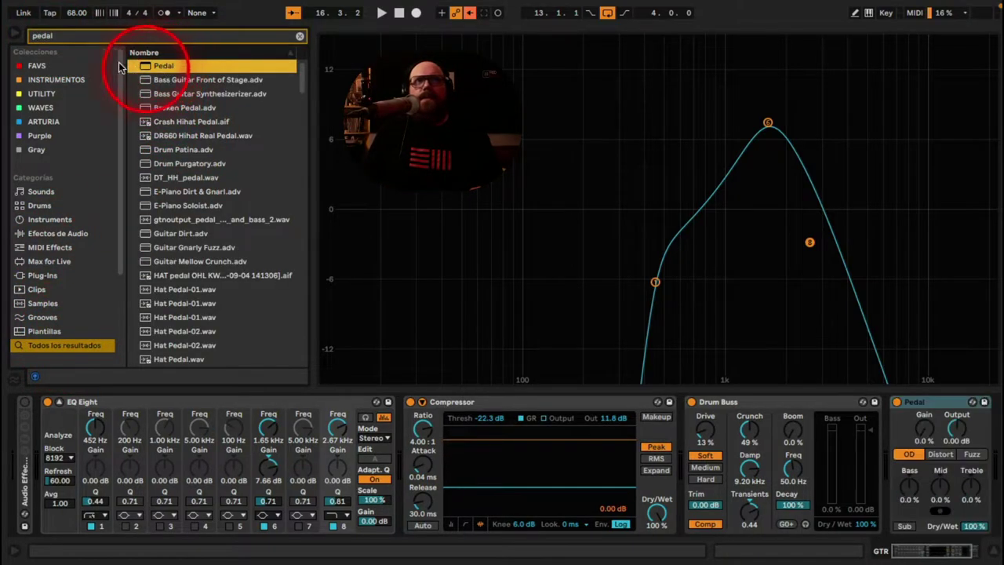
pyautogui.click(16, 37)
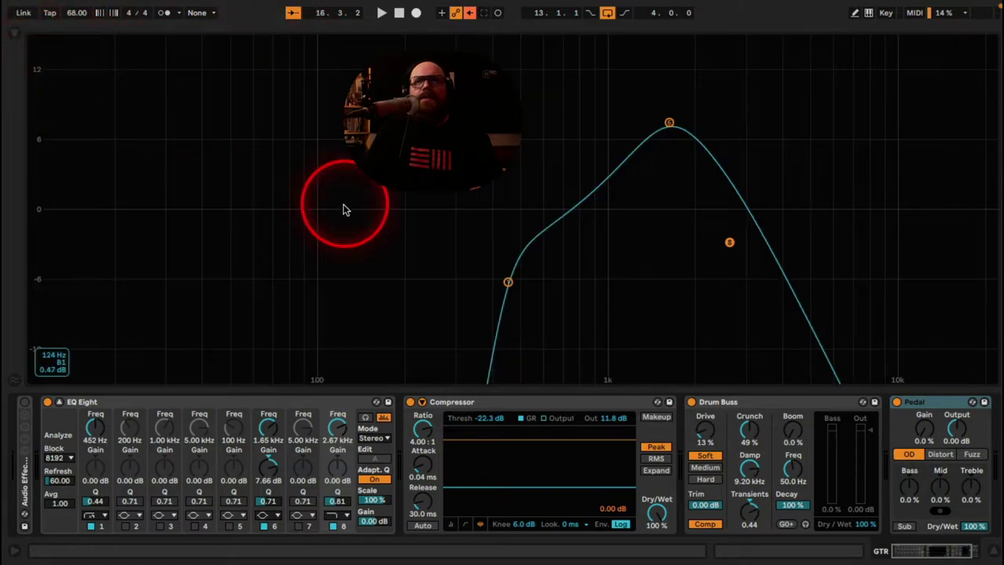
# - Set the Pedal to Distort with Gain 77%, Output -1.90 dB, Bass -100%, Mid 32% and Treble 41% while the loop plays
pyautogui.press('space')
pyautogui.moveTo(910, 545); pyautogui.dragTo(964, 549)
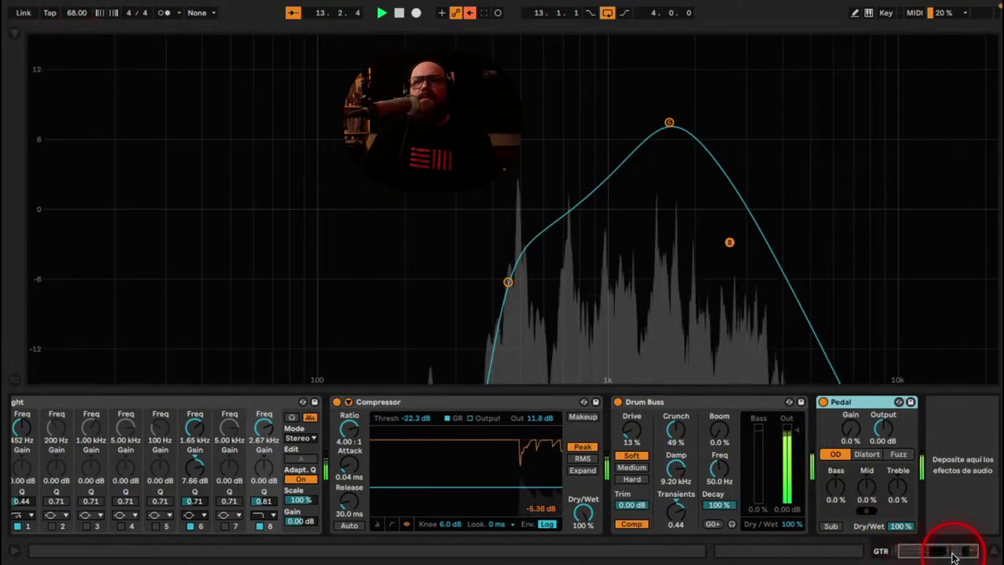
pyautogui.click(867, 461)
pyautogui.moveTo(837, 480); pyautogui.dragTo(839, 502)
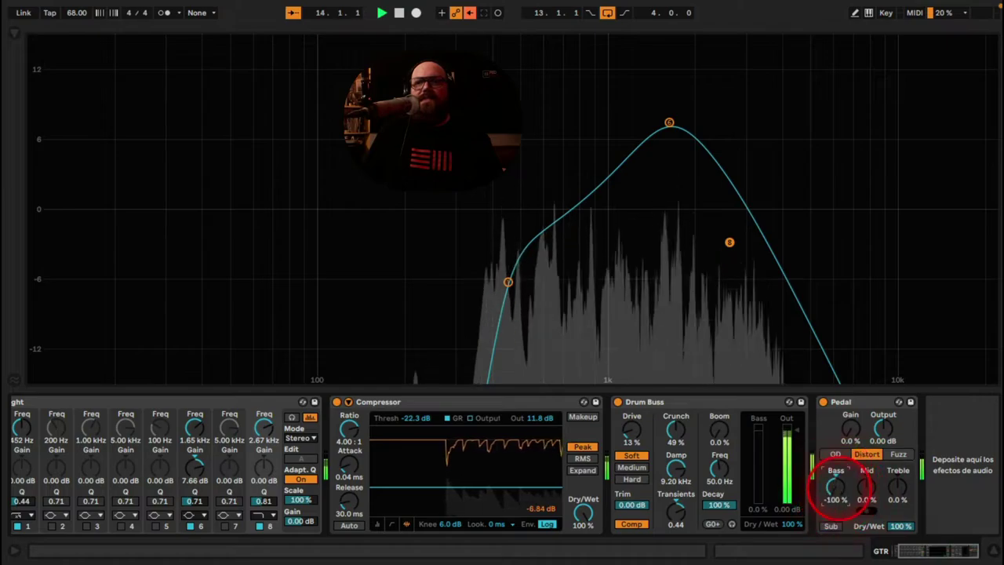
pyautogui.moveTo(882, 428)
pyautogui.mouseDown()
pyautogui.moveTo(882, 441)
pyautogui.moveTo(836, 422)
pyautogui.moveTo(849, 432)
pyautogui.moveTo(882, 425)
pyautogui.mouseUp()
pyautogui.moveTo(866, 495); pyautogui.dragTo(899, 482)
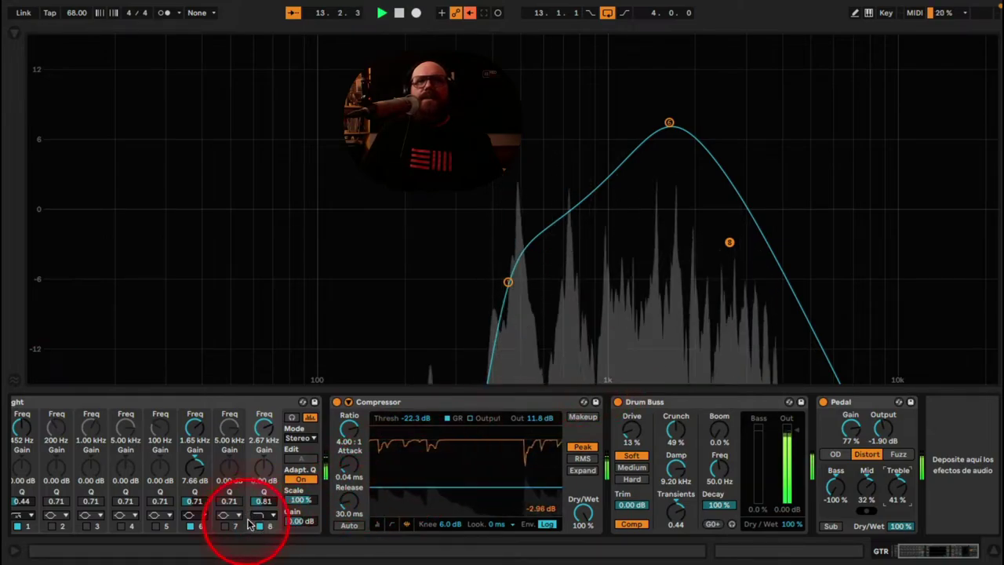
# - Switch the EQ's band 8 to the steeper high cut at 2.56 kHz with Q 0.58, and move band 6 to 807 Hz at 13.1 dB
pyautogui.click(258, 515)
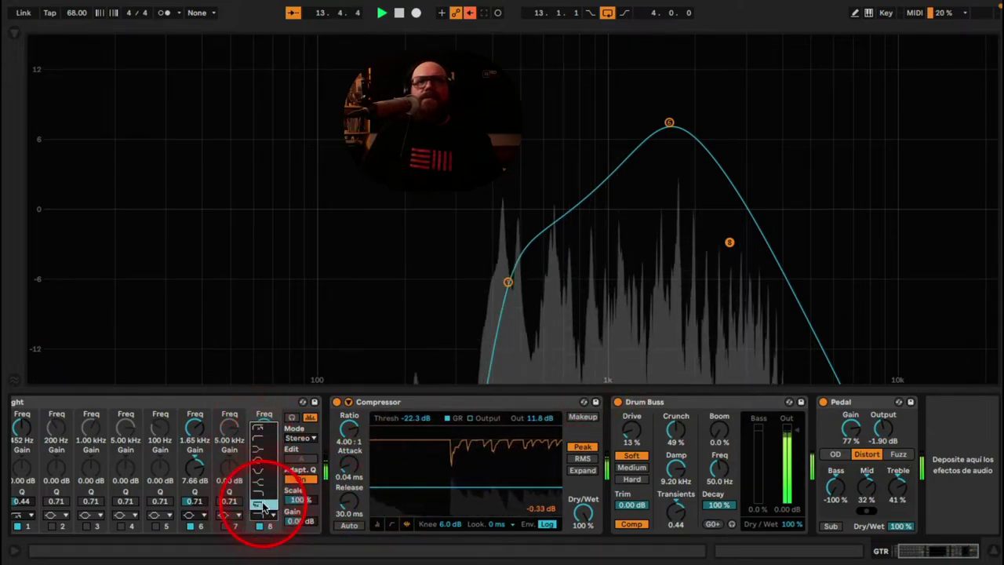
pyautogui.click(264, 508)
pyautogui.moveTo(728, 239); pyautogui.dragTo(729, 257)
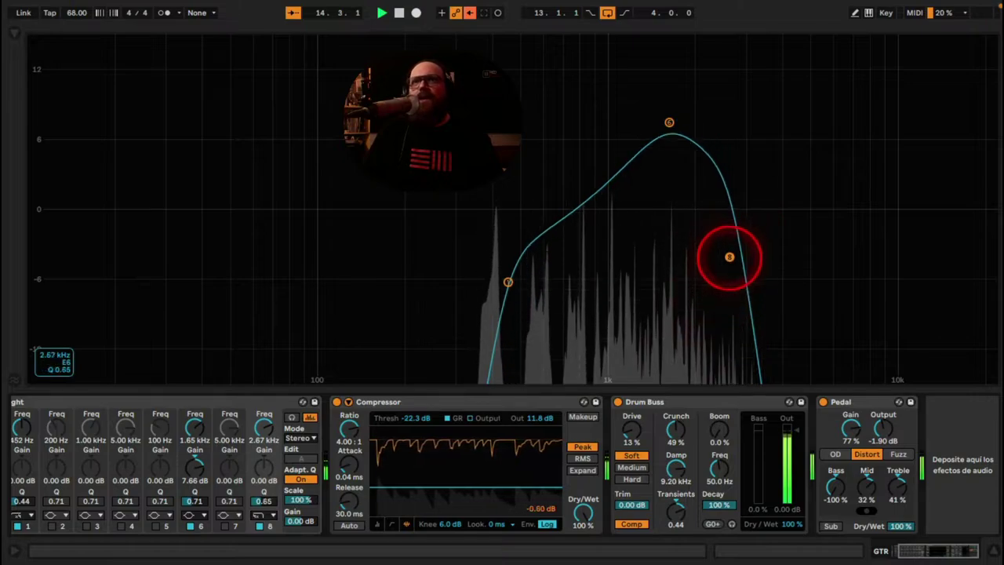
pyautogui.moveTo(669, 122); pyautogui.dragTo(580, 61)
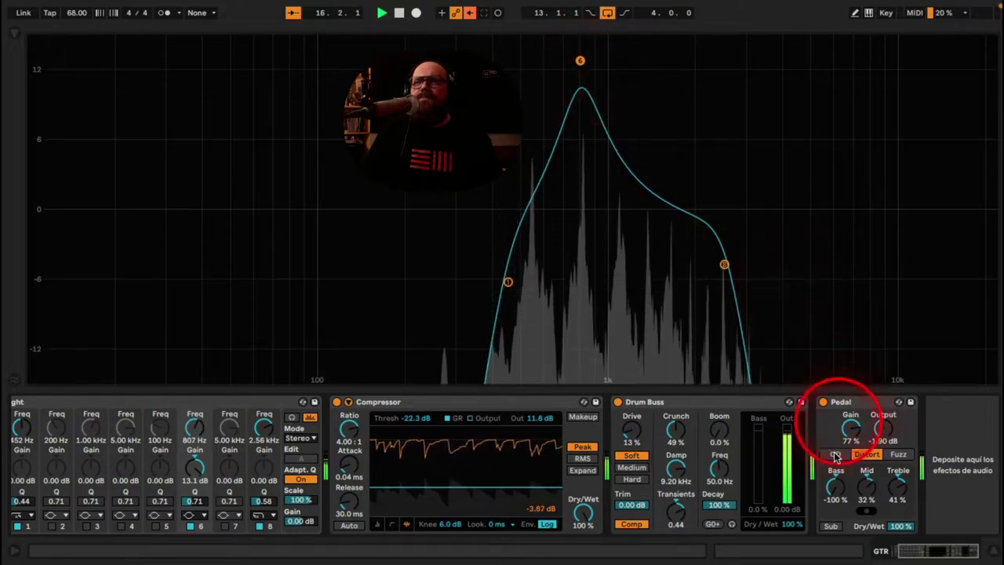
# - Raise the Pedal's Mid and Treble to 49% each and its Gain to 81%
pyautogui.moveTo(869, 488); pyautogui.dragTo(868, 475)
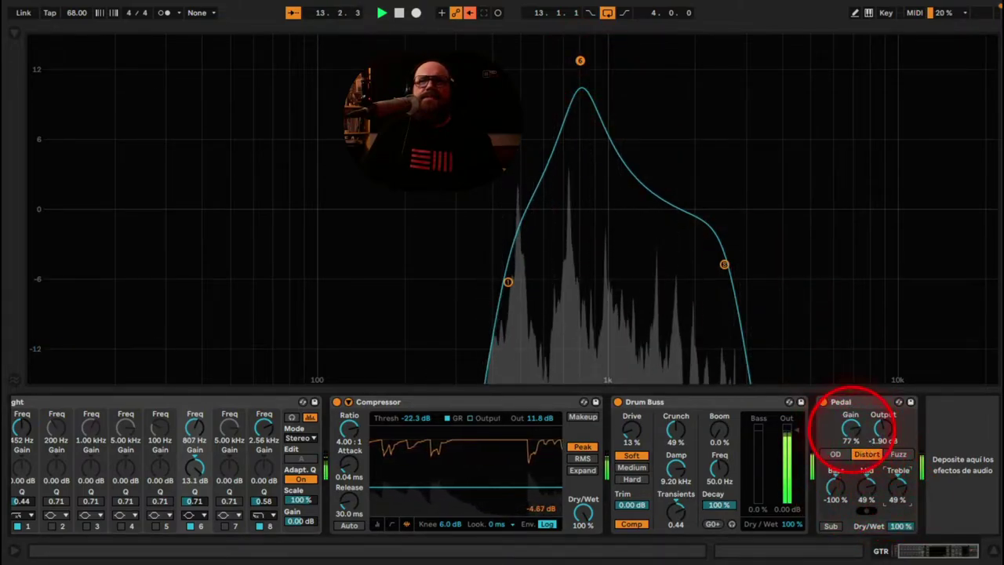
pyautogui.moveTo(851, 428); pyautogui.dragTo(850, 424)
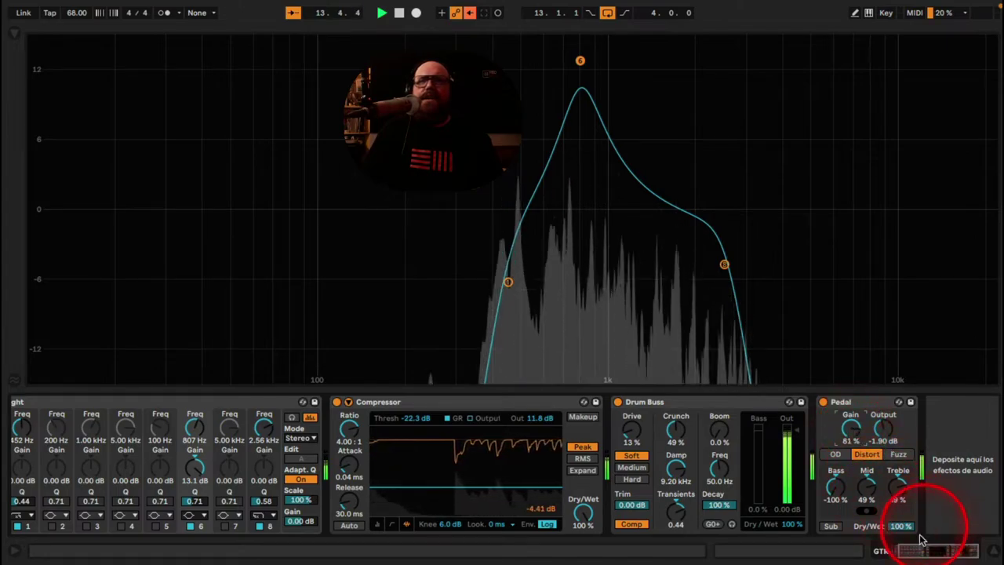
pyautogui.moveTo(918, 539); pyautogui.dragTo(947, 552)
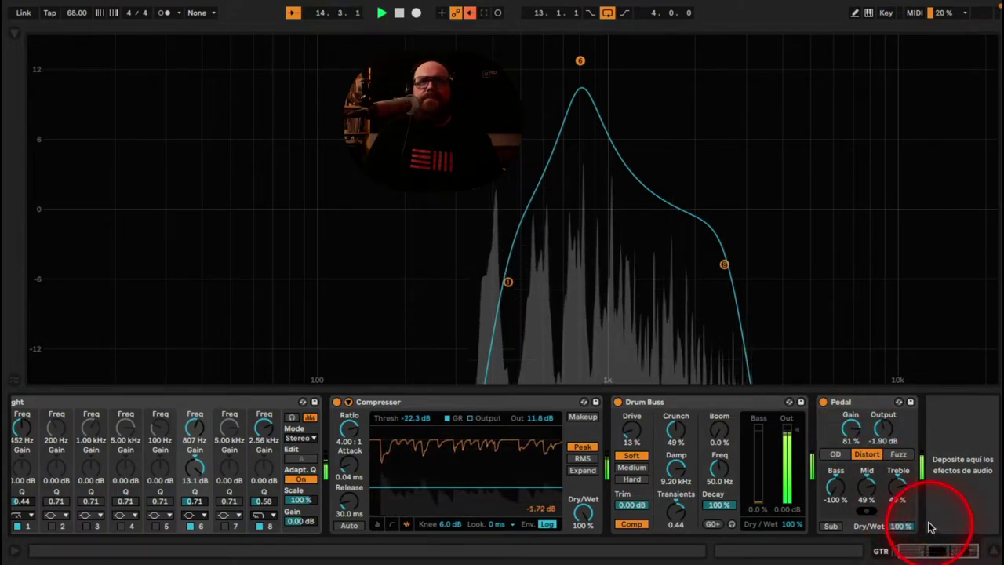
pyautogui.click(712, 391)
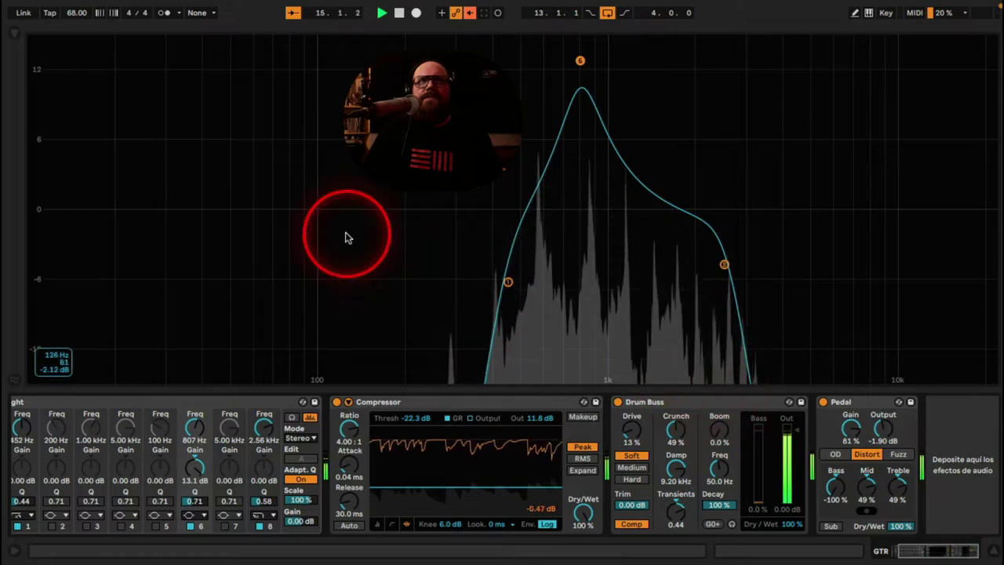
# - Search the browser for "cabinet" and add the Cabinet effect after the Pedal
pyautogui.click(14, 34)
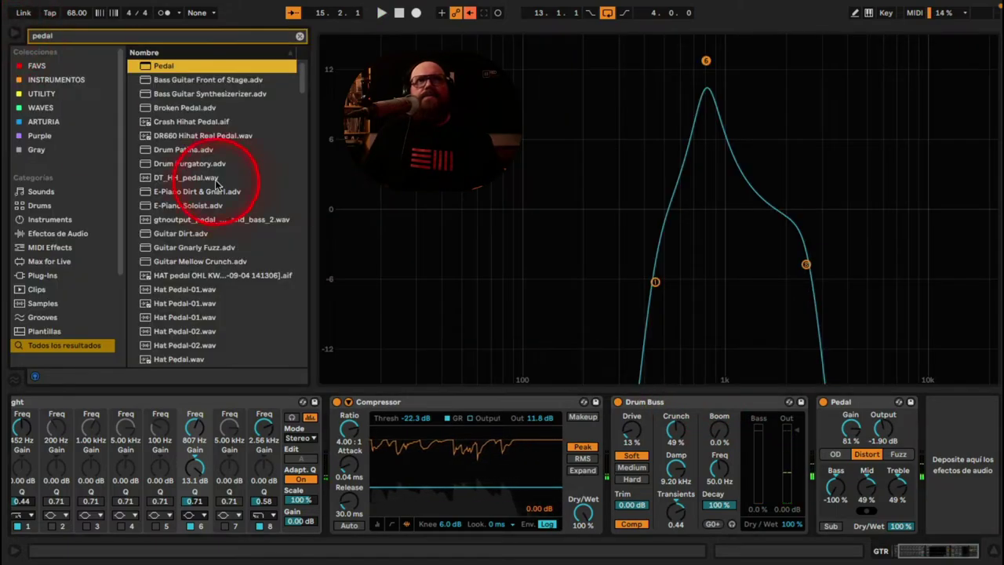
pyautogui.click(124, 38)
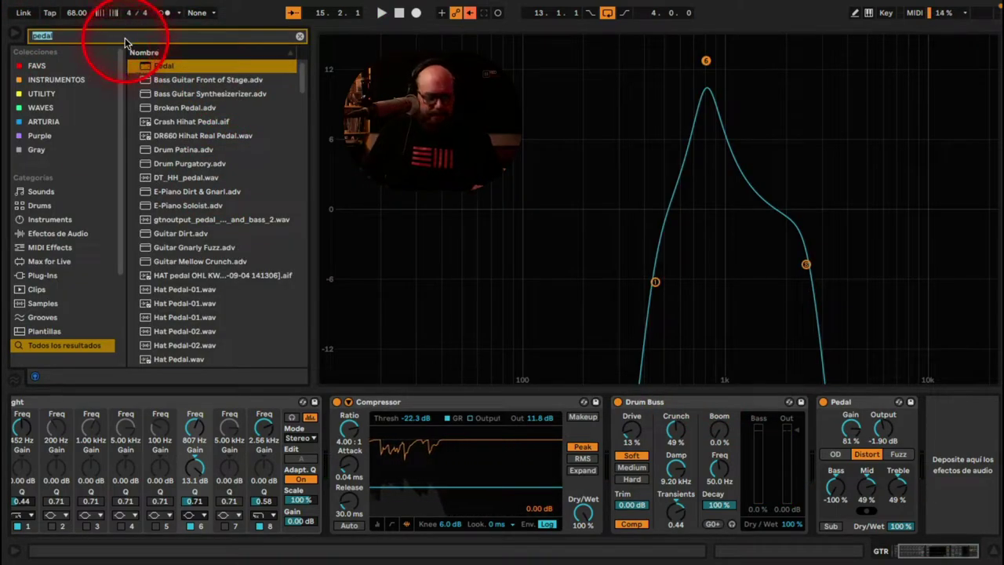
pyautogui.write('cabinet')
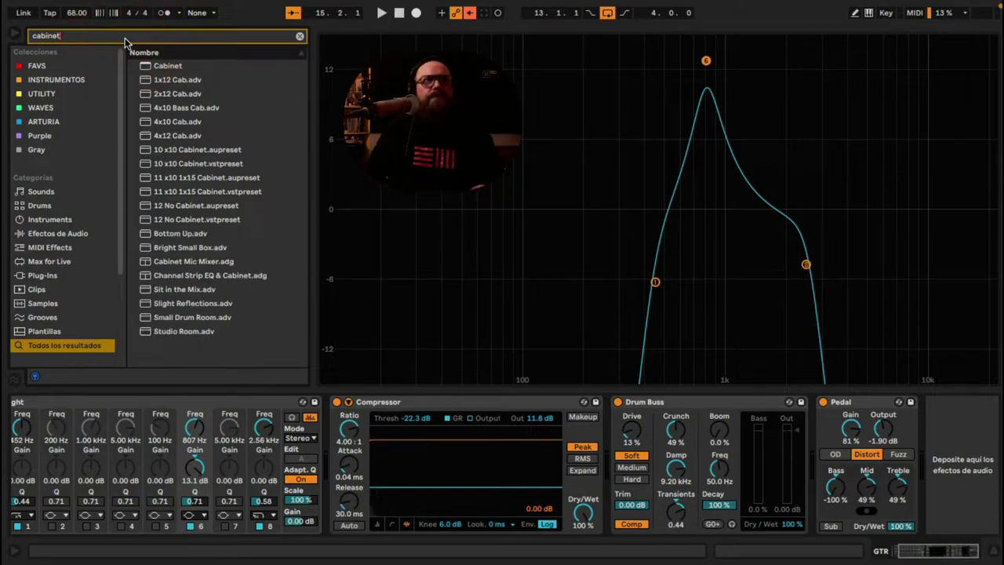
pyautogui.doubleClick(168, 66)
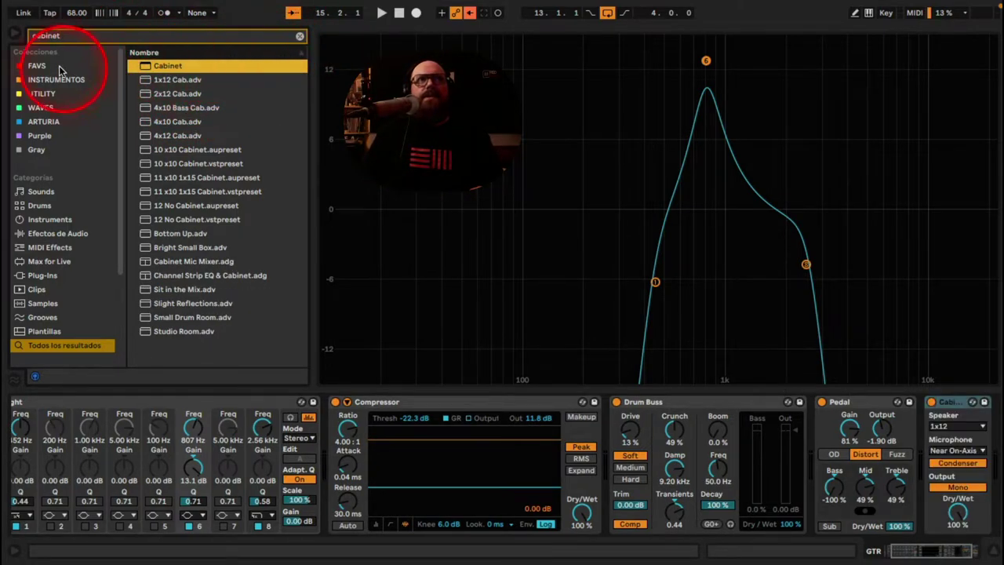
pyautogui.click(16, 36)
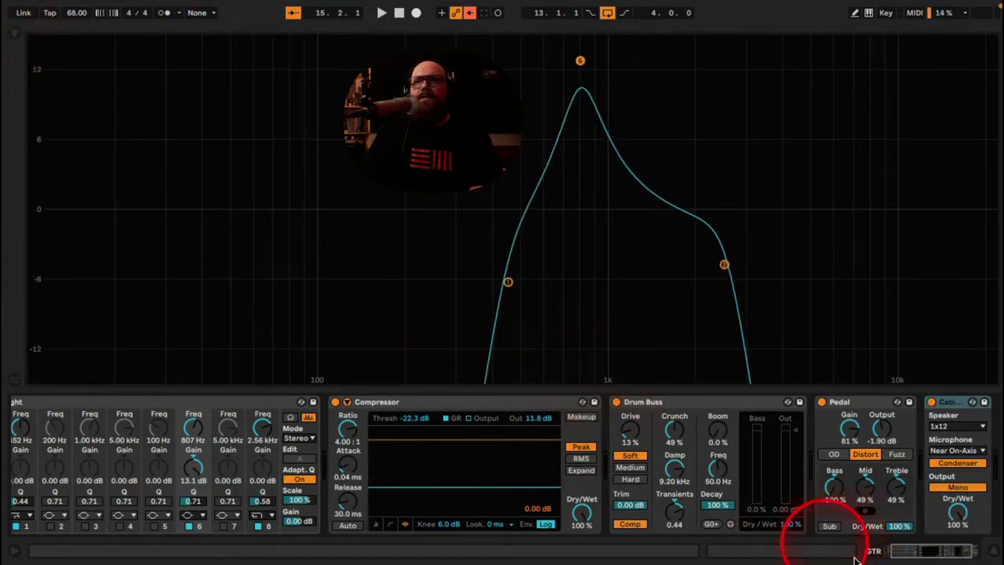
pyautogui.click(910, 554)
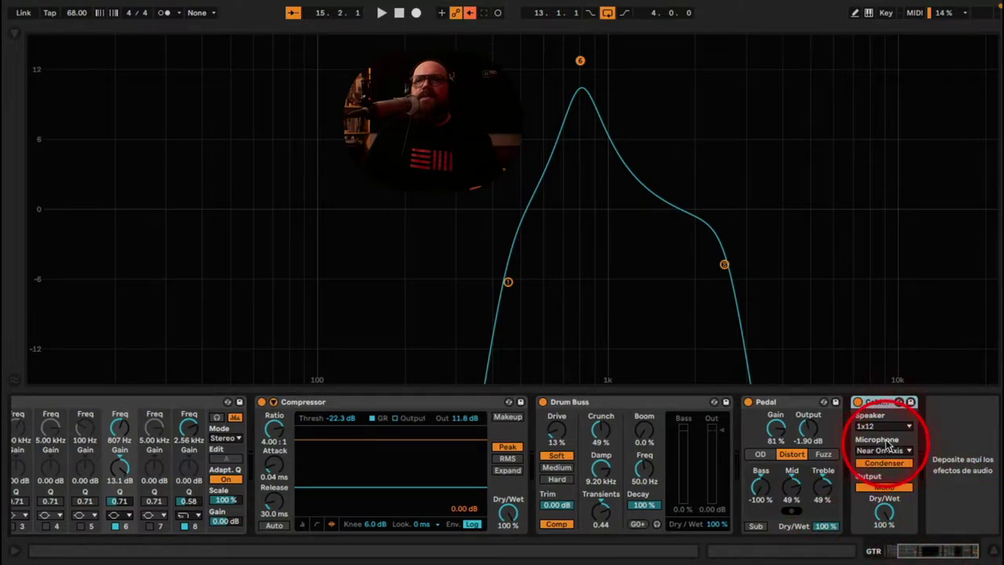
# - Switch the Cabinet's microphone to Dynamic and compare the sound with the Cabinet bypassed and active
pyautogui.click(888, 427)
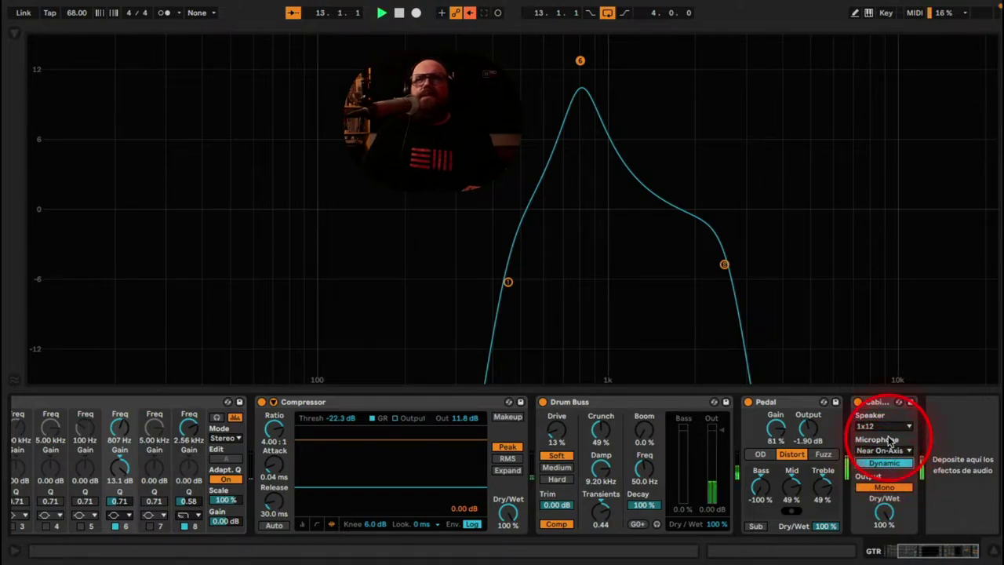
pyautogui.click(858, 402)
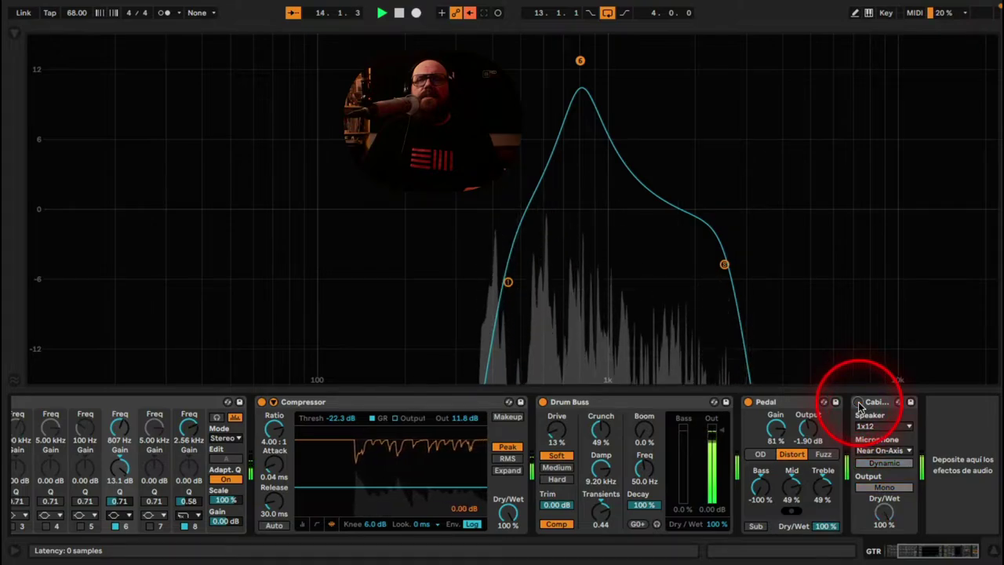
pyautogui.click(858, 402)
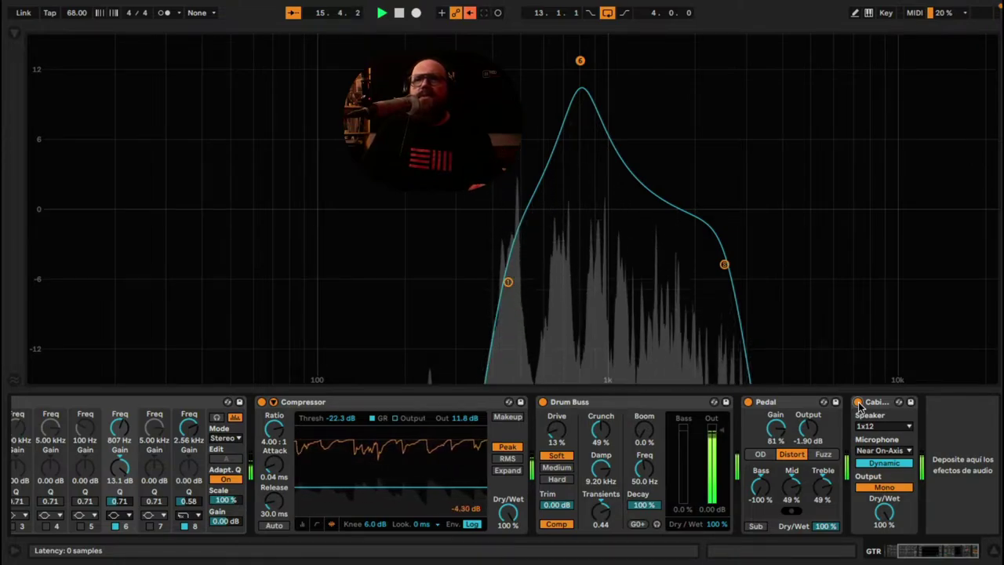
pyautogui.click(858, 402)
pyautogui.click(859, 402)
# - Try the Cabinet's Near Off-Axis microphone position with both the Condenser and Dynamic types
pyautogui.click(892, 457)
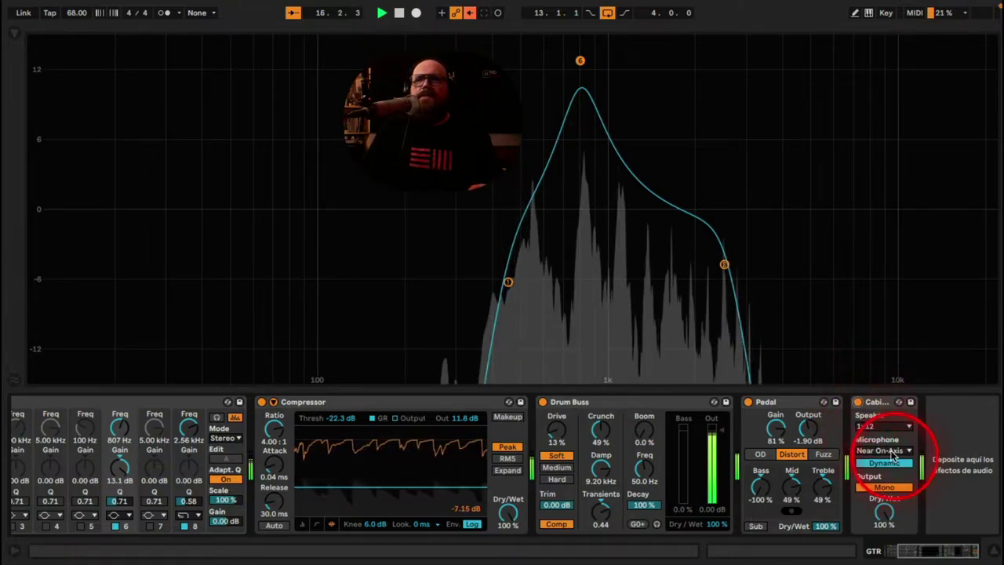
pyautogui.moveTo(890, 455); pyautogui.dragTo(889, 474)
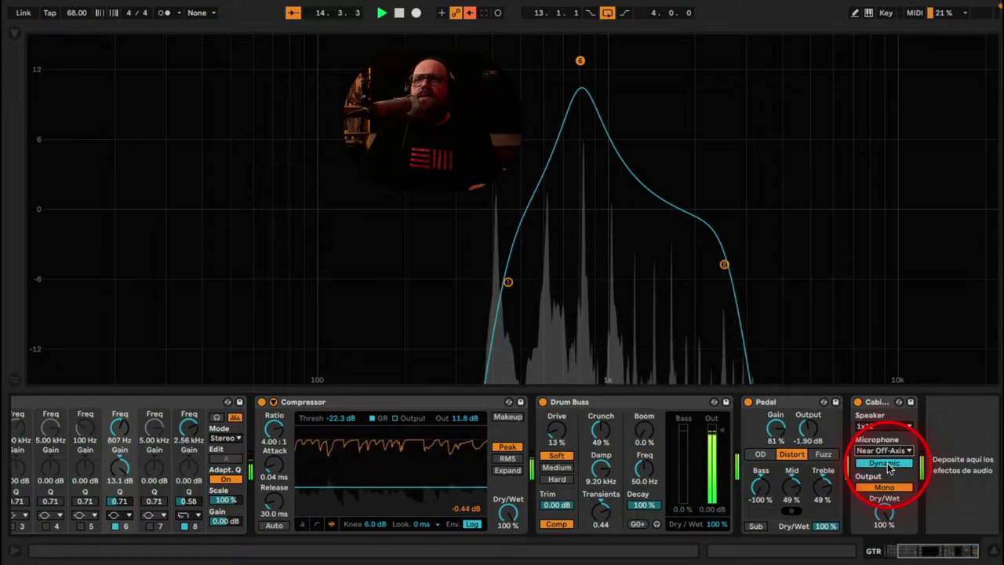
pyautogui.click(888, 468)
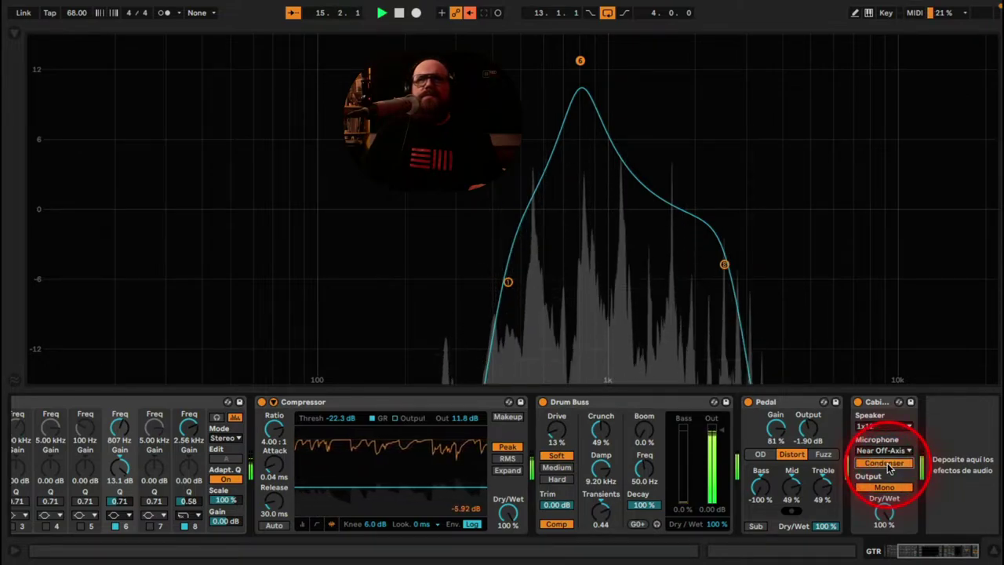
pyautogui.click(888, 466)
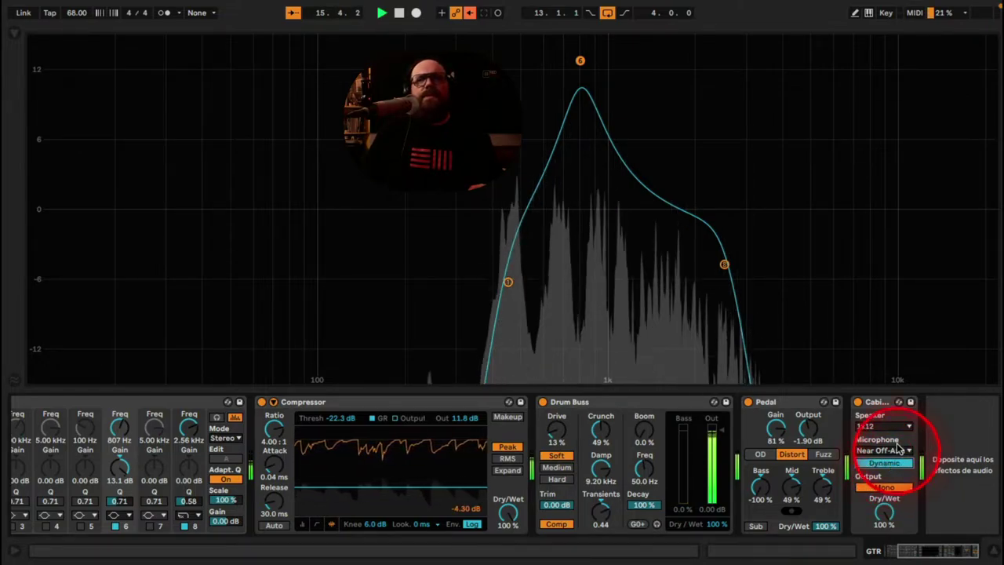
# - Set the Cabinet's microphone position to Far and its type to Condenser, and stop playback
pyautogui.click(899, 451)
pyautogui.click(889, 466)
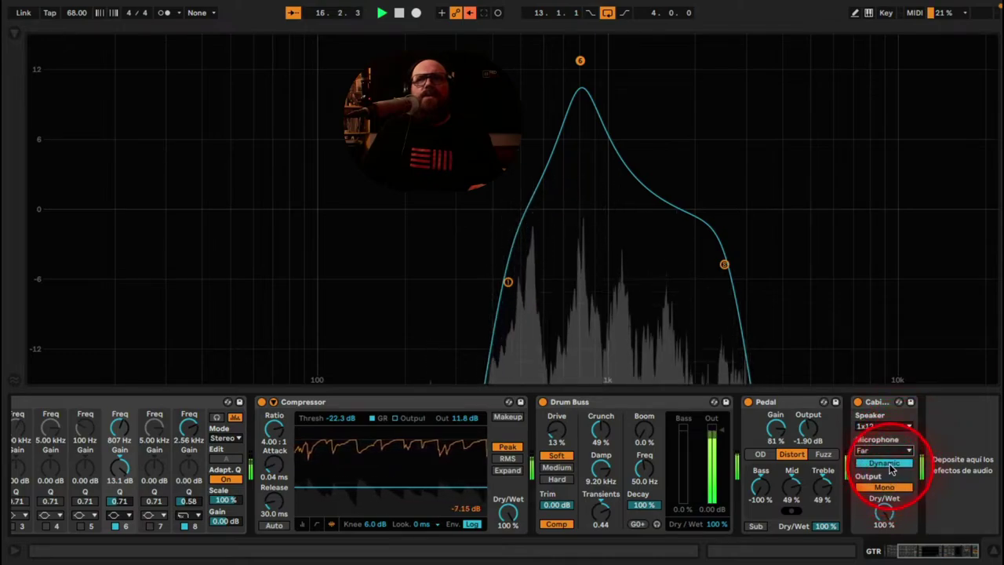
pyautogui.click(889, 466)
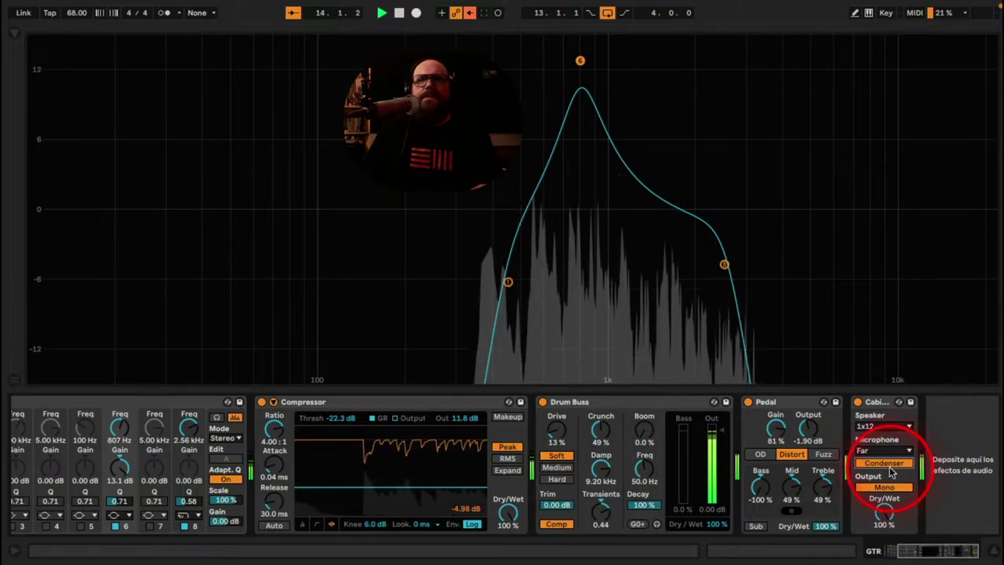
pyautogui.click(887, 453)
pyautogui.click(886, 459)
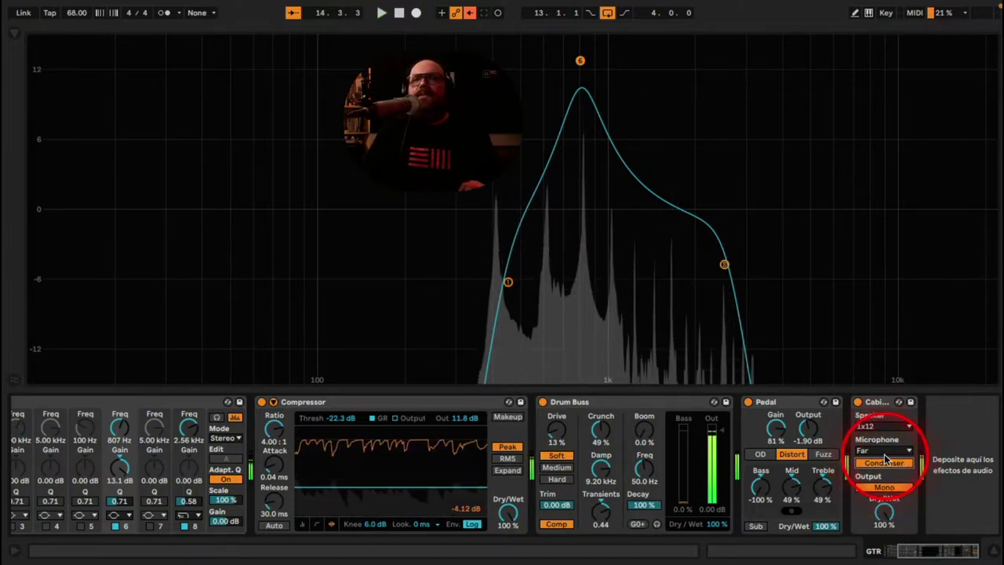
pyautogui.press('space')
# - Group the Cabinet into an Audio Effect Rack and show the rack's chain list
pyautogui.click(876, 401)
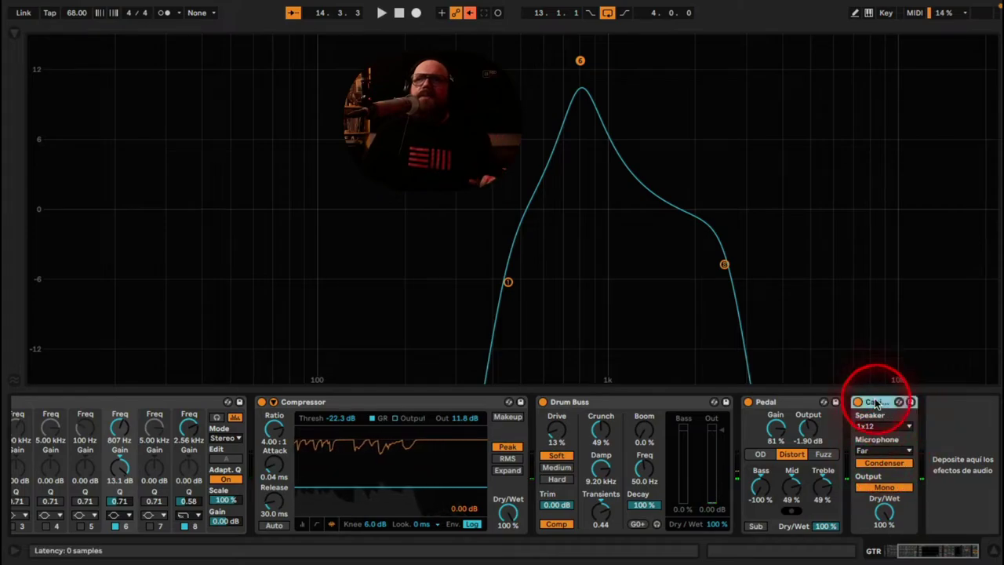
pyautogui.rightClick(876, 402)
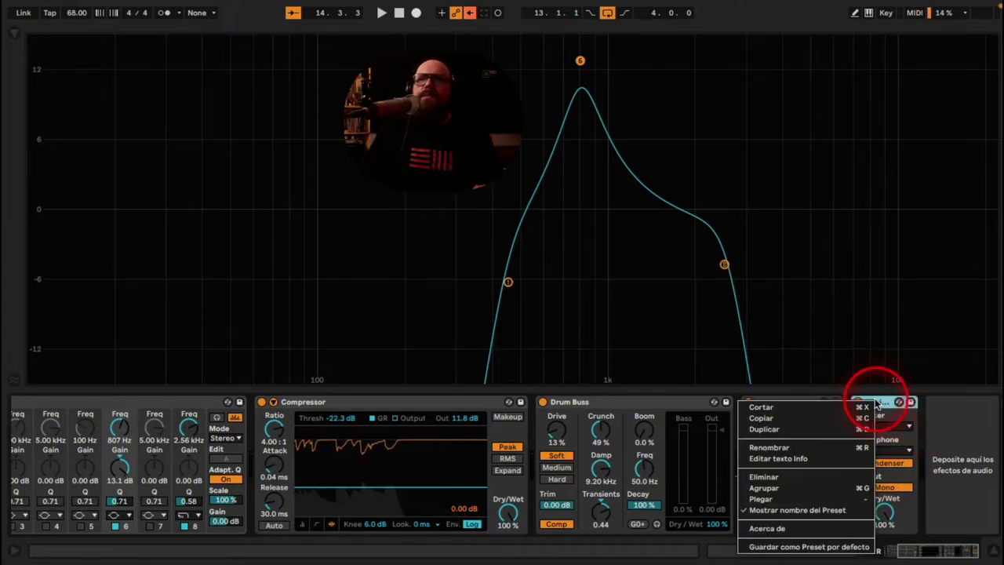
pyautogui.click(833, 488)
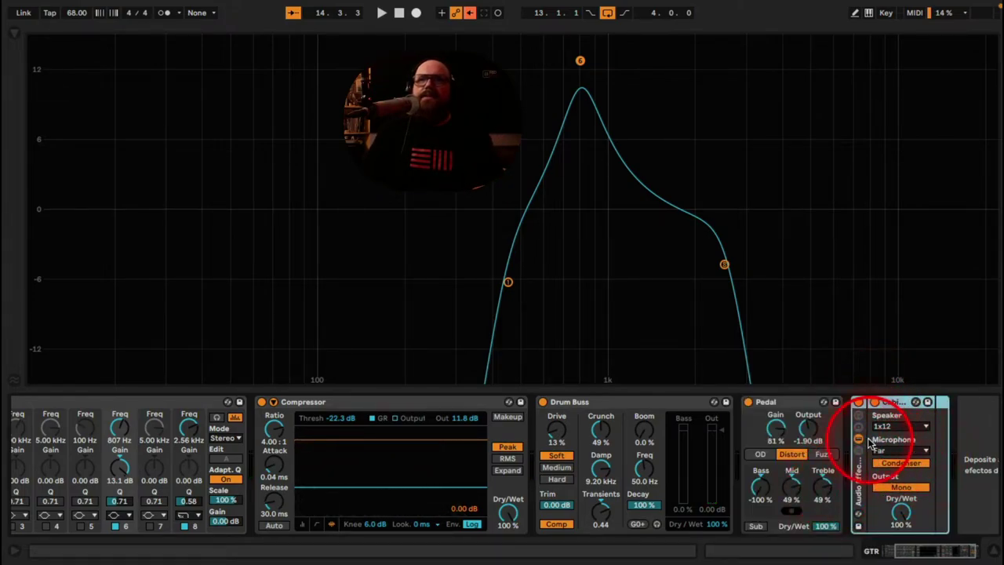
pyautogui.click(859, 439)
pyautogui.moveTo(910, 557); pyautogui.dragTo(925, 553)
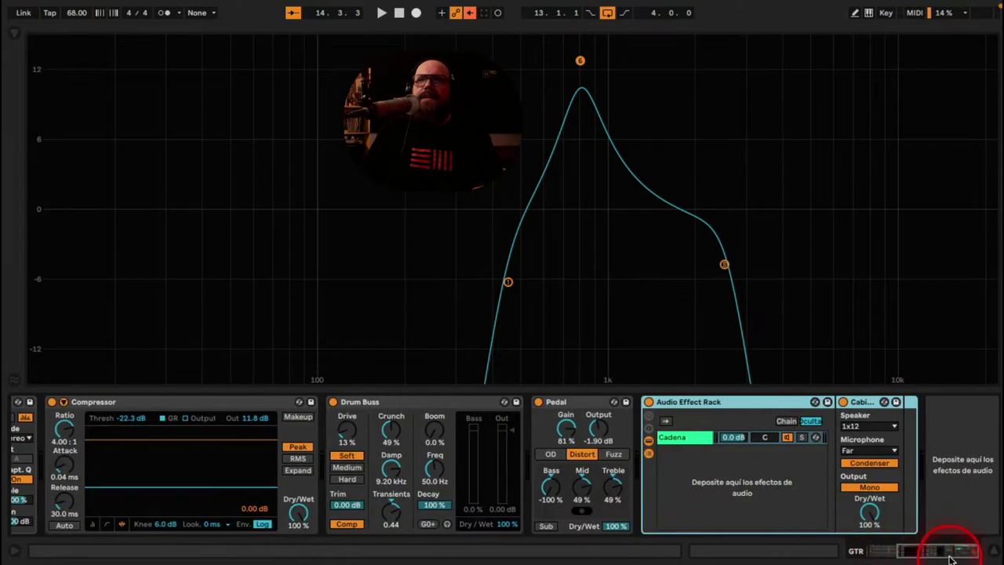
# - Duplicate the chain in the Audio Effect Rack
pyautogui.click(686, 439)
pyautogui.rightClick(686, 439)
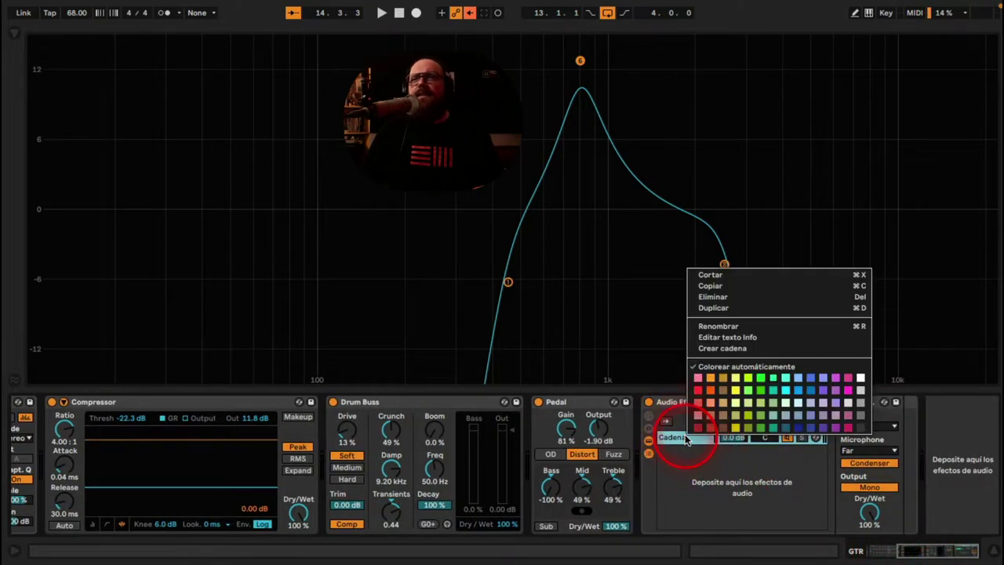
pyautogui.click(710, 308)
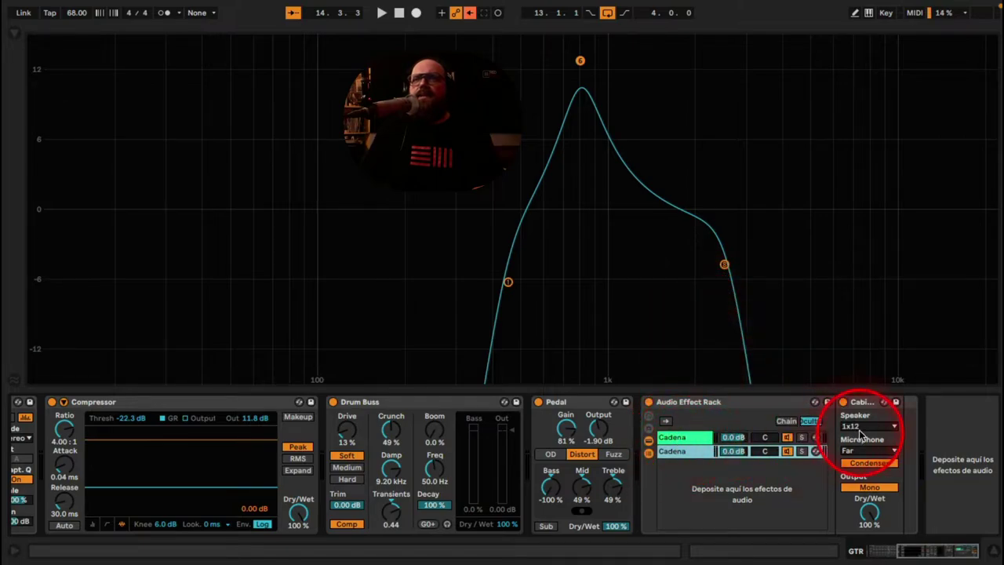
# - In the duplicated chain's Cabinet, set the microphone position to Near On-Axis and the microphone type to Dynamic
pyautogui.click(678, 451)
pyautogui.moveTo(680, 452)
pyautogui.mouseDown()
pyautogui.moveTo(680, 437)
pyautogui.moveTo(674, 445)
pyautogui.mouseUp()
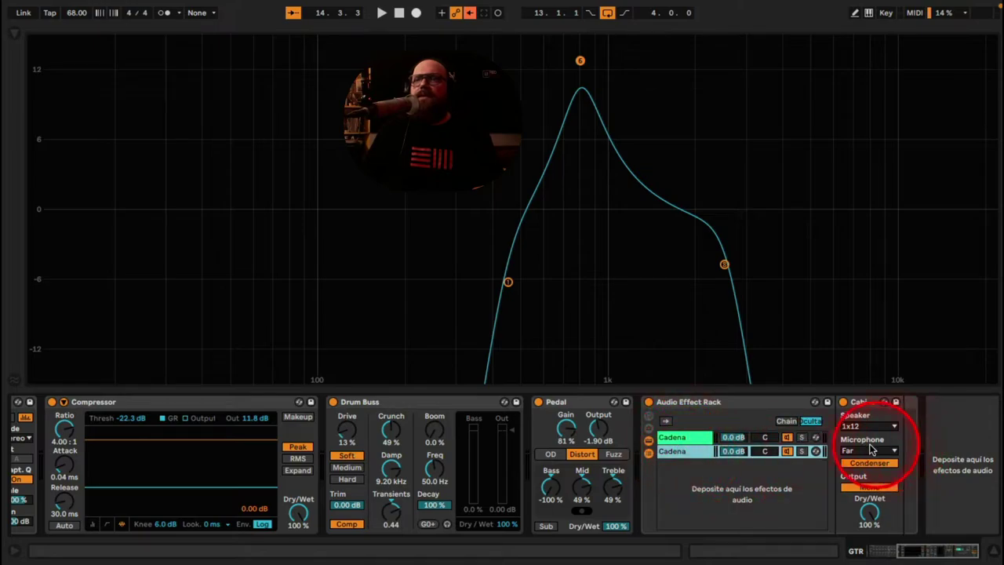
pyautogui.click(868, 450)
pyautogui.click(874, 462)
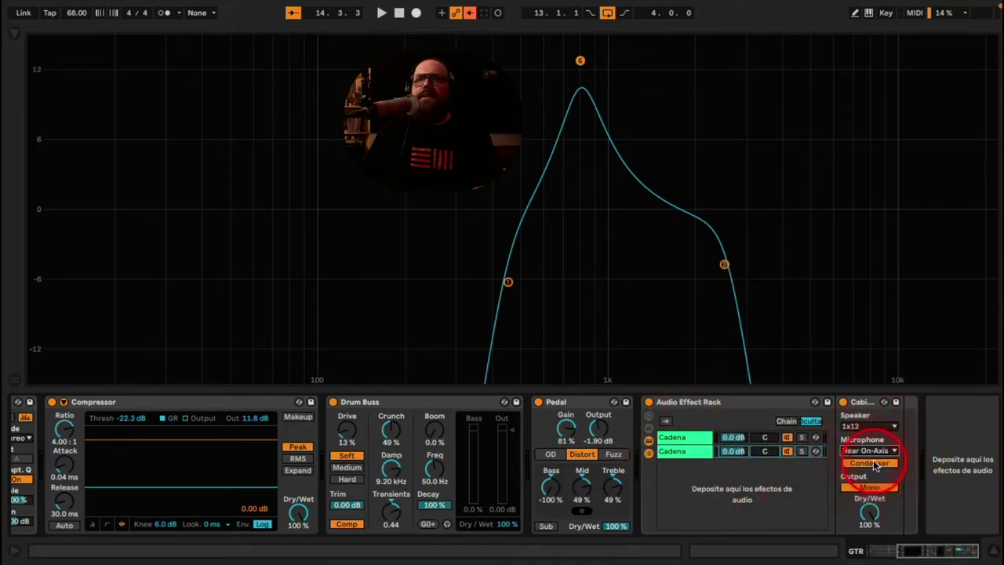
pyautogui.click(869, 463)
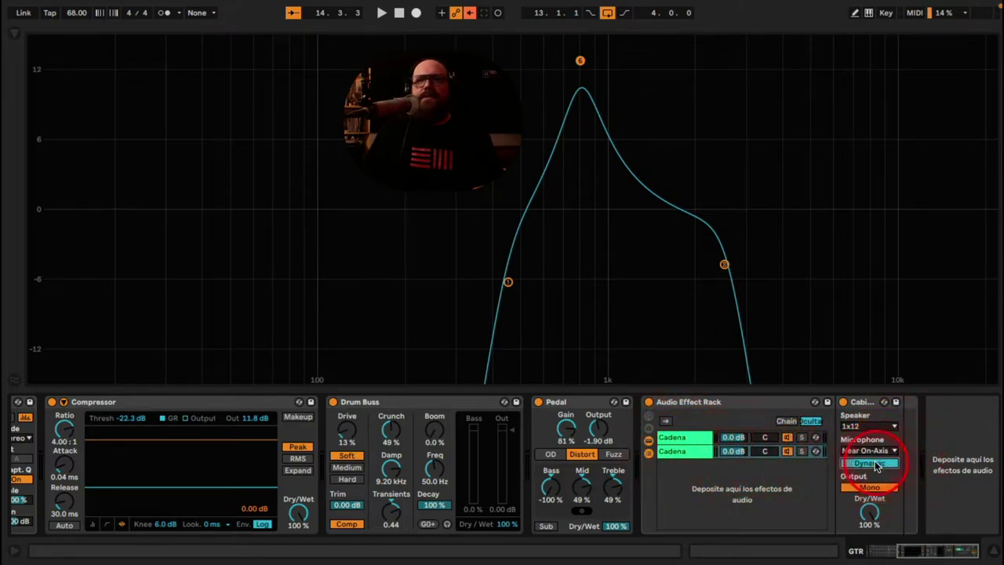
# - Rename the condenser chain as "lejos - Con" and the dynamic chain as "cerca - Dyn"
pyautogui.click(674, 442)
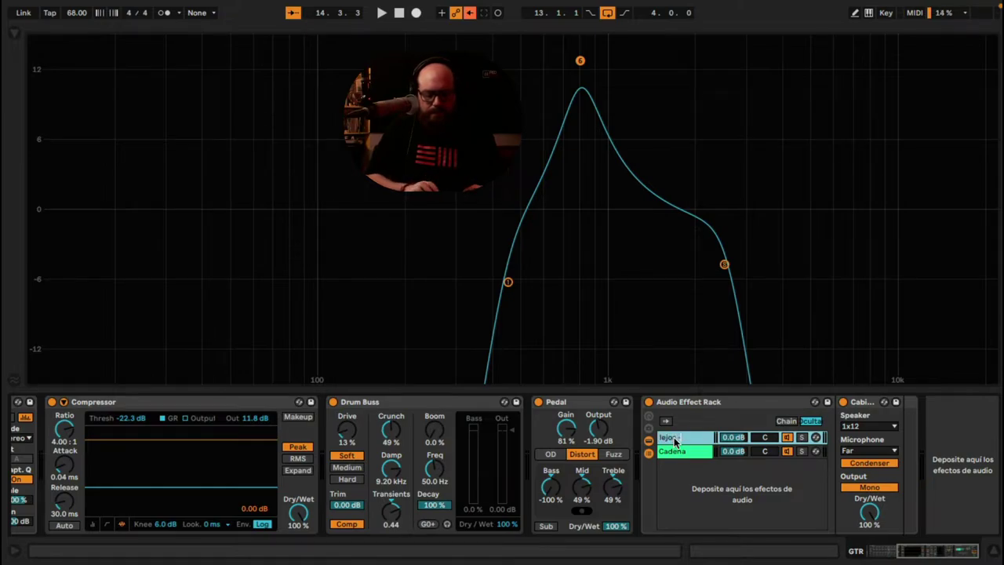
pyautogui.click(676, 443)
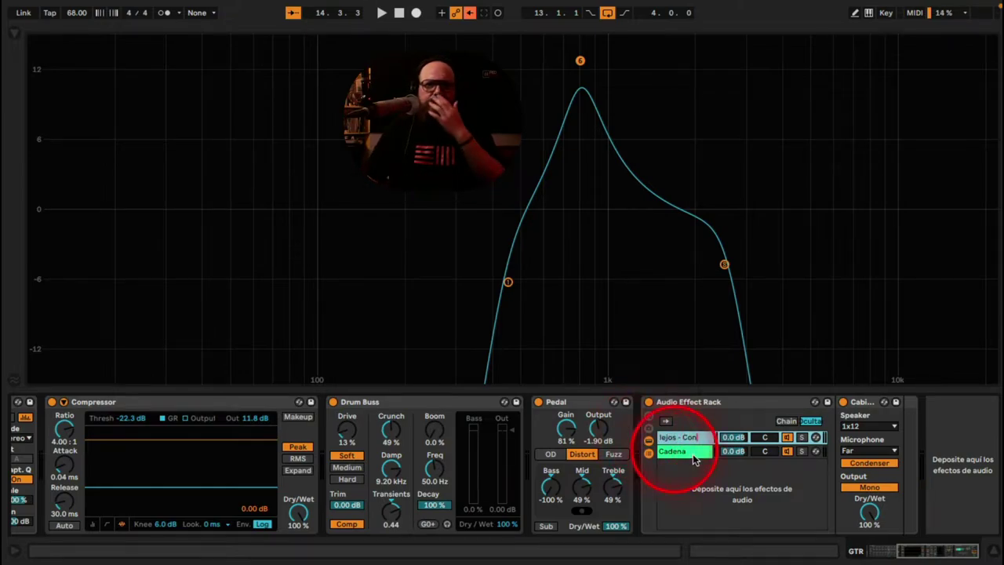
pyautogui.click(675, 456)
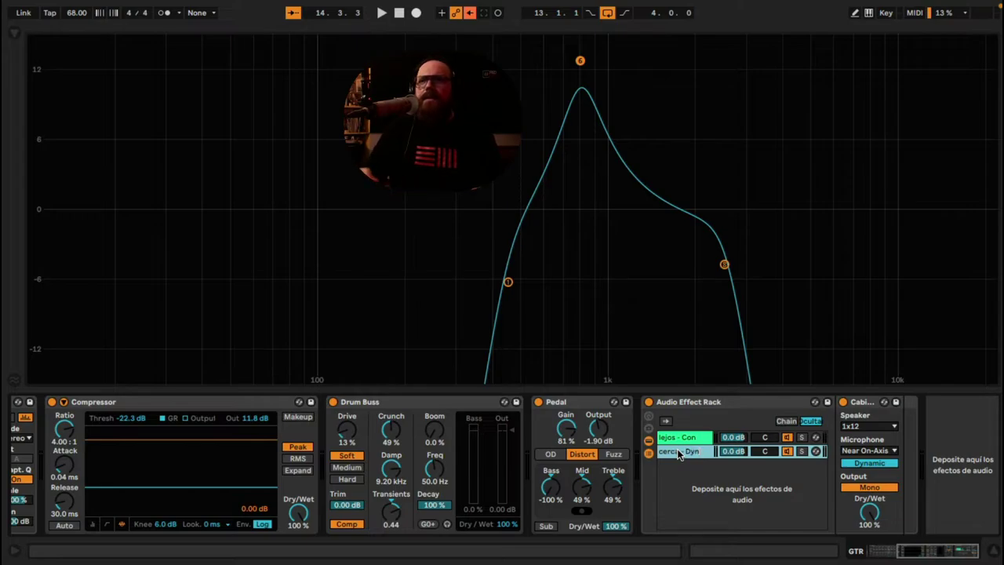
# - Start playback and pan the "lejos - Con" chain to 50L and the "cerca - Dyn" chain to 50R
pyautogui.click(792, 486)
pyautogui.press('space')
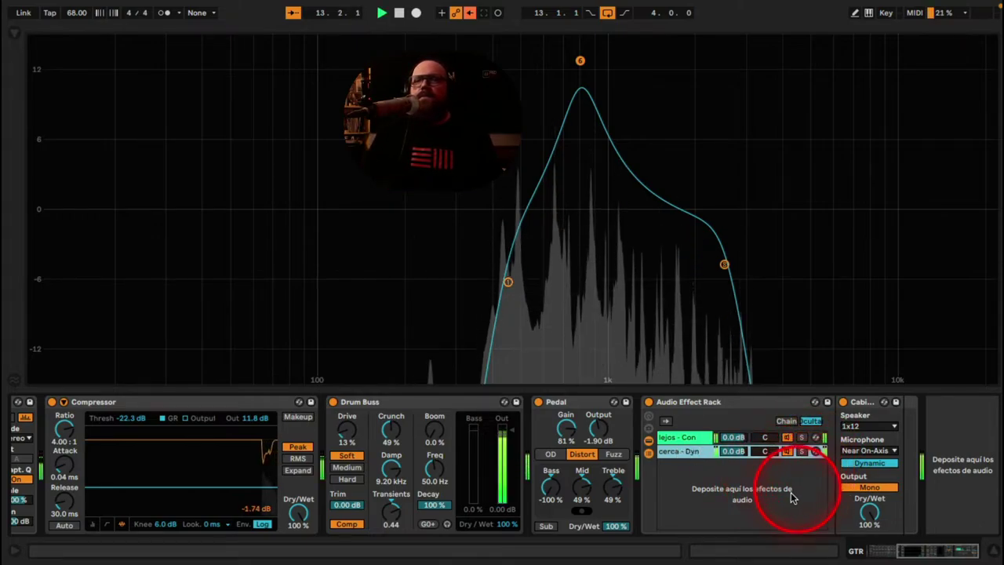
pyautogui.moveTo(765, 453); pyautogui.dragTo(766, 444)
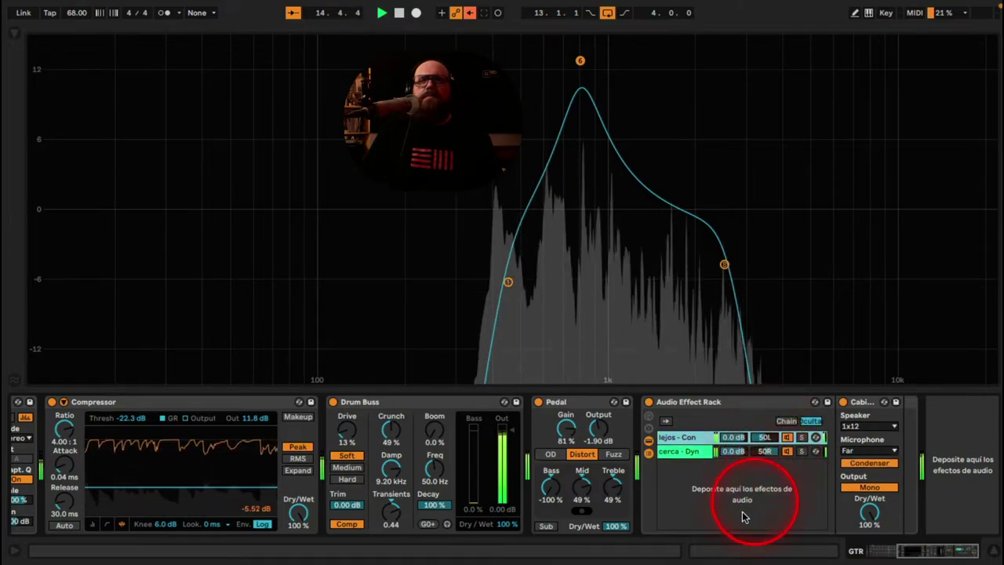
# - Compare the two chains by muting and soloing them, leave both soloed, and pan "lejos - Con" to 34L
pyautogui.click(786, 455)
pyautogui.click(788, 438)
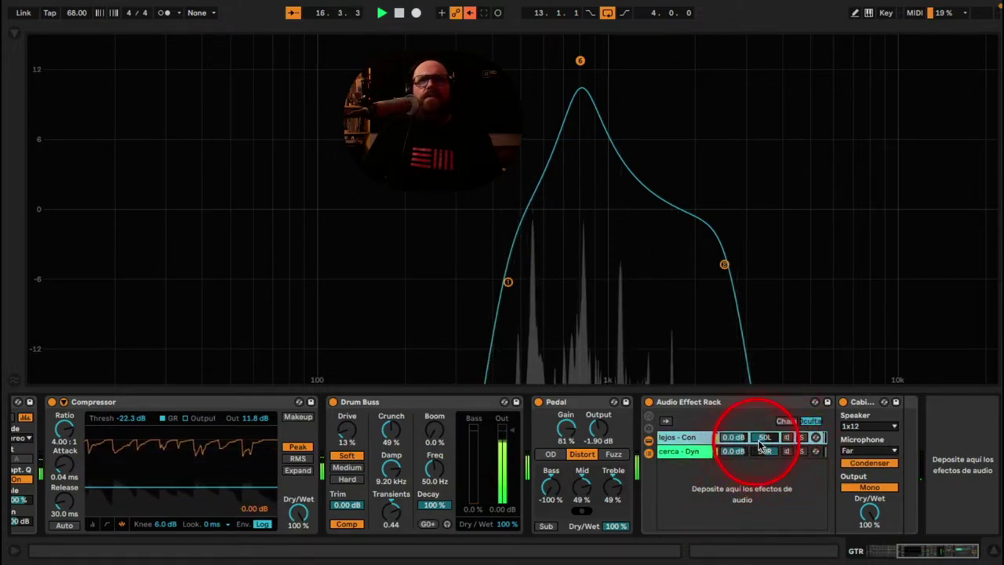
pyautogui.press('space')
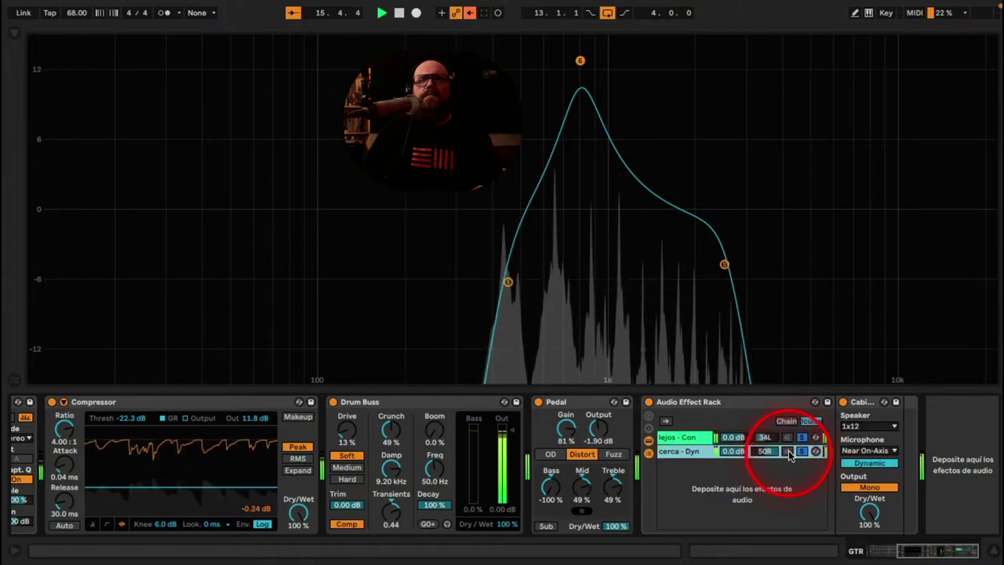
pyautogui.click(802, 452)
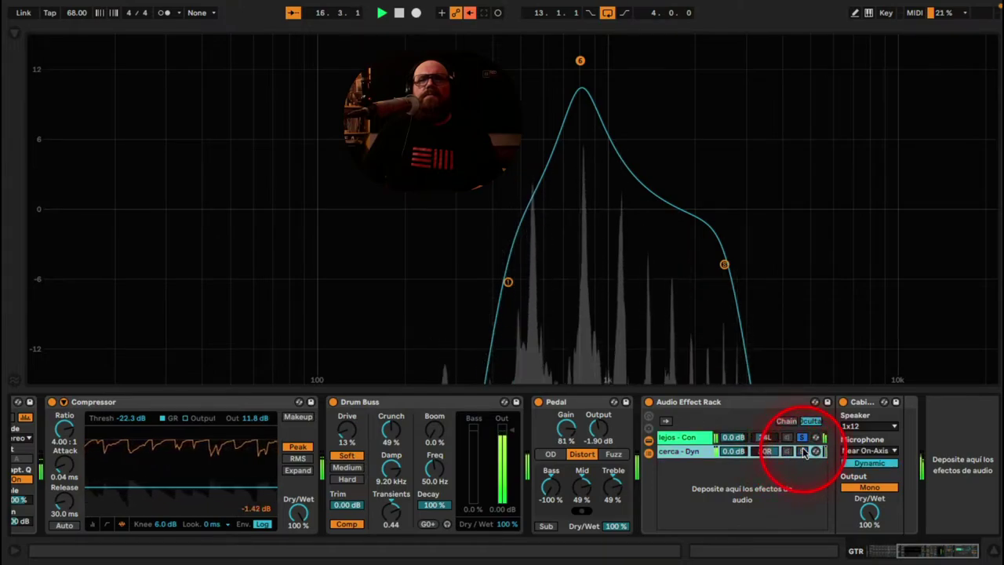
pyautogui.click(801, 451)
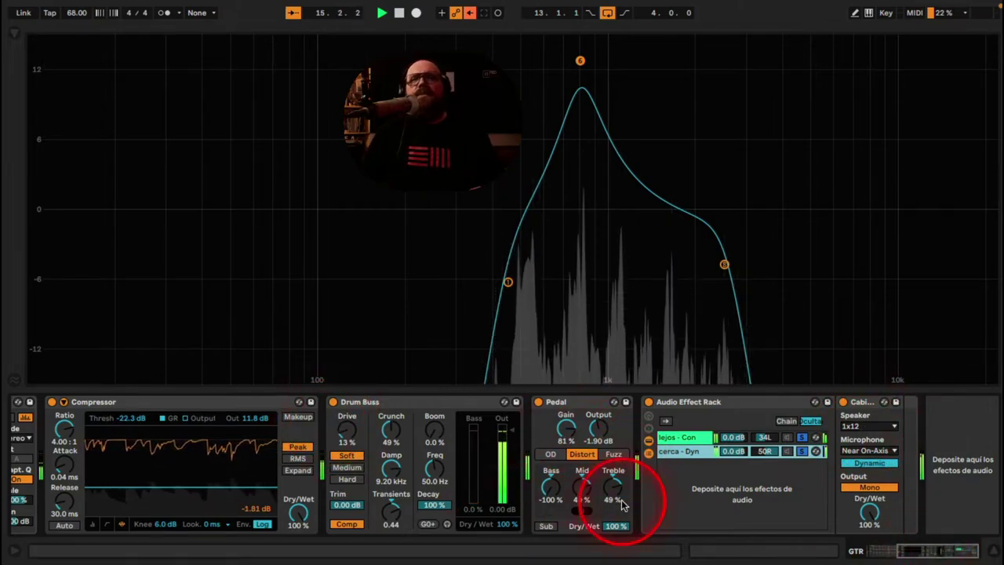
# - Review the signal chain during playback by going through the EQ Eight, Compressor, Drum Buss and Pedal in order
pyautogui.moveTo(913, 549); pyautogui.dragTo(897, 549)
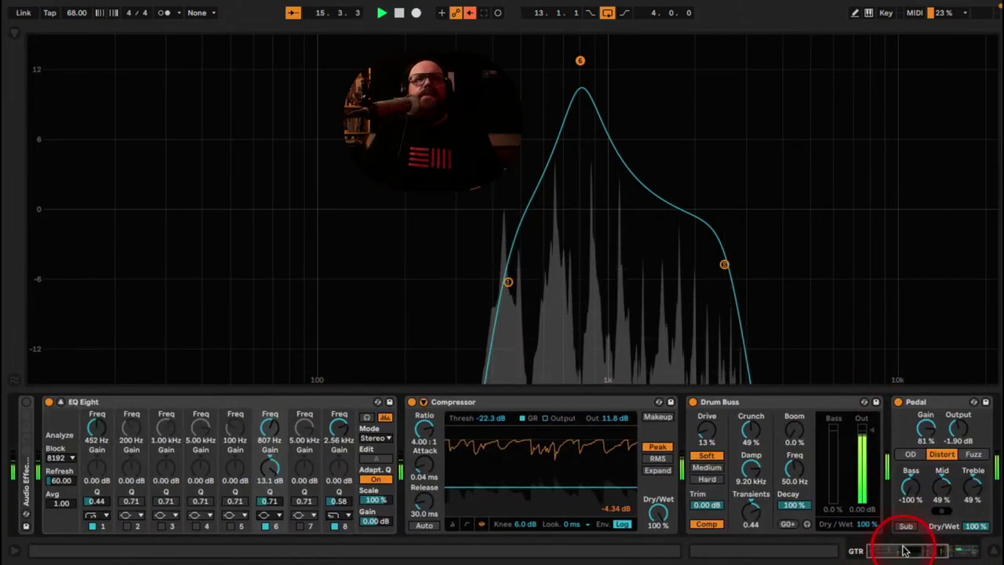
pyautogui.click(179, 399)
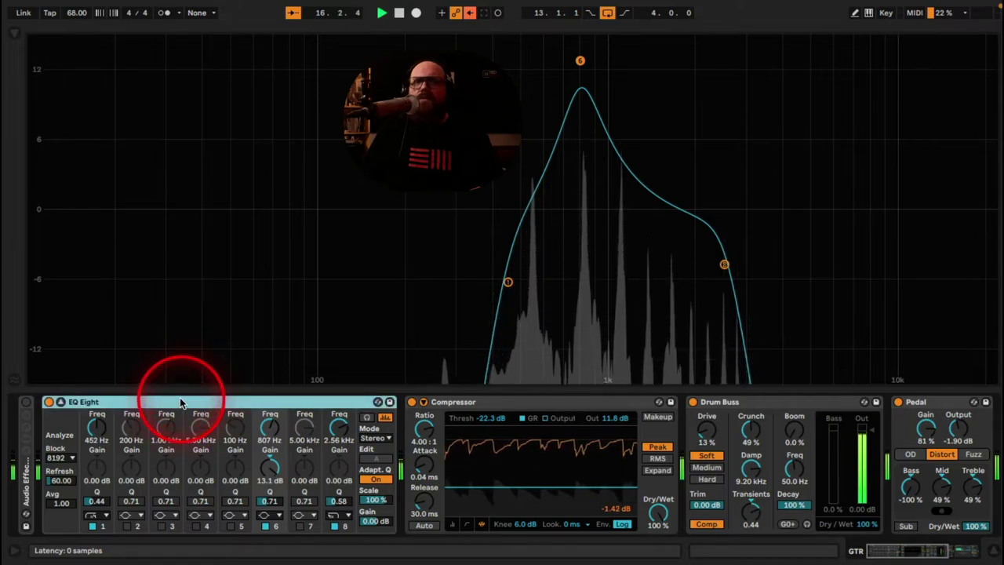
pyautogui.click(532, 405)
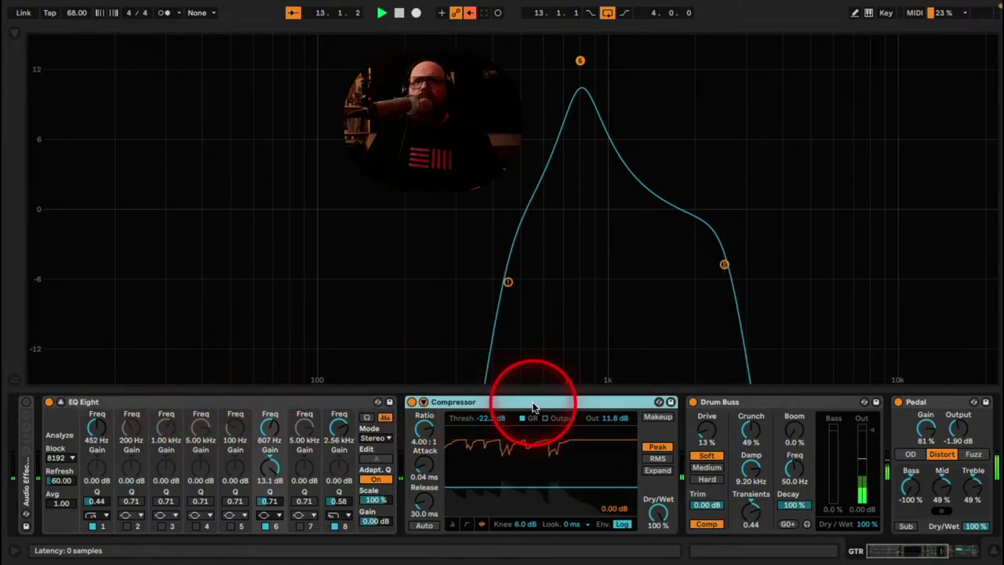
pyautogui.click(781, 406)
pyautogui.moveTo(924, 550)
pyautogui.mouseDown()
pyautogui.moveTo(907, 549)
pyautogui.moveTo(941, 553)
pyautogui.mouseUp()
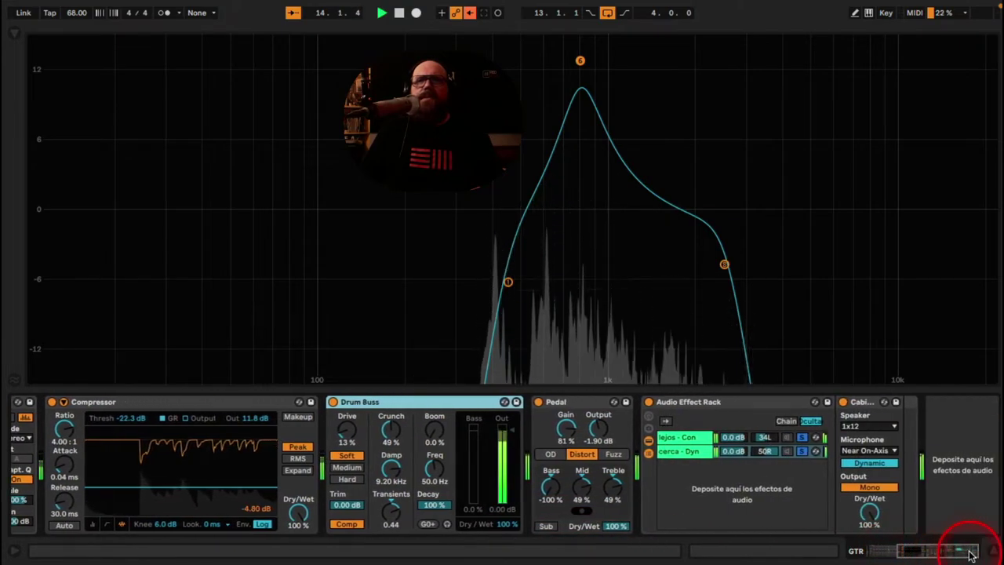
pyautogui.click(584, 407)
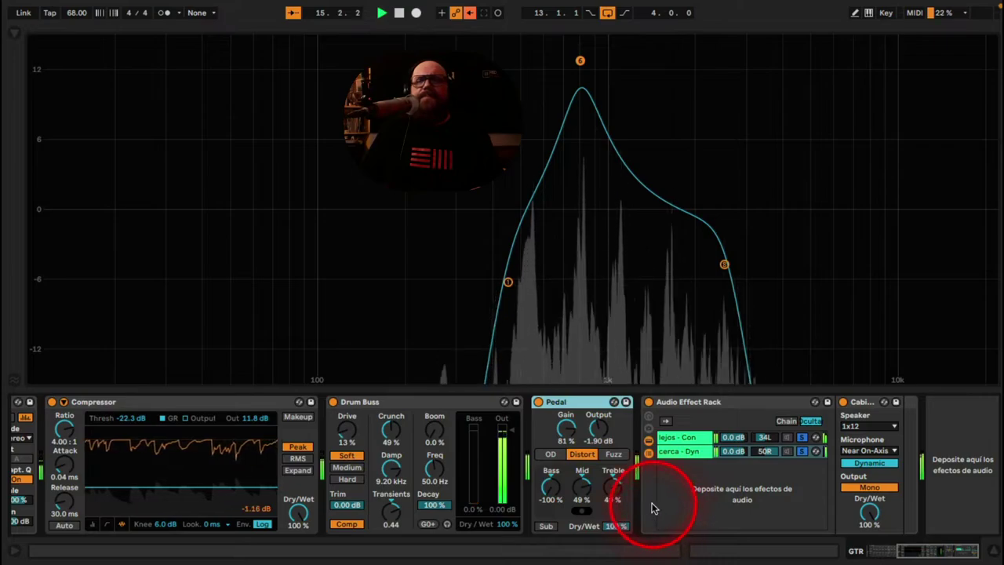
# - Add an EQ Eight from the FAVS collection after the Cabinet in the "cerca - Dyn" chain
pyautogui.keyDown('ctrl'); pyautogui.click(683, 451); pyautogui.keyUp('ctrl')
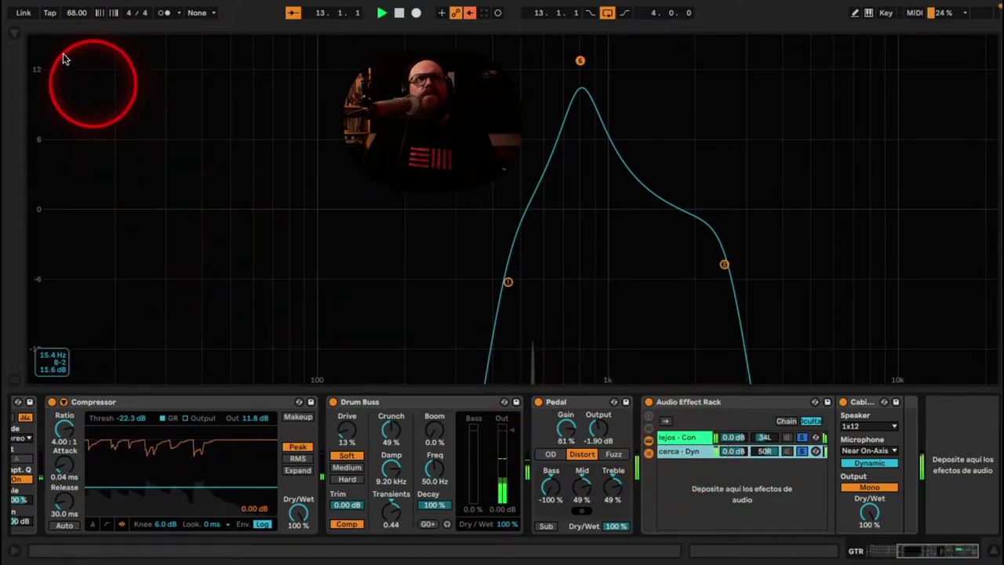
pyautogui.click(14, 33)
pyautogui.click(39, 66)
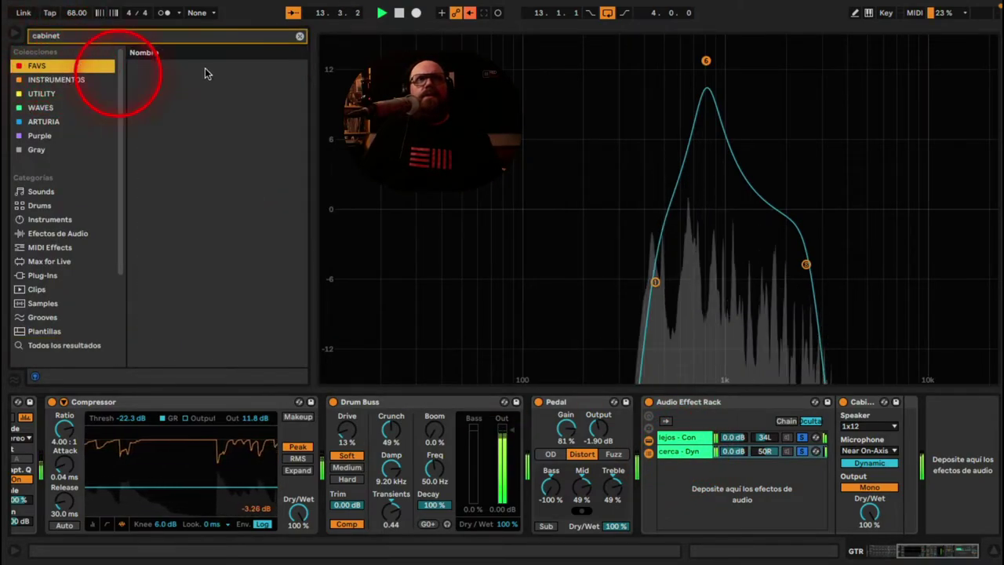
pyautogui.click(299, 36)
pyautogui.click(169, 110)
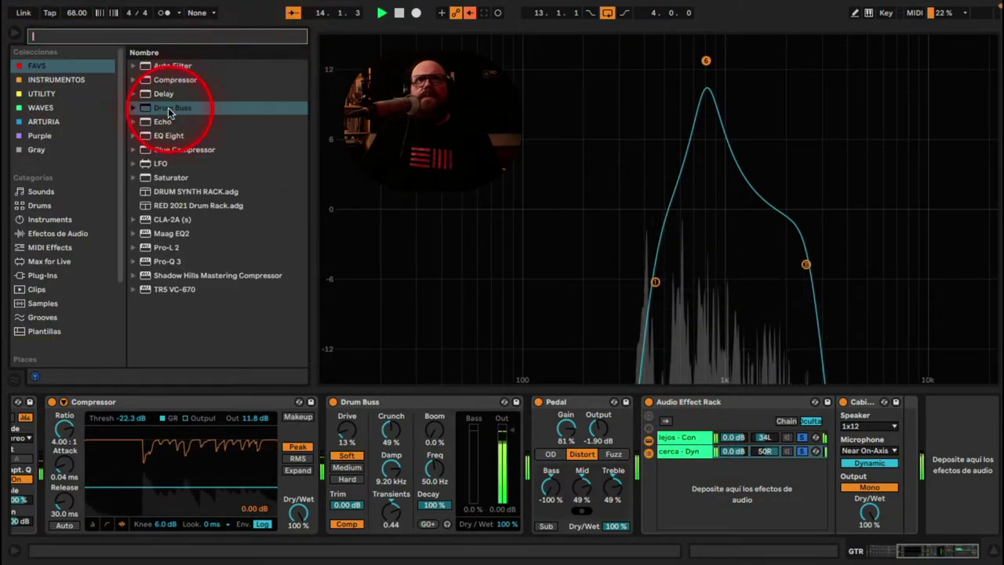
pyautogui.moveTo(168, 135); pyautogui.dragTo(670, 432)
# - In the "cerca - Dyn" EQ Eight, enable a band 1 low cut at about 378 Hz and boost band 4 about 7.6 dB at 4.01 kHz
pyautogui.click(610, 325)
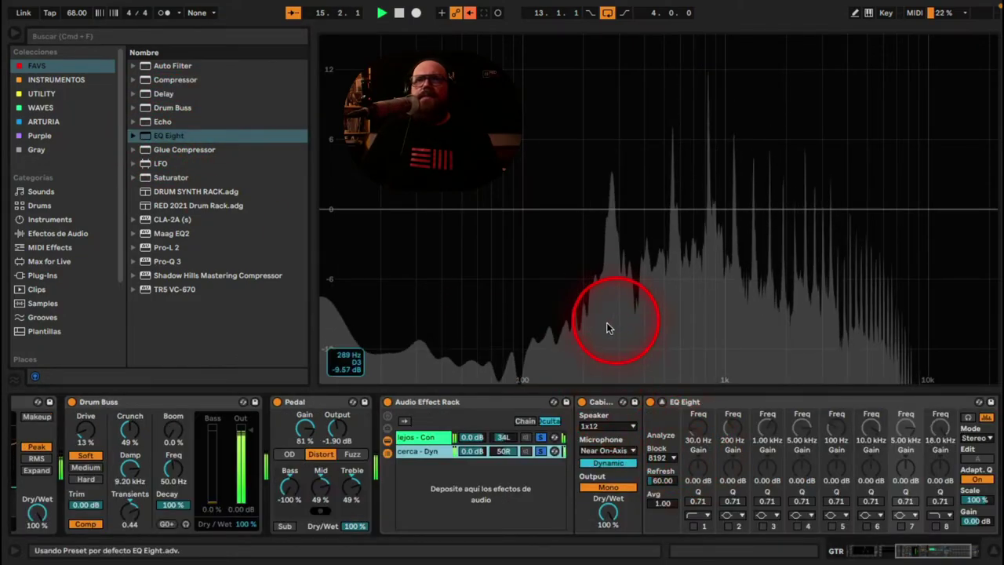
pyautogui.click(698, 530)
pyautogui.moveTo(414, 252); pyautogui.dragTo(637, 236)
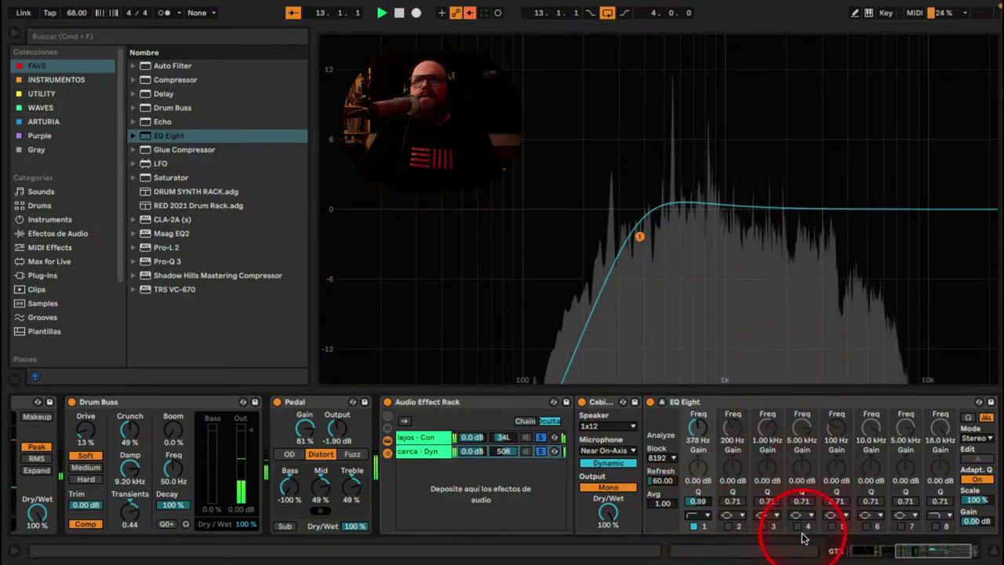
pyautogui.click(800, 530)
pyautogui.moveTo(867, 210); pyautogui.dragTo(845, 119)
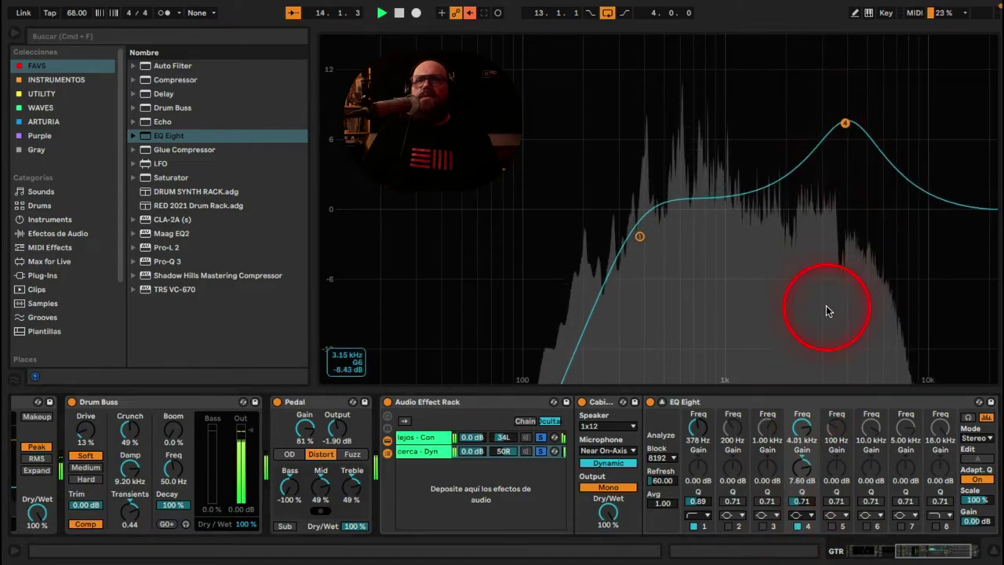
# - Pan the "lejos - Con" chain to 50L and unsolo the "cerca - Dyn" chain
pyautogui.click(483, 437)
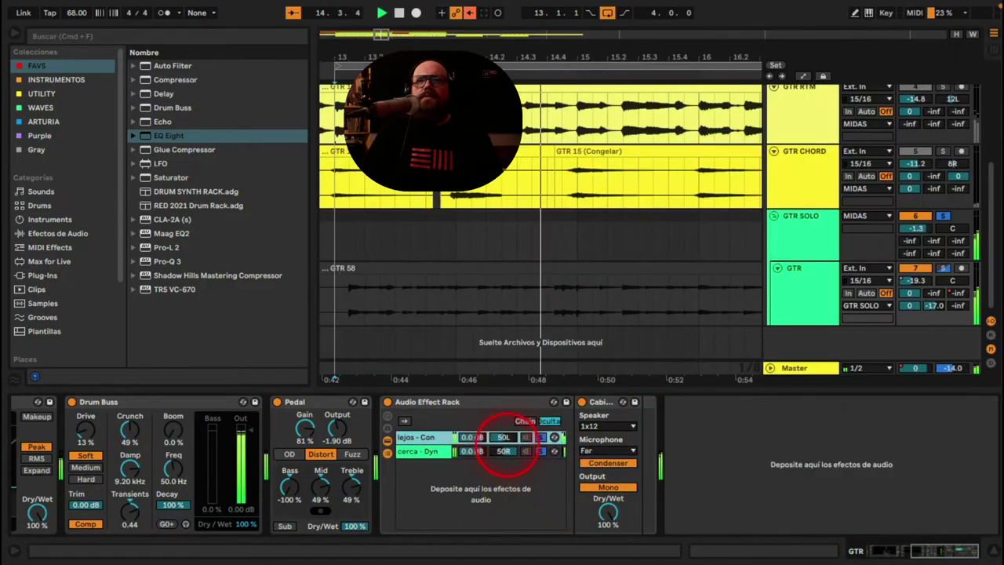
pyautogui.click(538, 451)
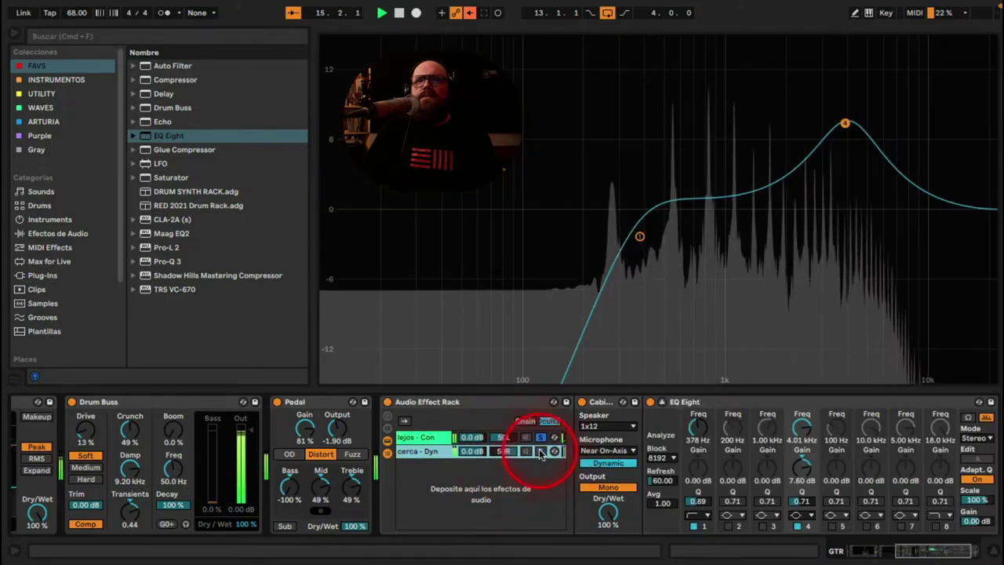
# - Add an EQ Eight after the Cabinet in the "lejos - Con" chain
pyautogui.click(425, 437)
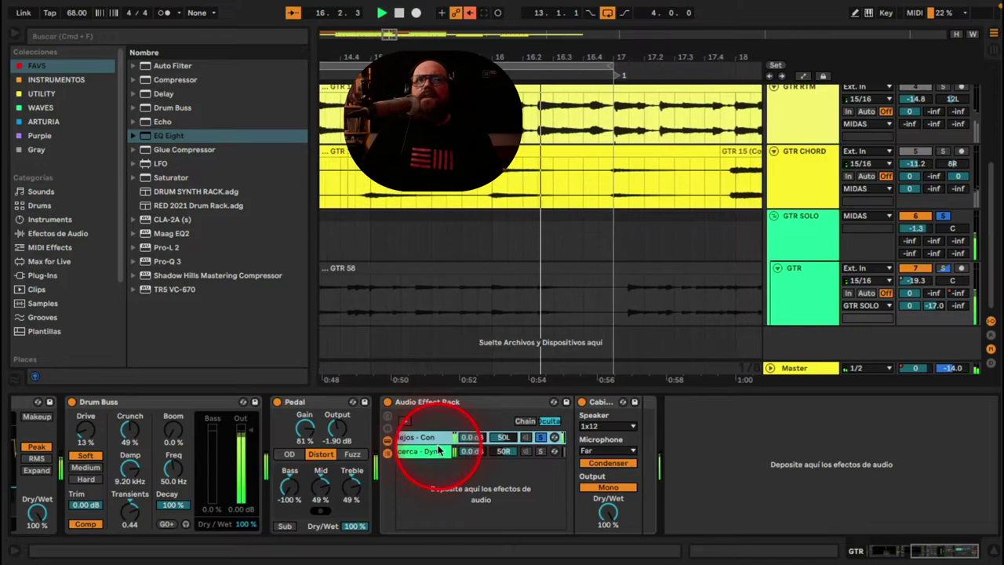
pyautogui.click(169, 135)
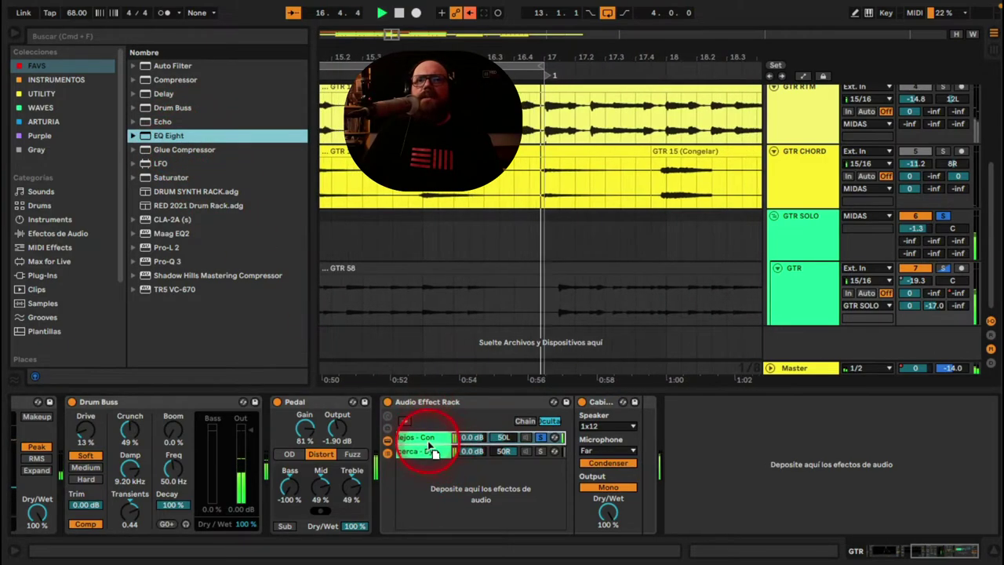
pyautogui.moveTo(426, 437); pyautogui.dragTo(425, 436)
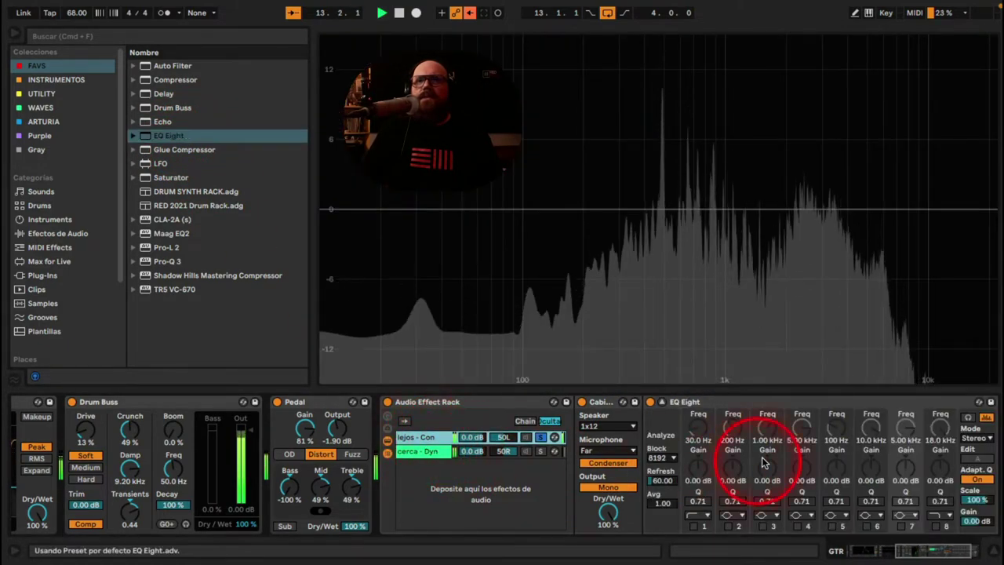
# - In the "lejos - Con" EQ Eight, enable a band 1 low cut at about 143 Hz and boost band 4 about 5.2 dB at 889 Hz
pyautogui.click(693, 526)
pyautogui.moveTo(415, 250); pyautogui.dragTo(554, 235)
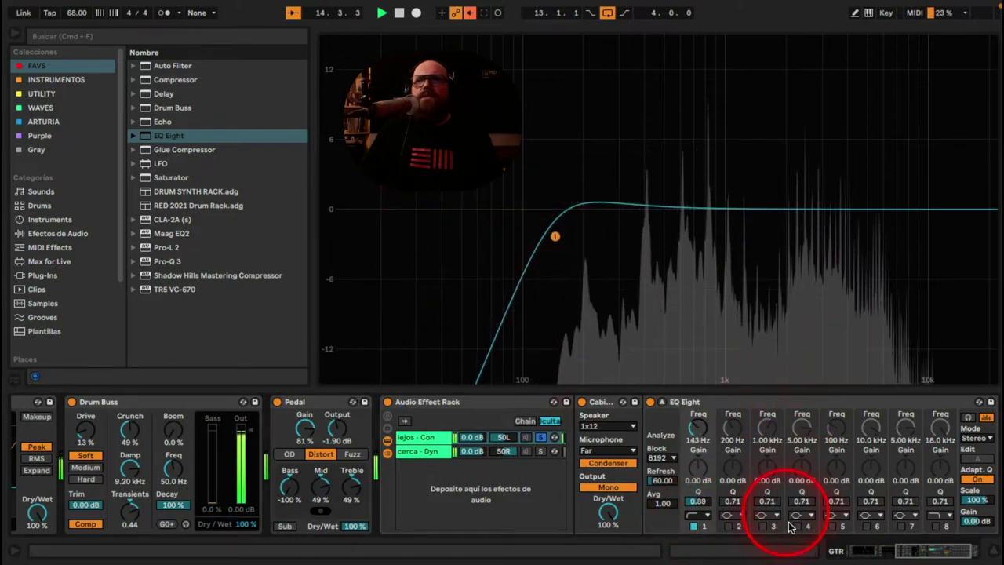
pyautogui.click(800, 526)
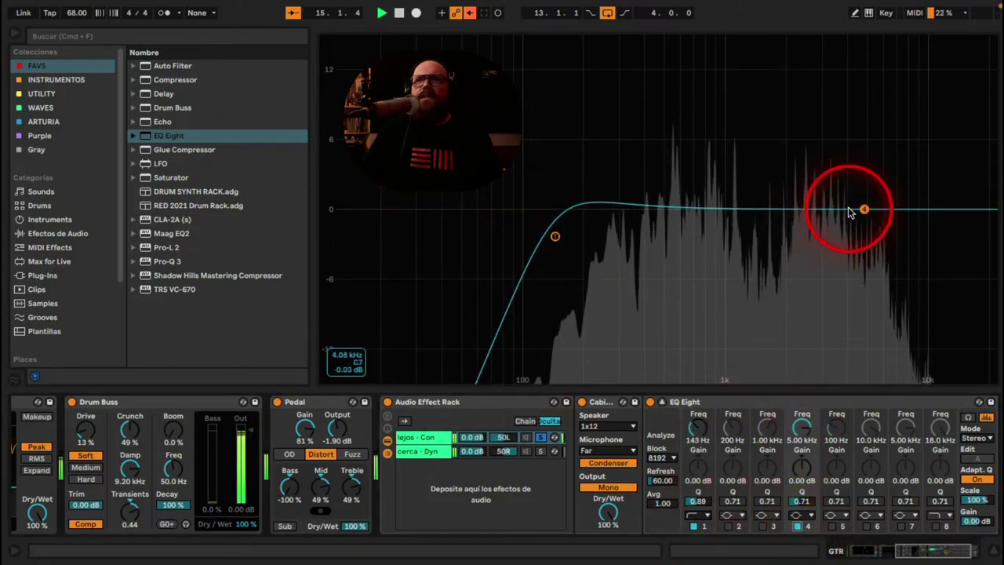
pyautogui.moveTo(863, 210); pyautogui.dragTo(714, 150)
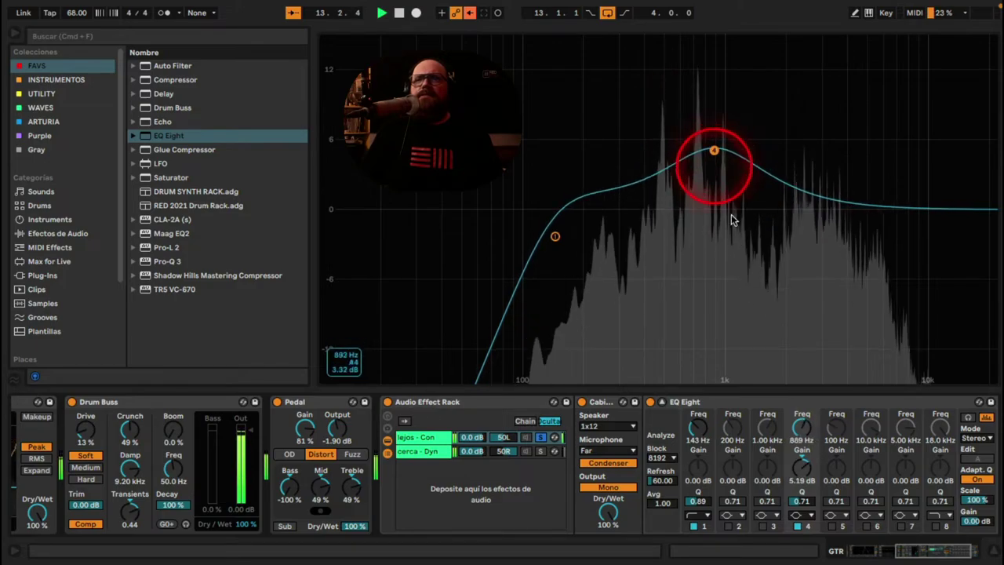
# - Solo the "cerca - Dyn" chain together with "lejos - Con" and lower the "cerca - Dyn" chain's volume
pyautogui.click(541, 451)
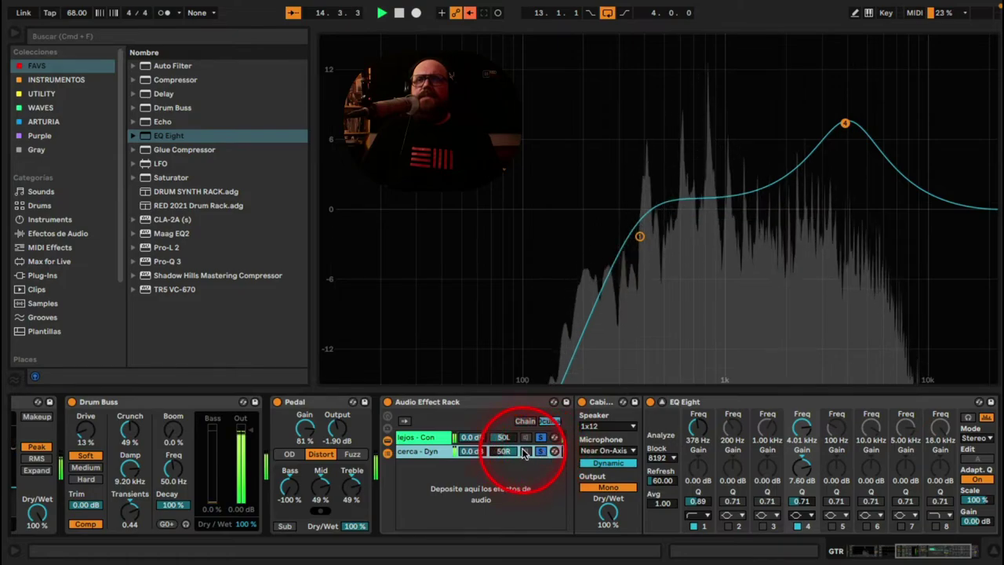
pyautogui.moveTo(471, 451); pyautogui.dragTo(447, 460)
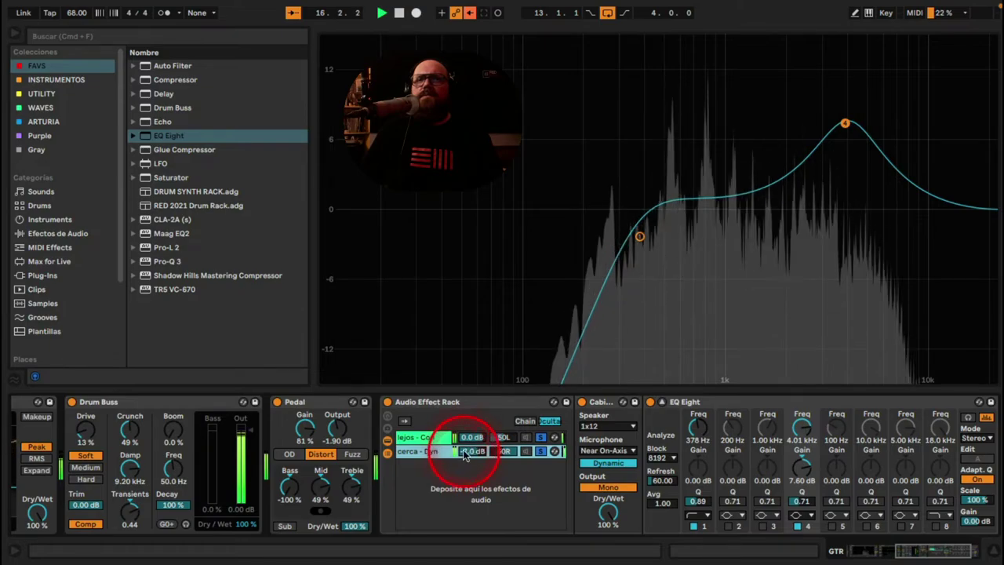
# - Unsolo the GTR SOLO group and set the rack chain volumes to -5.6 dB for "lejos - Con" and -7.7 dB for "cerca - Dyn"
pyautogui.press('Tab')
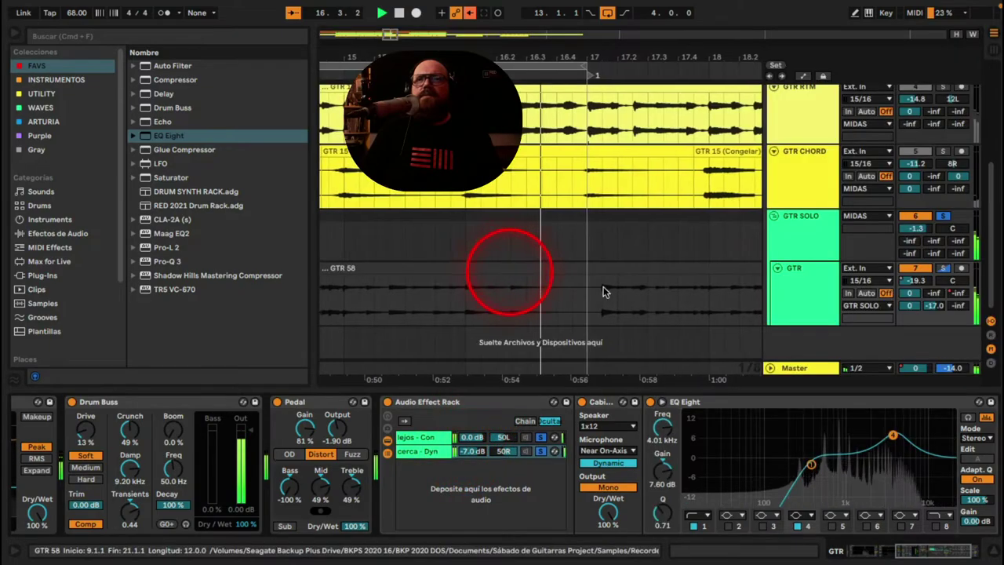
pyautogui.click(944, 216)
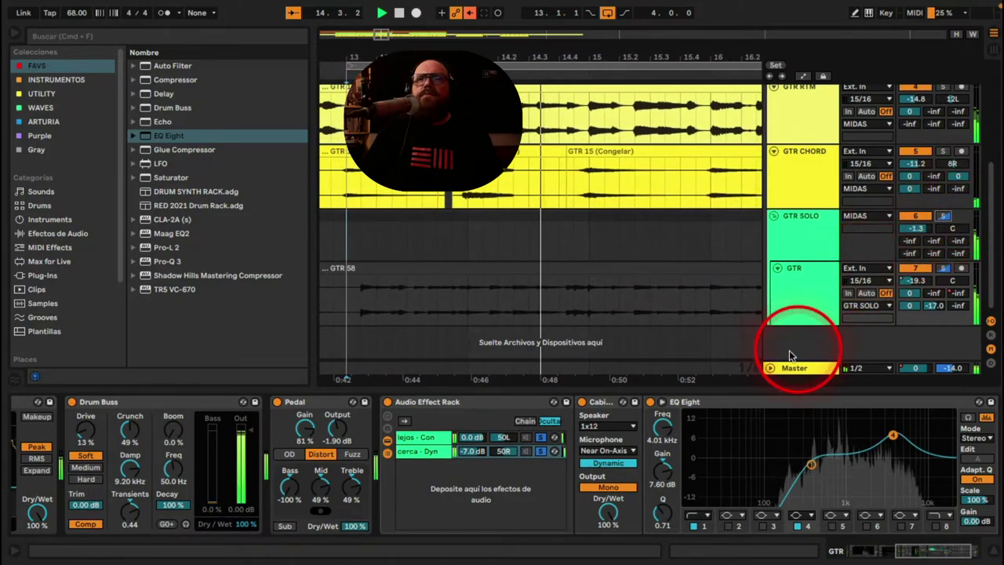
pyautogui.doubleClick(474, 404)
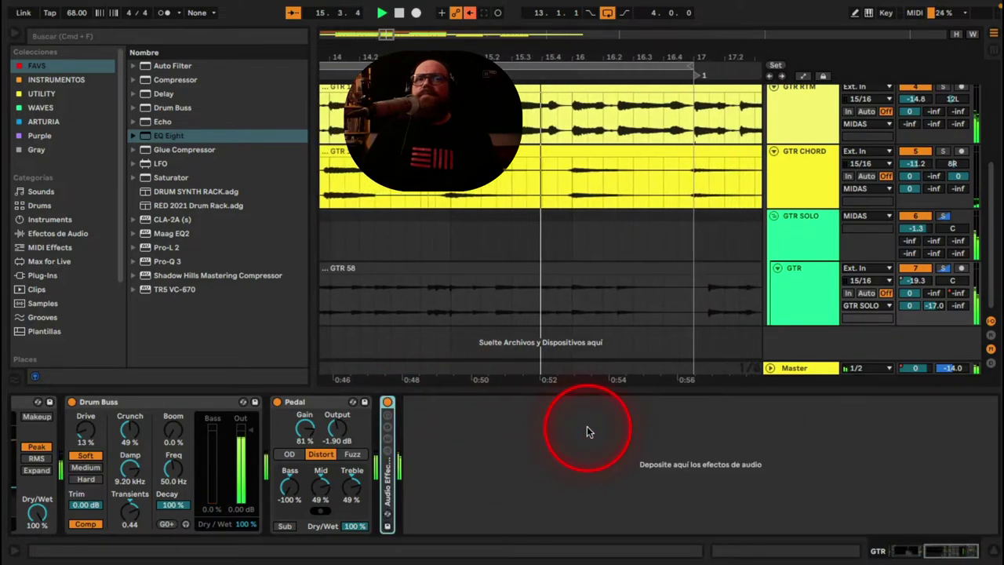
pyautogui.doubleClick(390, 478)
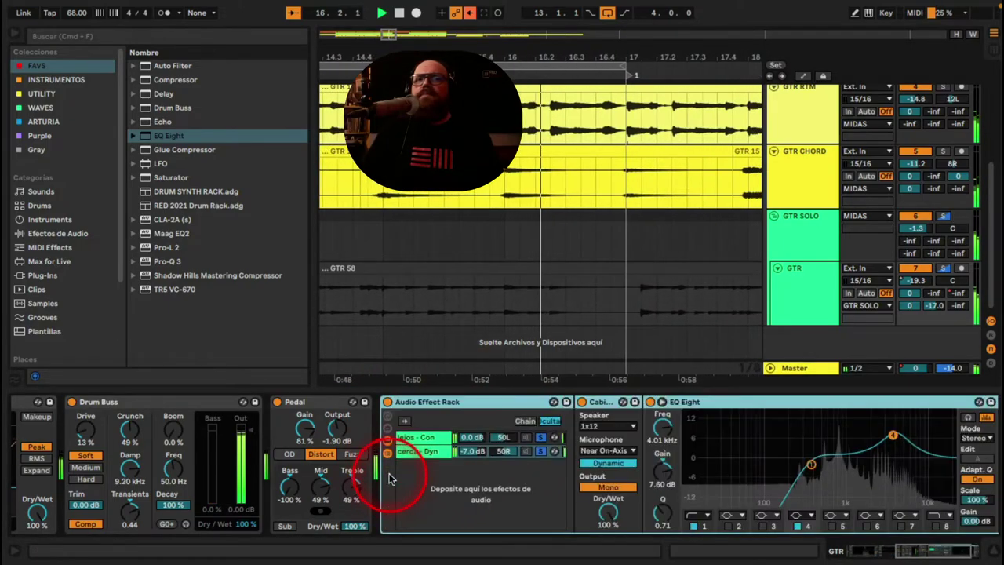
pyautogui.moveTo(472, 437); pyautogui.dragTo(471, 449)
pyautogui.click(471, 450)
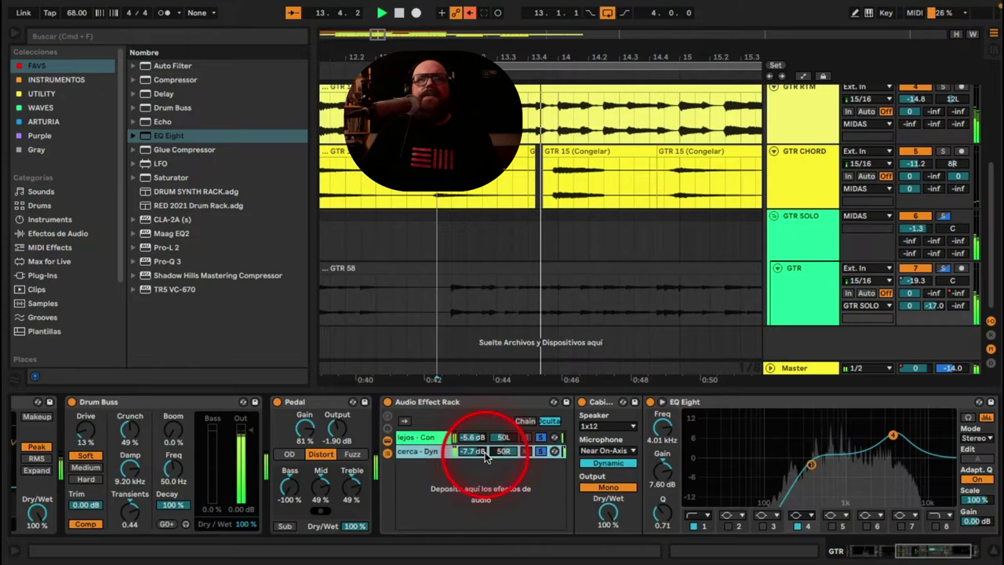
# - Solo the GTR SOLO group and add an Auto Filter after the collapsed Audio Effect Rack
pyautogui.click(911, 218)
pyautogui.press('space')
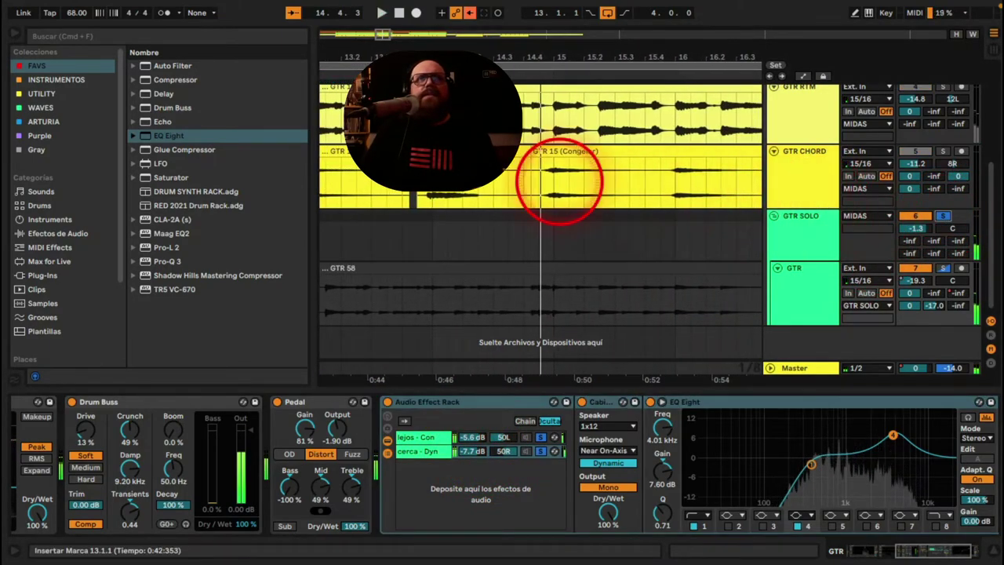
pyautogui.doubleClick(504, 398)
pyautogui.doubleClick(185, 67)
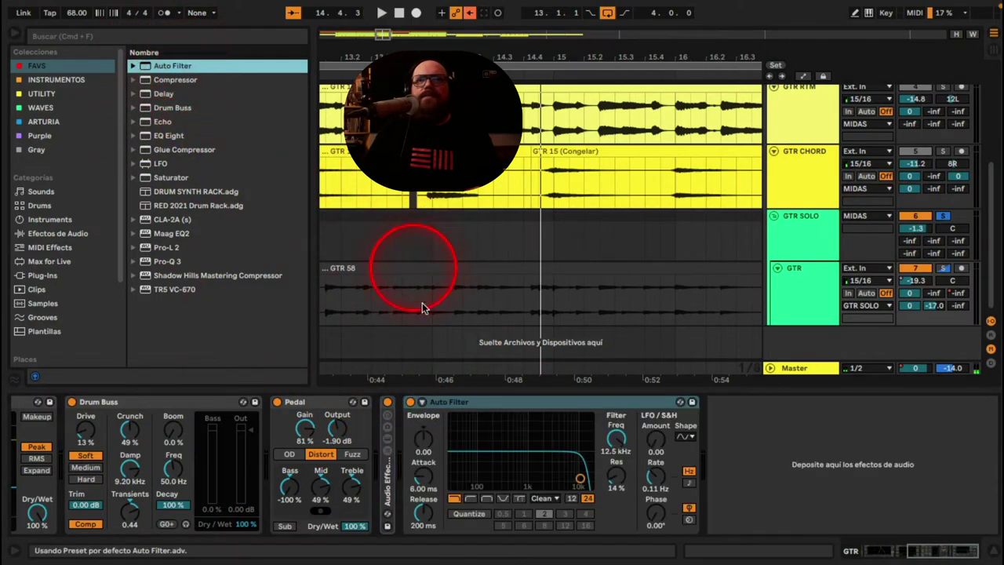
# - During playback, switch the Auto Filter to high-pass and set it to 495 Hz with 27% resonance
pyautogui.press('space')
pyautogui.click(470, 499)
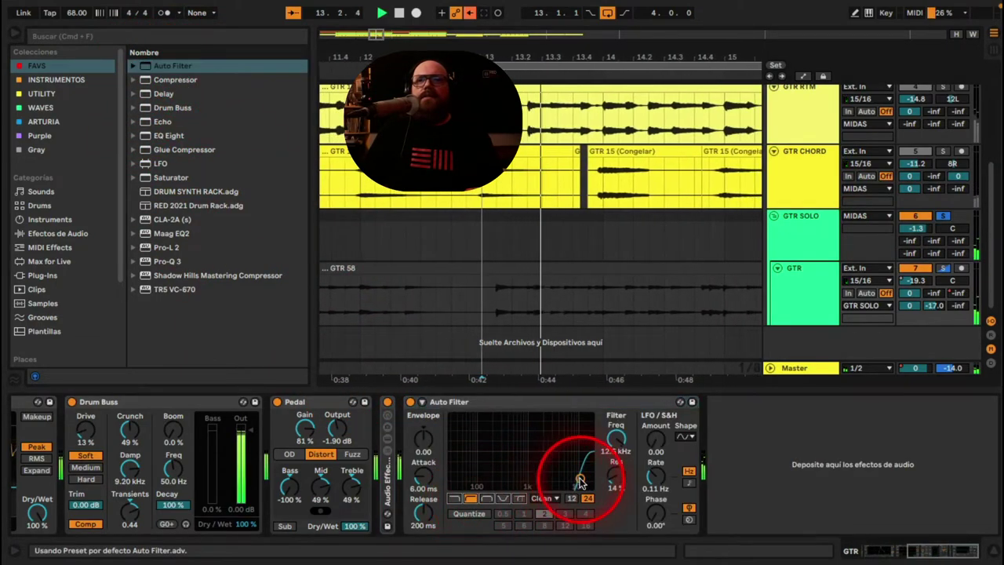
pyautogui.moveTo(579, 478); pyautogui.dragTo(513, 471)
# - Set the Auto Filter's LFO amount to 24.8 and switch its stereo mode to Spin at 34%
pyautogui.click(668, 458)
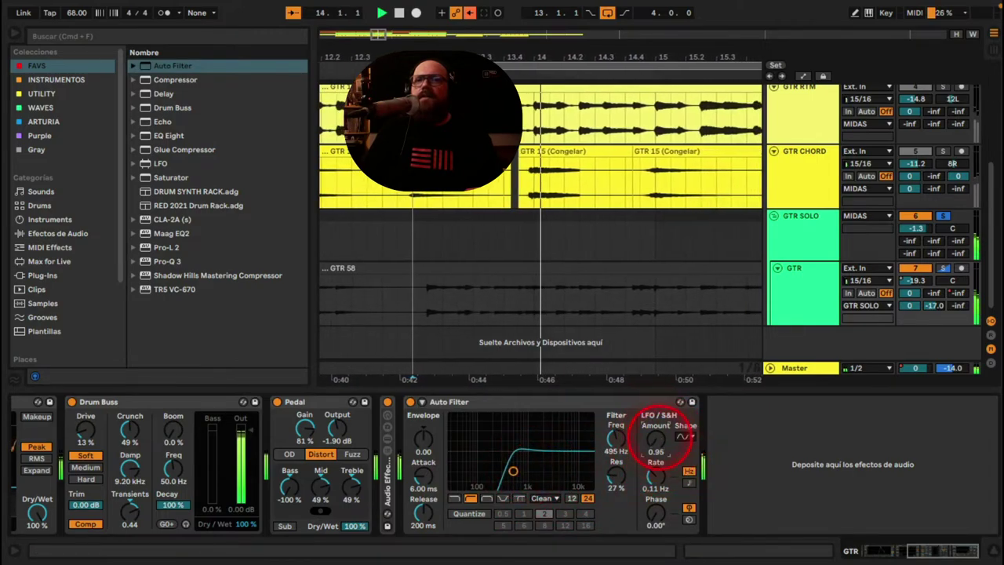
pyautogui.click(689, 520)
pyautogui.moveTo(657, 518); pyautogui.dragTo(657, 513)
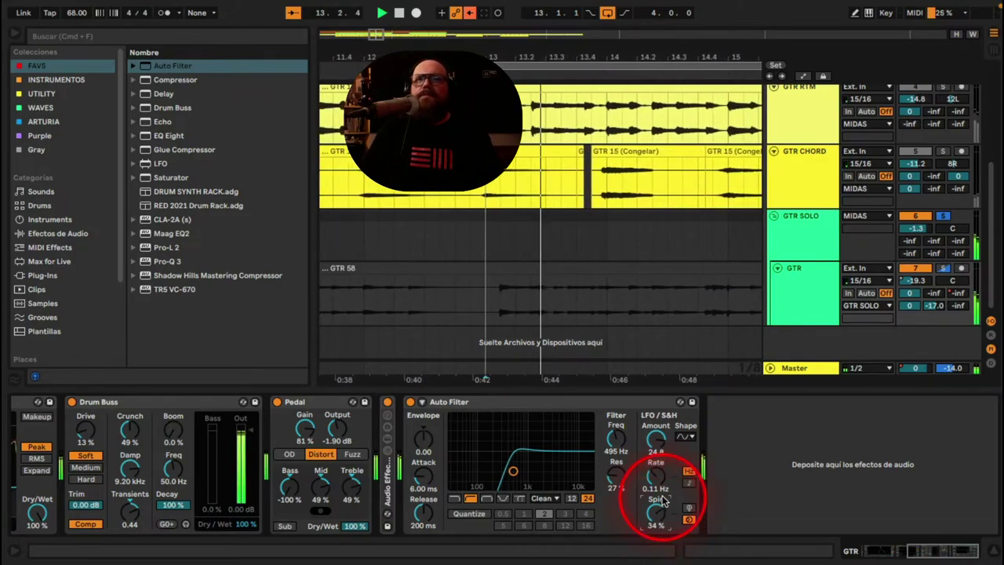
# - Add a Delay after the Auto Filter, lower its dry/wet to 27% and enable Ping Pong
pyautogui.click(160, 94)
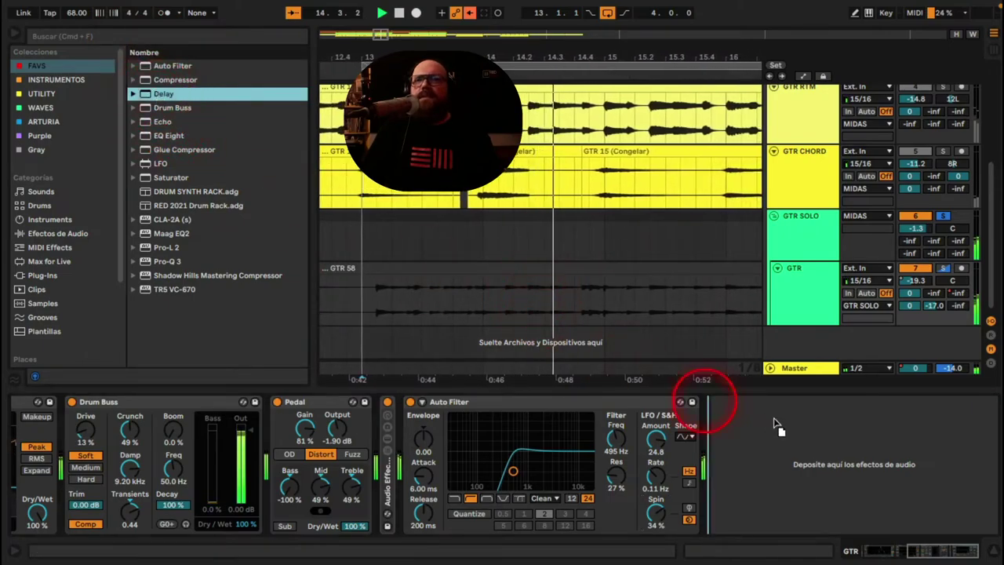
pyautogui.moveTo(773, 424); pyautogui.dragTo(780, 415)
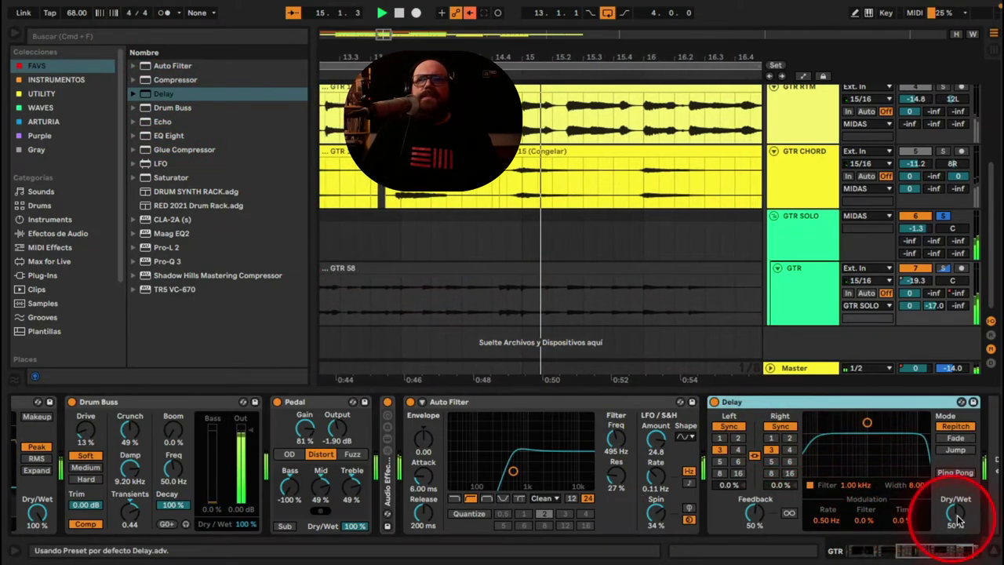
pyautogui.moveTo(960, 517); pyautogui.dragTo(959, 521)
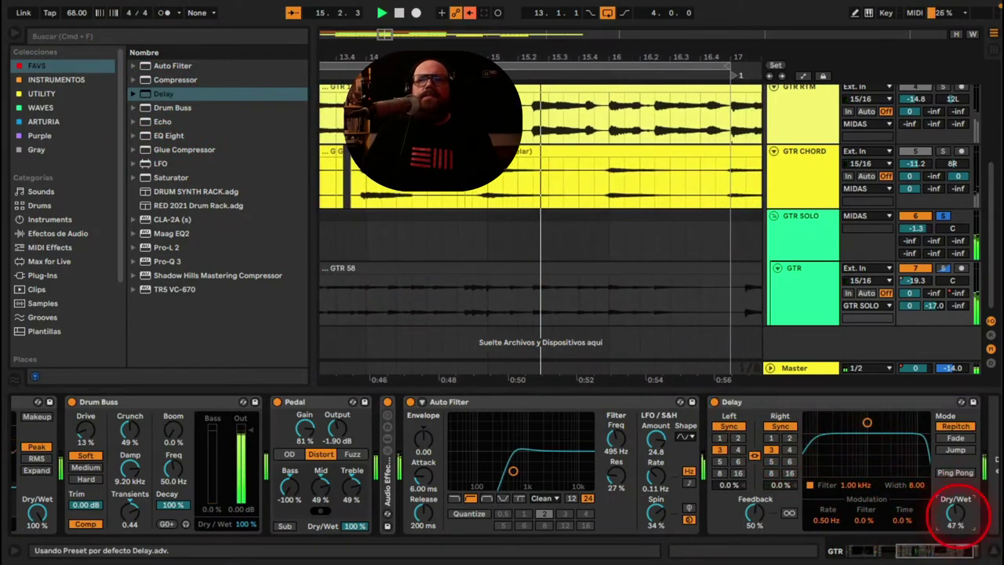
pyautogui.click(956, 474)
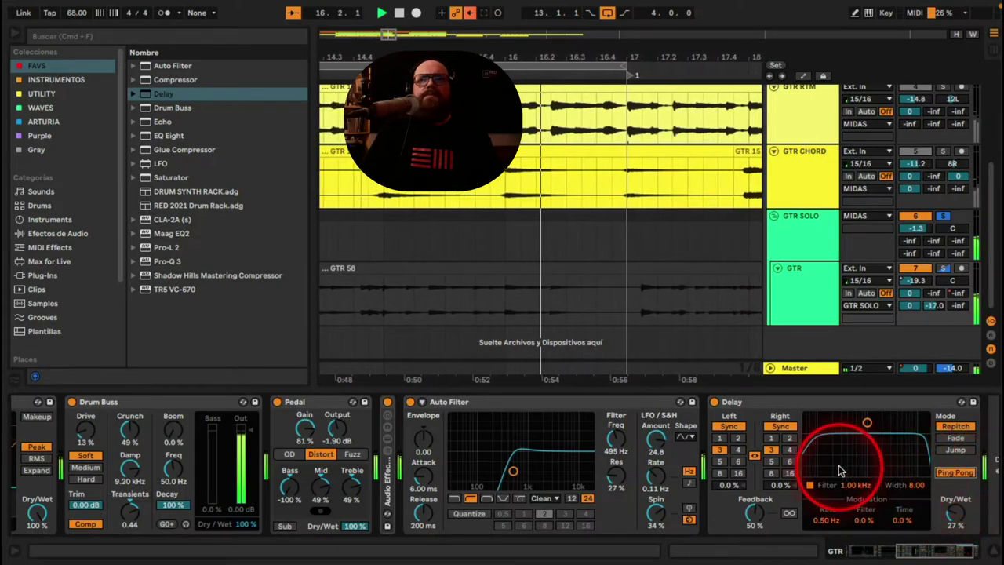
# - Set the Delay's feedback to 55%, its filter to 1.08 kHz with width 6.20, and its dry/wet to 21%
pyautogui.moveTo(754, 514); pyautogui.dragTo(754, 509)
pyautogui.moveTo(866, 422)
pyautogui.mouseDown()
pyautogui.moveTo(900, 432)
pyautogui.moveTo(853, 430)
pyautogui.moveTo(868, 434)
pyautogui.mouseUp()
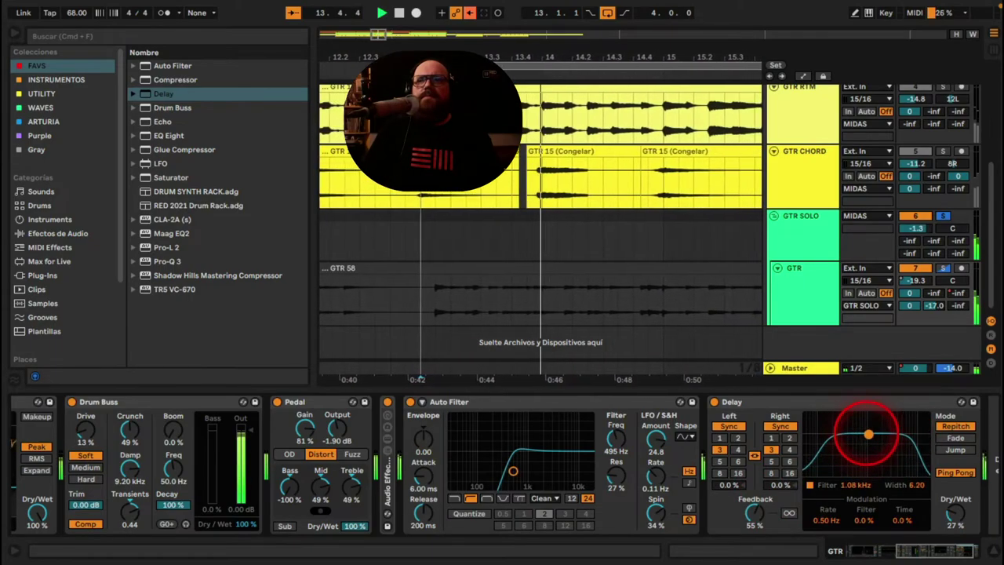
pyautogui.click(955, 515)
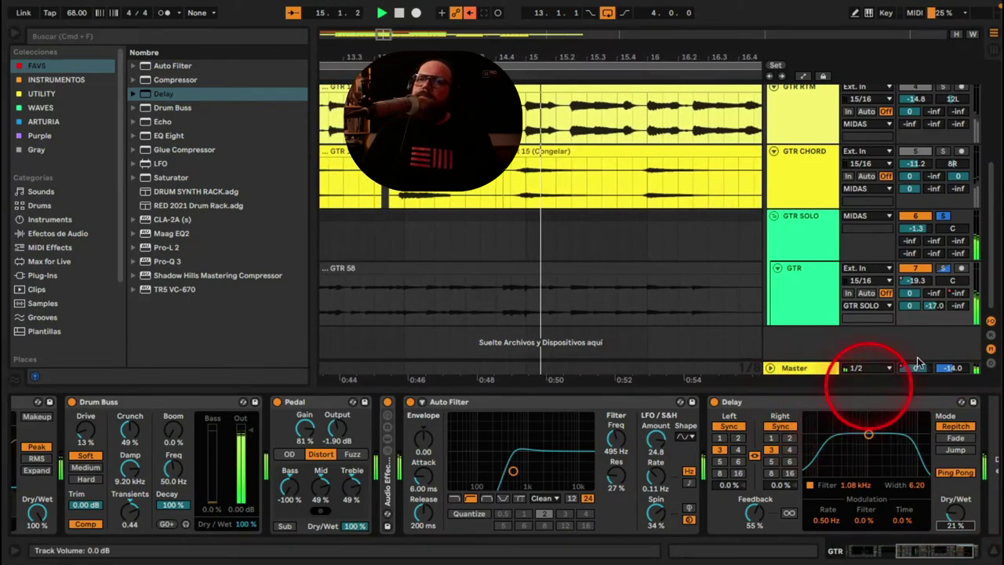
# - Unsolo the GTR SOLO group and show the selected GTR track in the Session View mixer
pyautogui.click(946, 219)
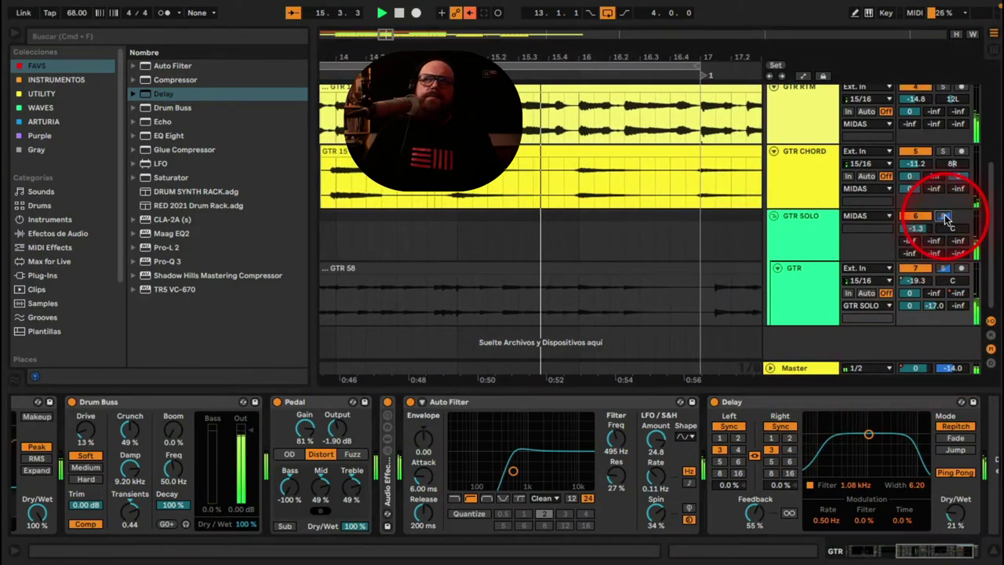
pyautogui.click(816, 320)
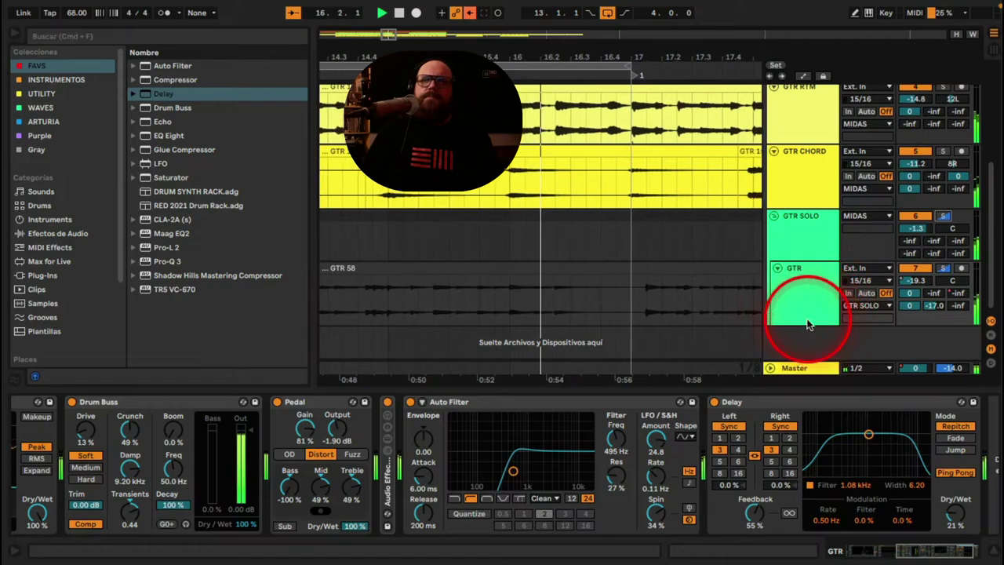
pyautogui.click(791, 292)
pyautogui.press('Tab')
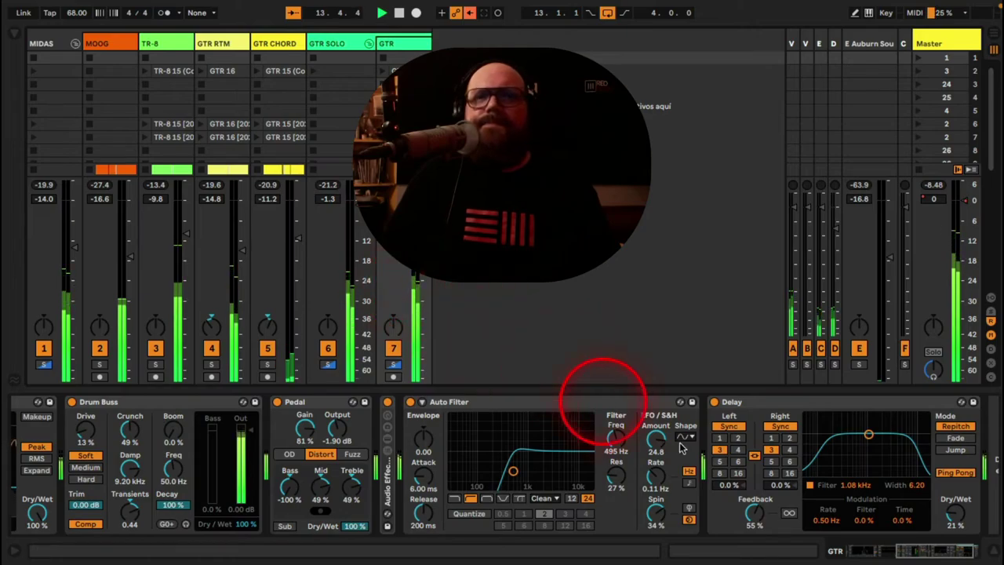
# - Select all devices on the GTR track and bypass and re-enable them together to compare the dry and processed guitar
pyautogui.moveTo(933, 558); pyautogui.dragTo(886, 549)
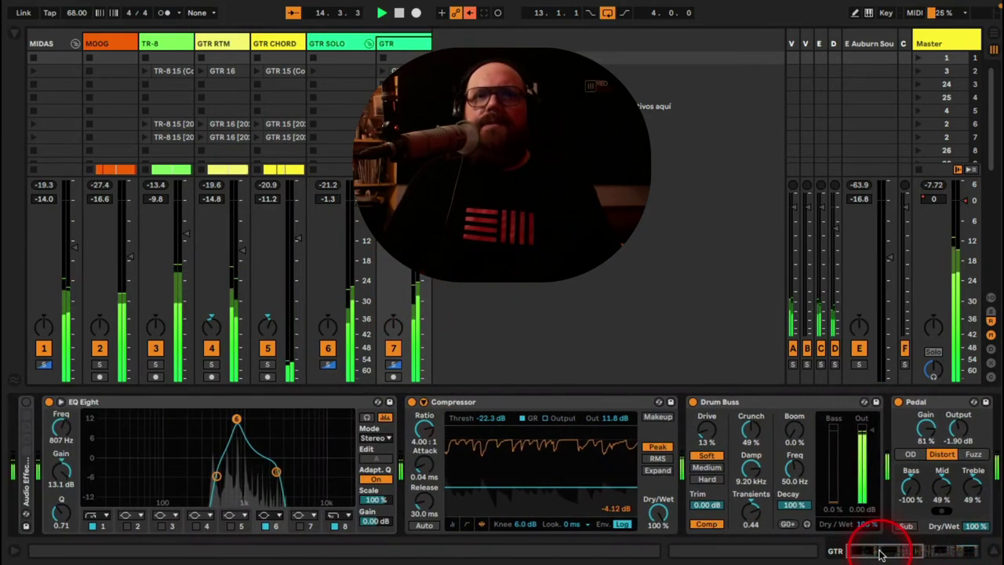
pyautogui.click(214, 403)
pyautogui.moveTo(902, 551); pyautogui.dragTo(961, 551)
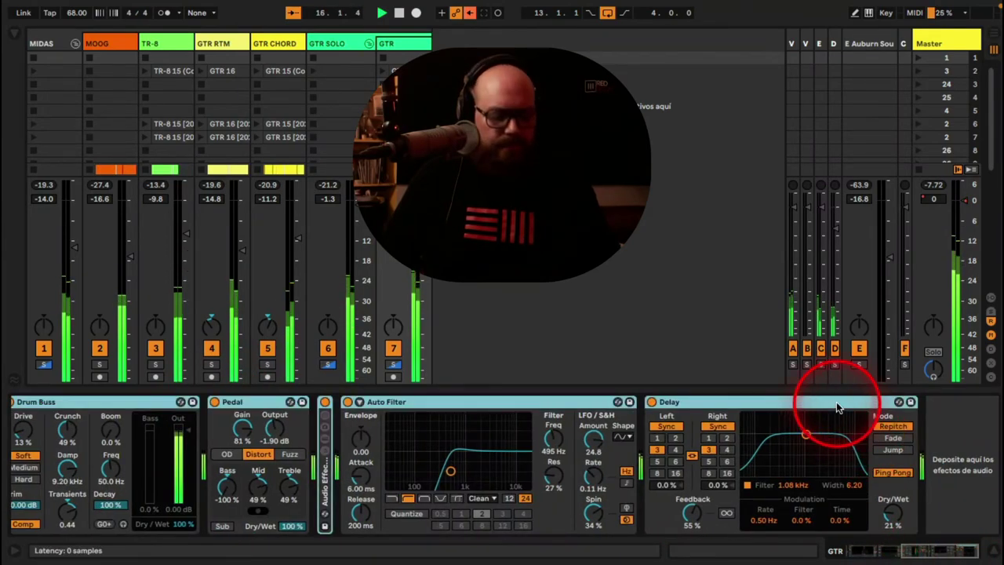
pyautogui.hscroll(-5, 837, 407)
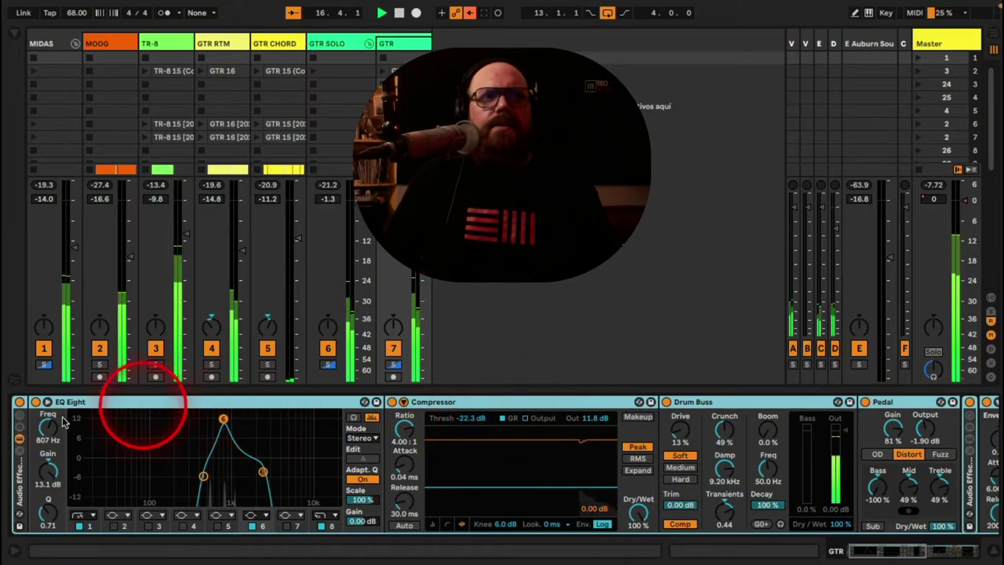
pyautogui.click(20, 401)
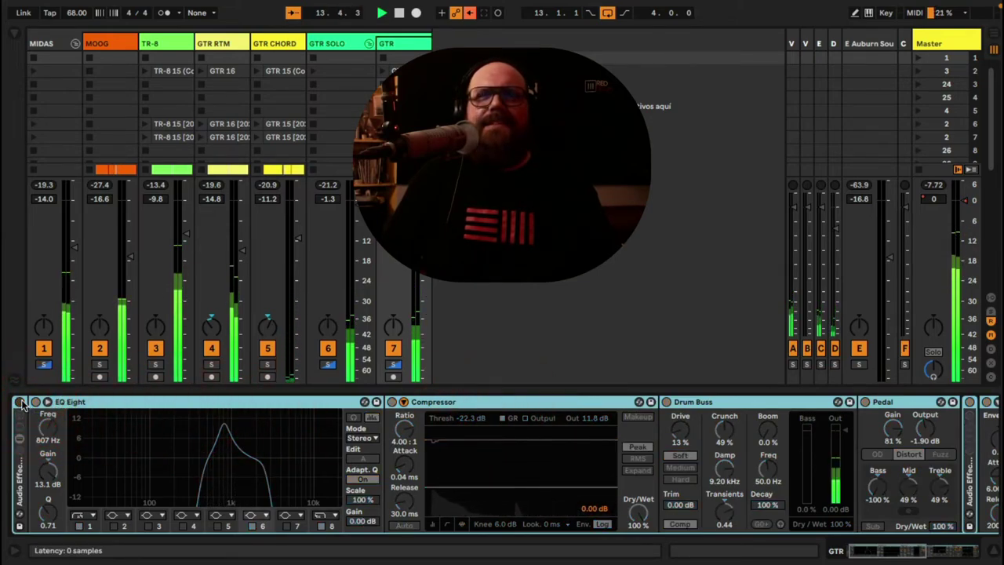
pyautogui.click(19, 402)
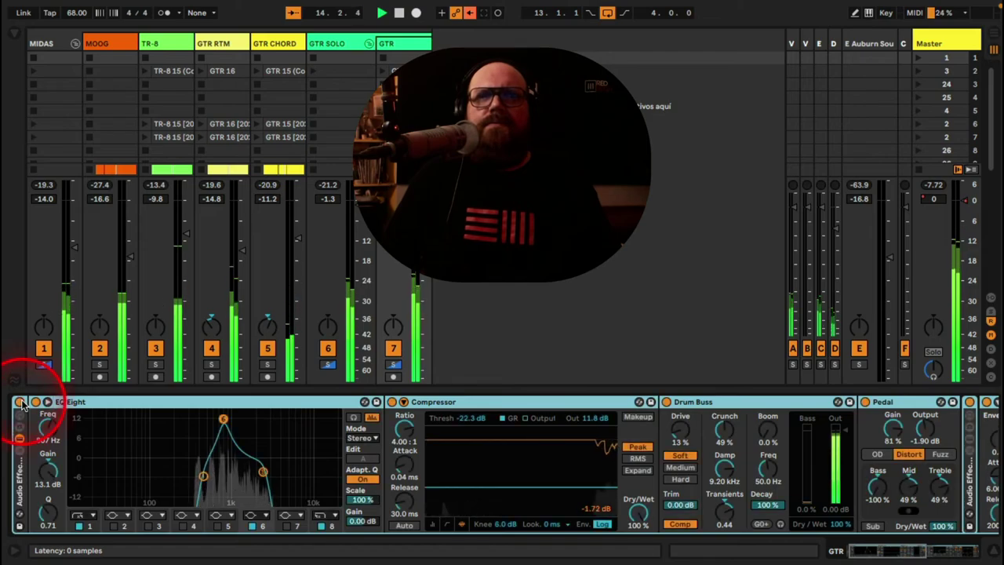
# - Collapse the EQ Eight, Compressor, Drum Buss and Pedal, and briefly expand the cabinet rack to review its chains
pyautogui.doubleClick(125, 401)
pyautogui.doubleClick(136, 401)
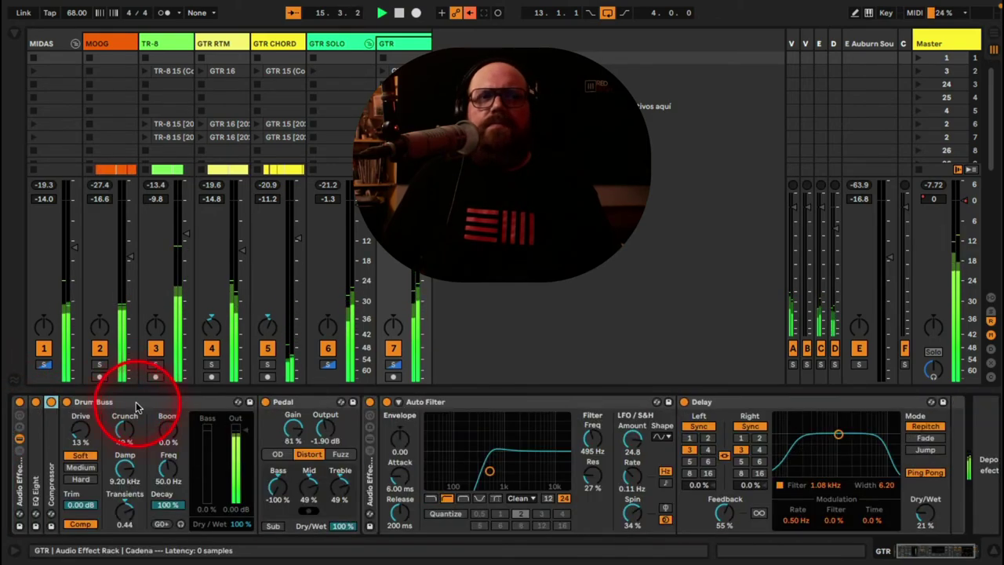
pyautogui.doubleClick(136, 403)
pyautogui.doubleClick(132, 403)
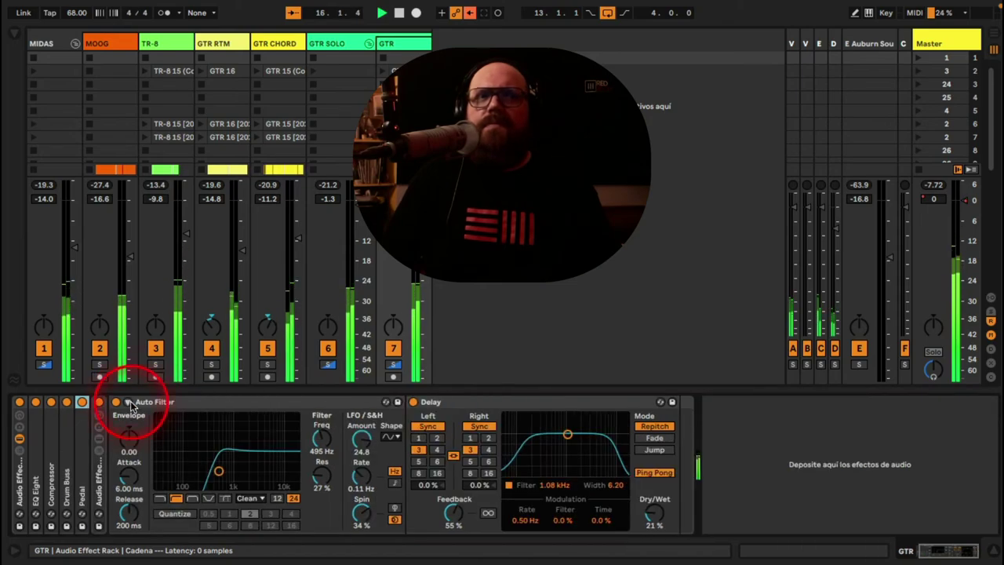
pyautogui.doubleClick(94, 486)
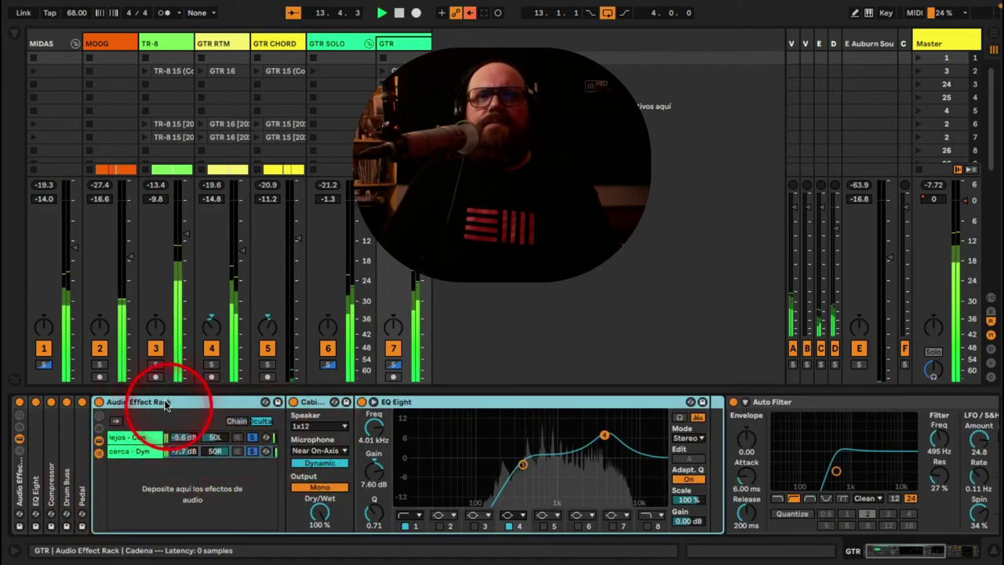
pyautogui.doubleClick(184, 401)
# - Collapse the Auto Filter and shift the Delay's filter to about 1.73 kHz with a width of about 6.54
pyautogui.click(209, 403)
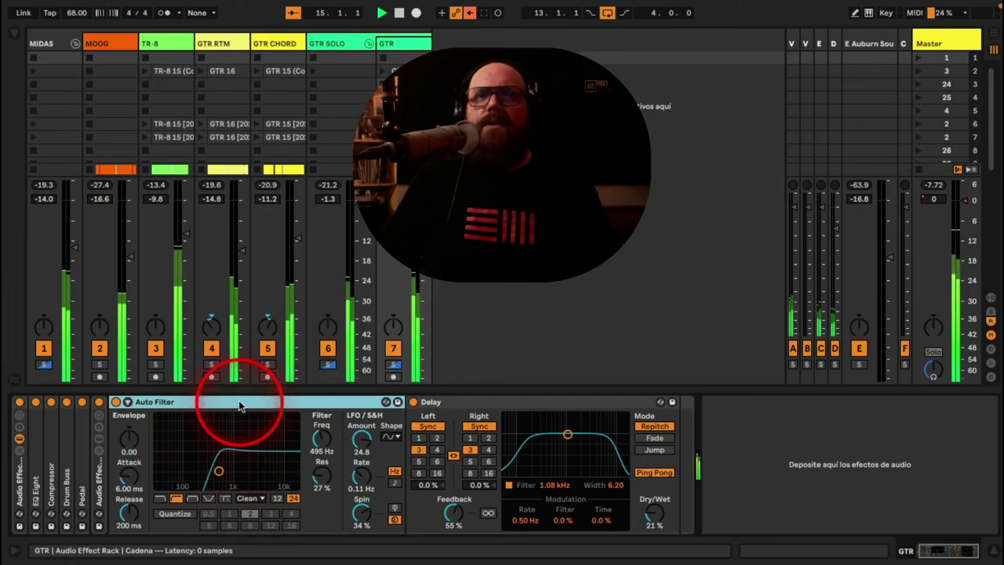
pyautogui.hotkey('ctrl', 'g')
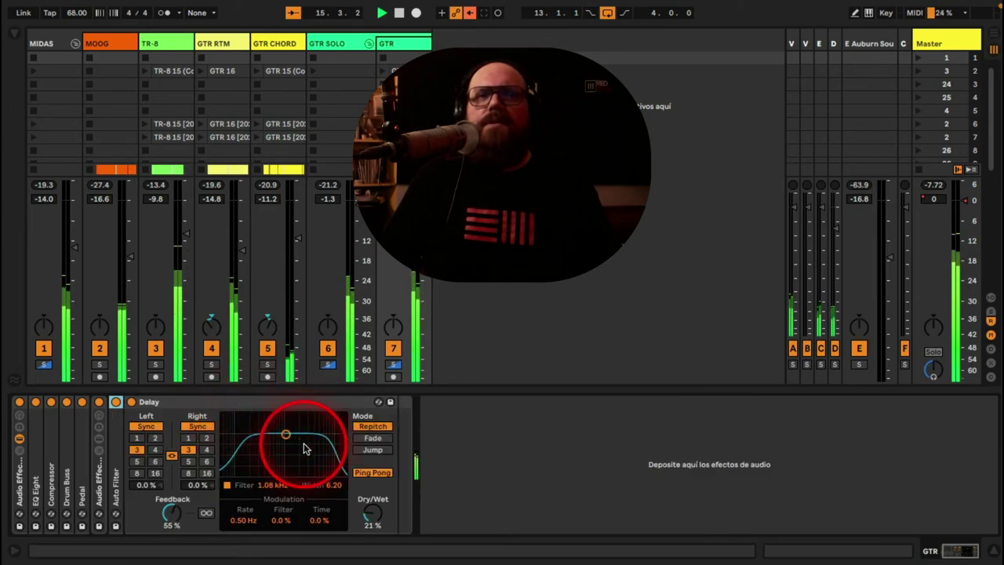
pyautogui.moveTo(296, 461); pyautogui.dragTo(296, 437)
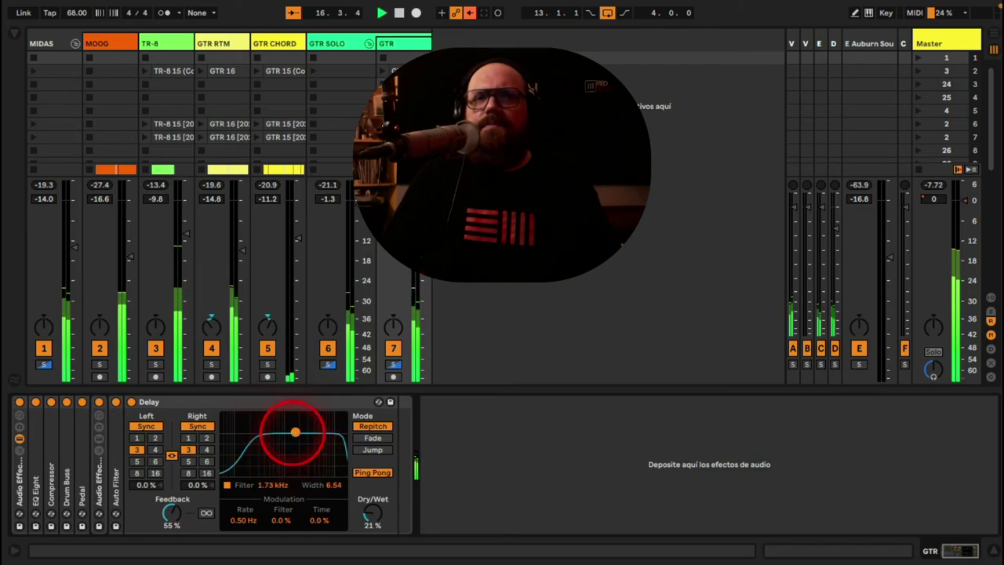